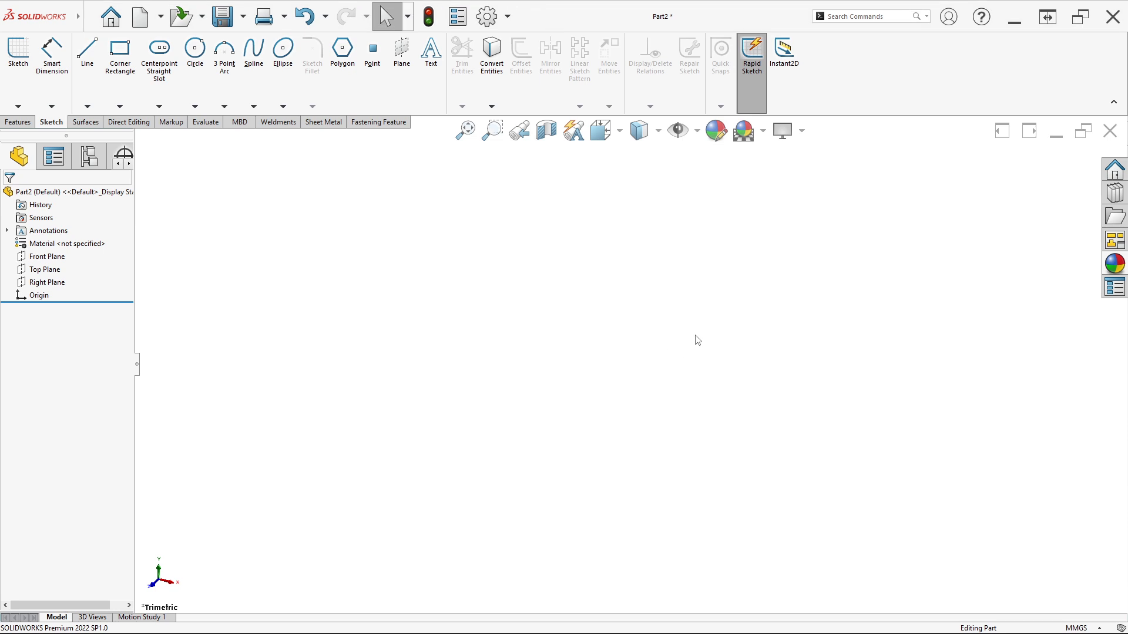
# - Check the document's unit system and review the bracket's reference drawing in the image viewer before returning to SOLIDWORKS
pyautogui.click(1075, 627)
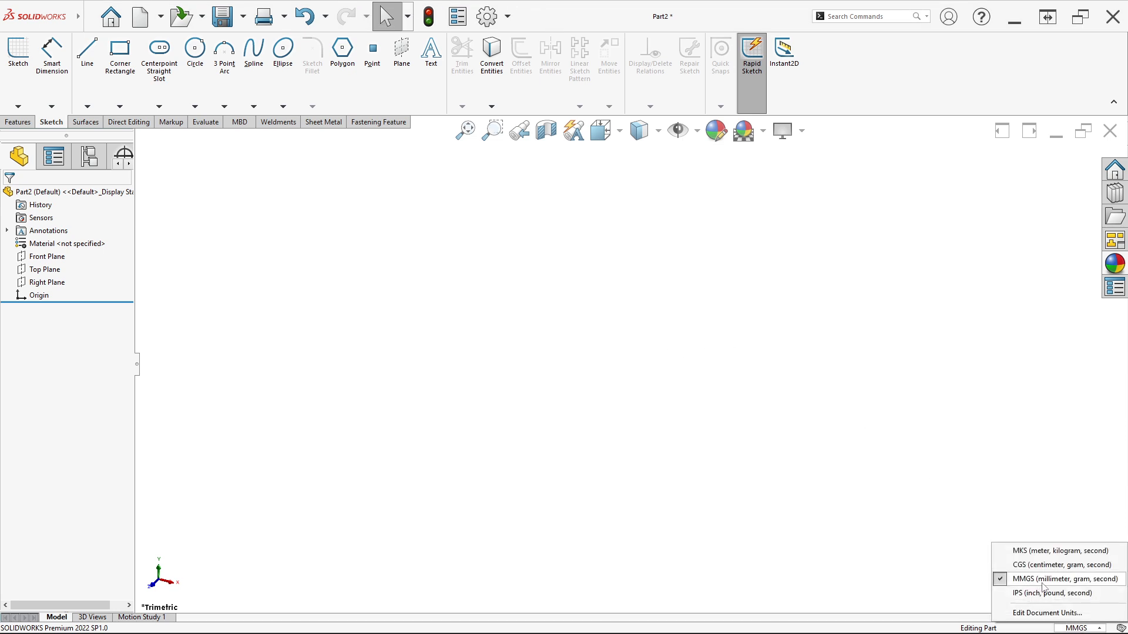
pyautogui.click(862, 511)
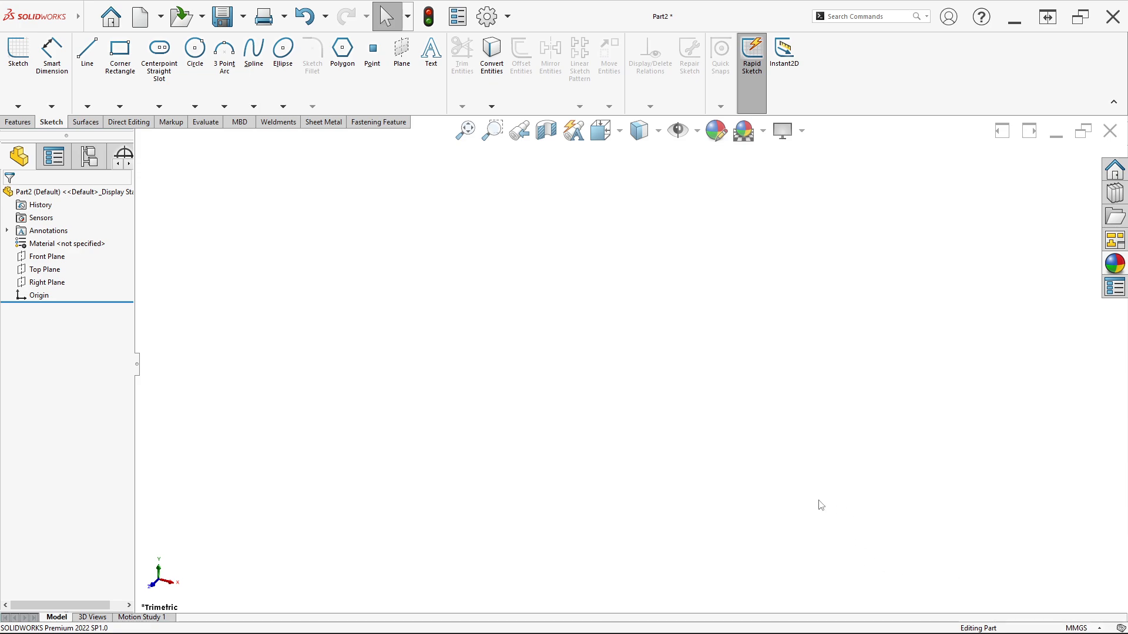
pyautogui.hotkey('alt', 'Tab')
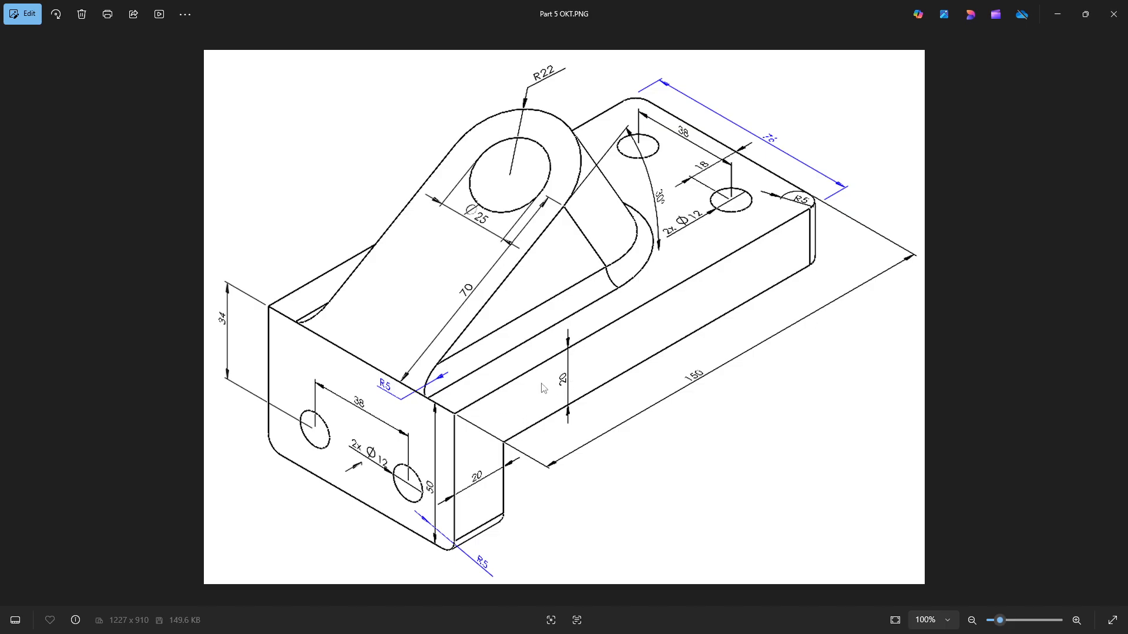
pyautogui.hotkey('alt', 'Tab')
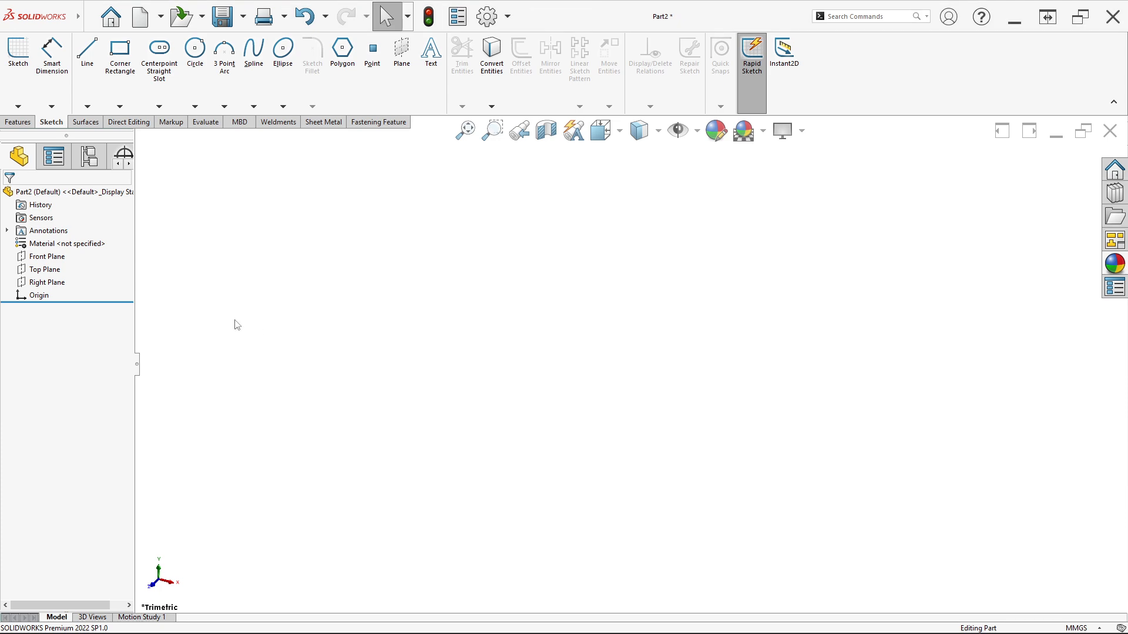
# - Sketch on the Front Plane a vertical line about 37 mm up from the origin and a longer horizontal line rightward from its upper end
pyautogui.rightClick(47, 256)
pyautogui.click(75, 234)
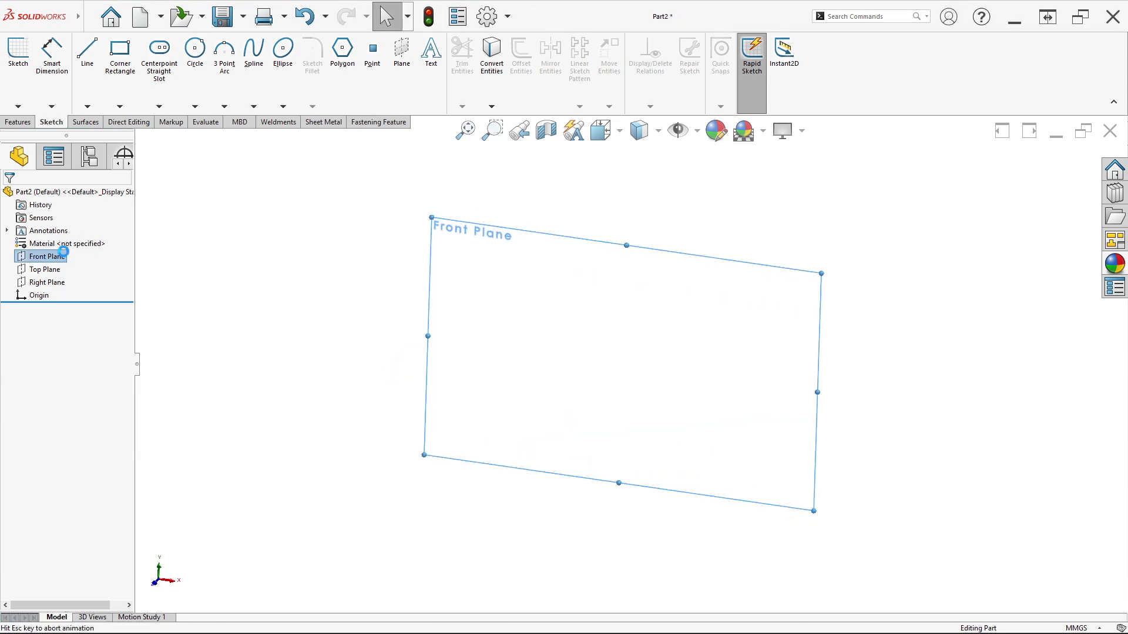
pyautogui.hotkey('alt', 'Tab')
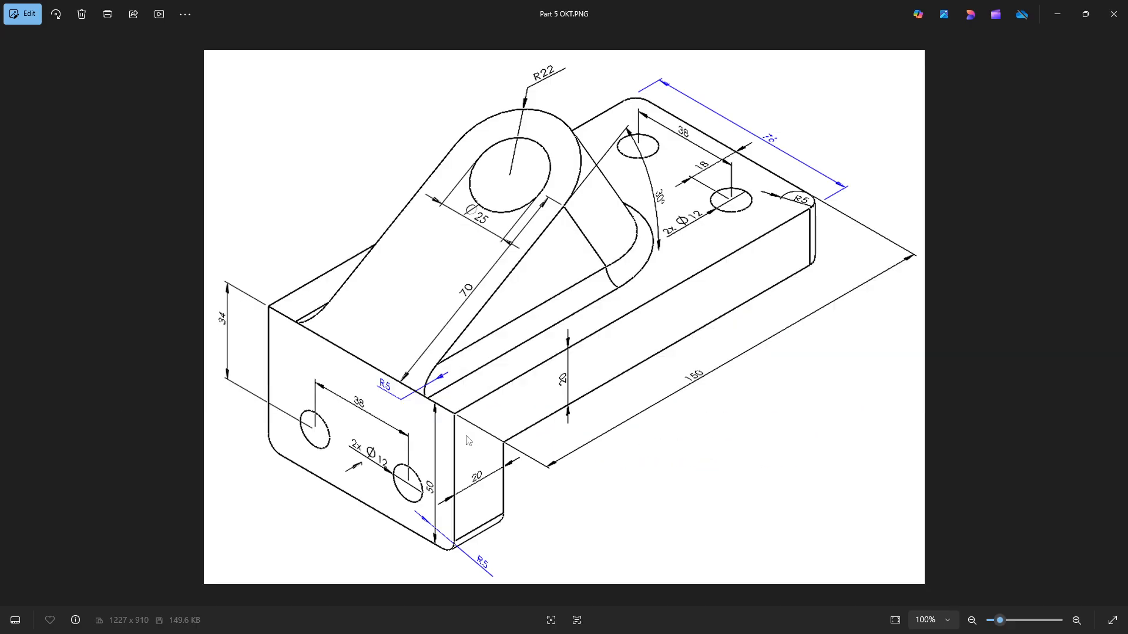
pyautogui.hotkey('alt', 'Tab')
pyautogui.press('l')
pyautogui.click(630, 364)
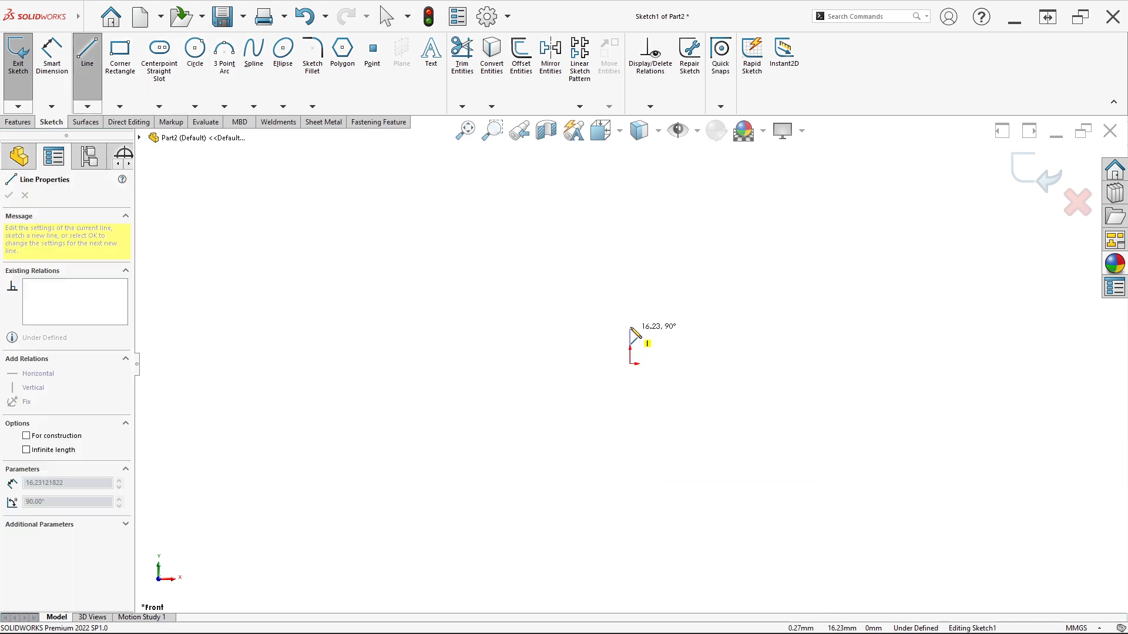
pyautogui.click(629, 283)
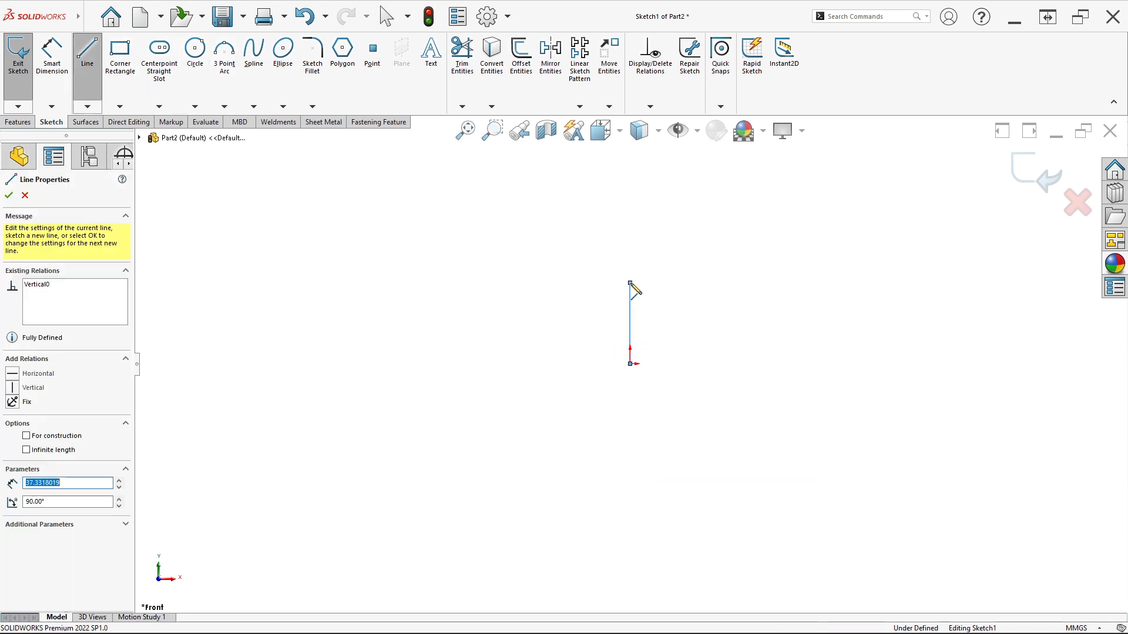
pyautogui.click(936, 283)
pyautogui.scroll(3, 936, 284)
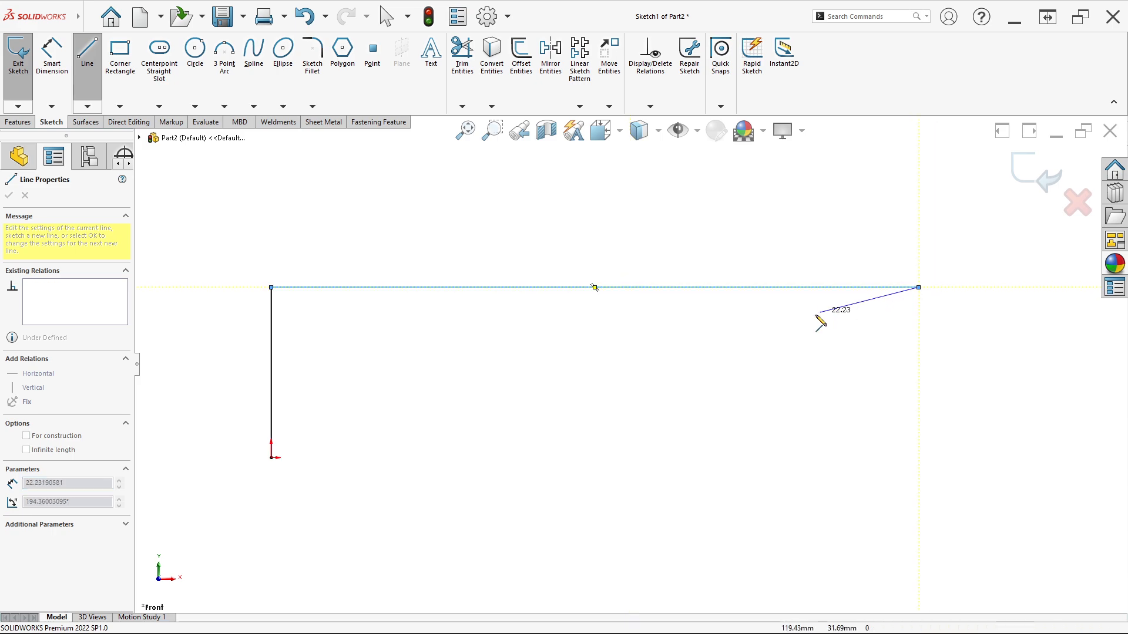
pyautogui.press('Escape')
# - Dimension the vertical line at 50 mm according to the reference drawing
pyautogui.hotkey('alt', 'Tab')
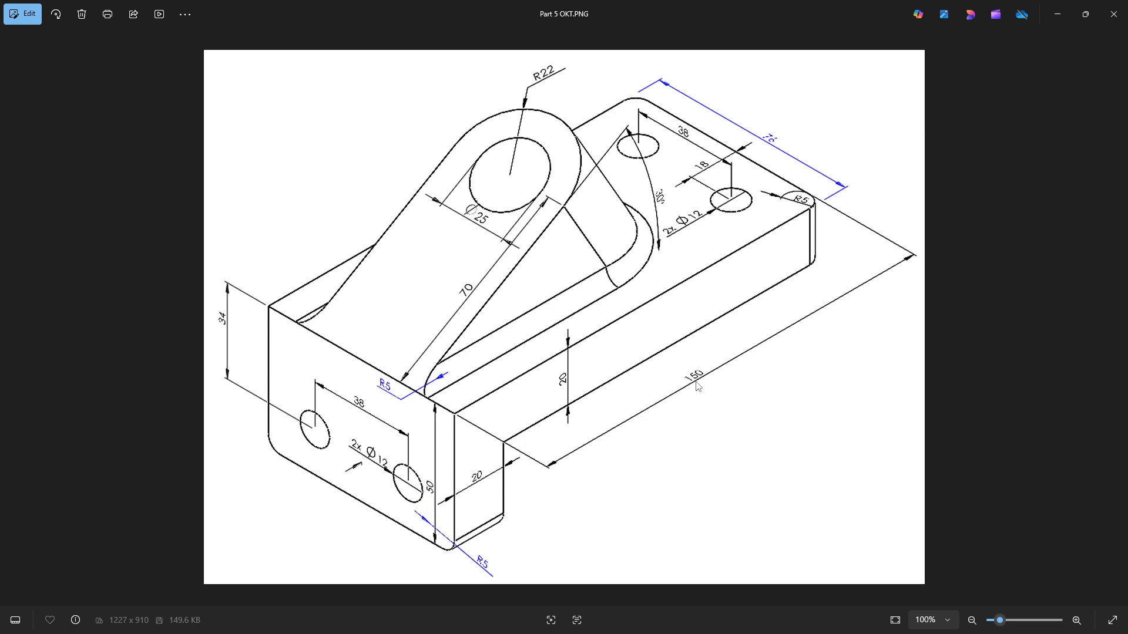
pyautogui.hotkey('alt', 'Tab')
pyautogui.click(58, 90)
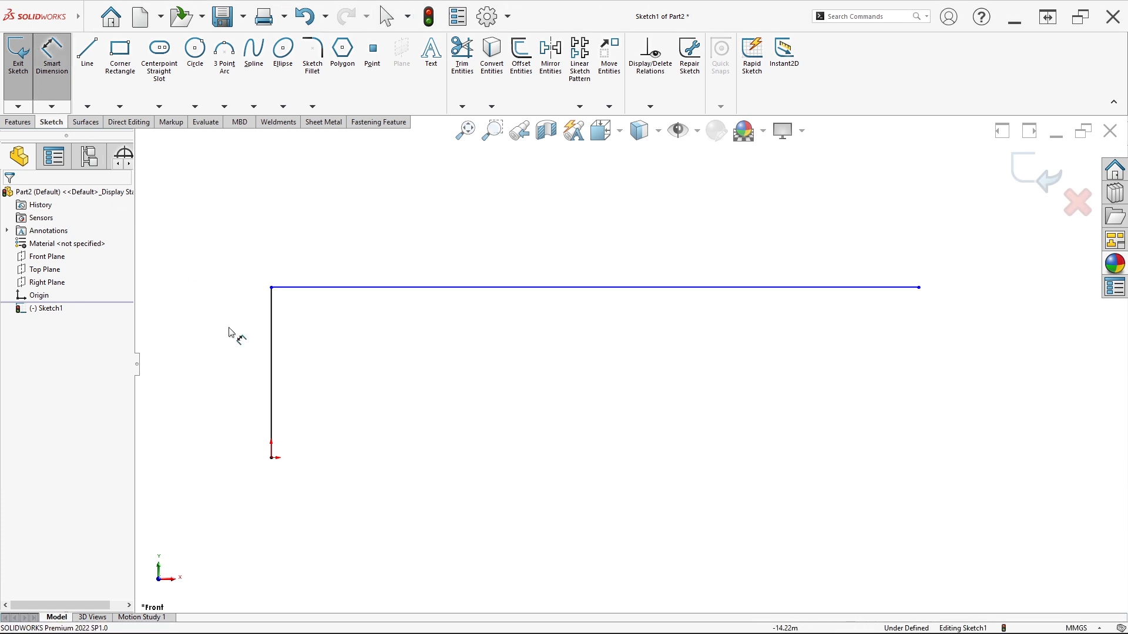
pyautogui.click(271, 377)
pyautogui.click(227, 370)
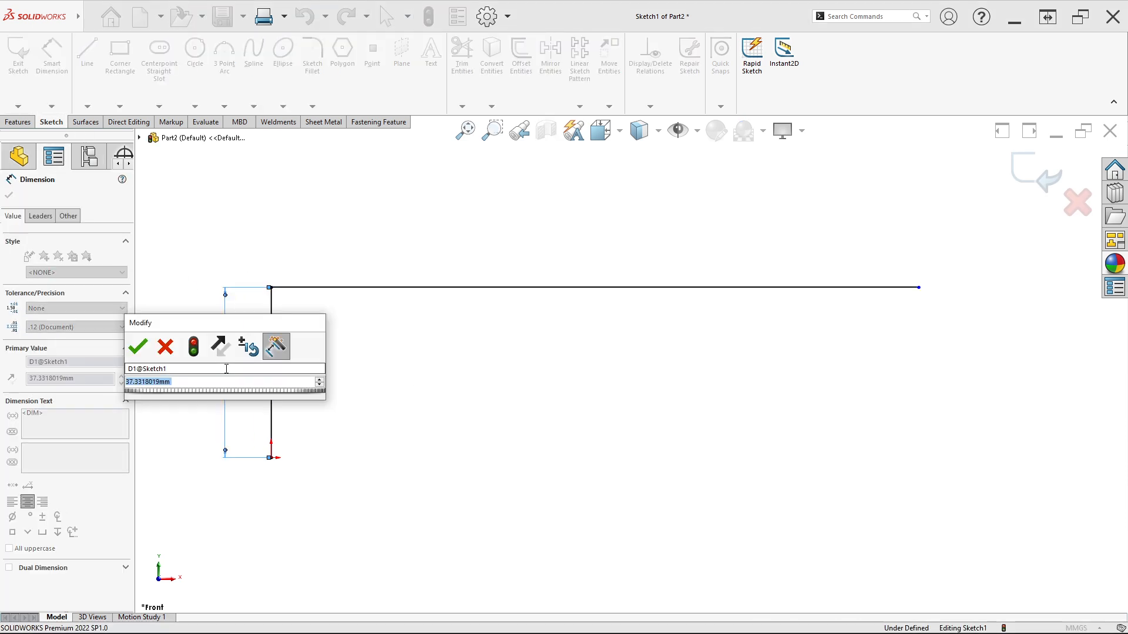
pyautogui.write('50')
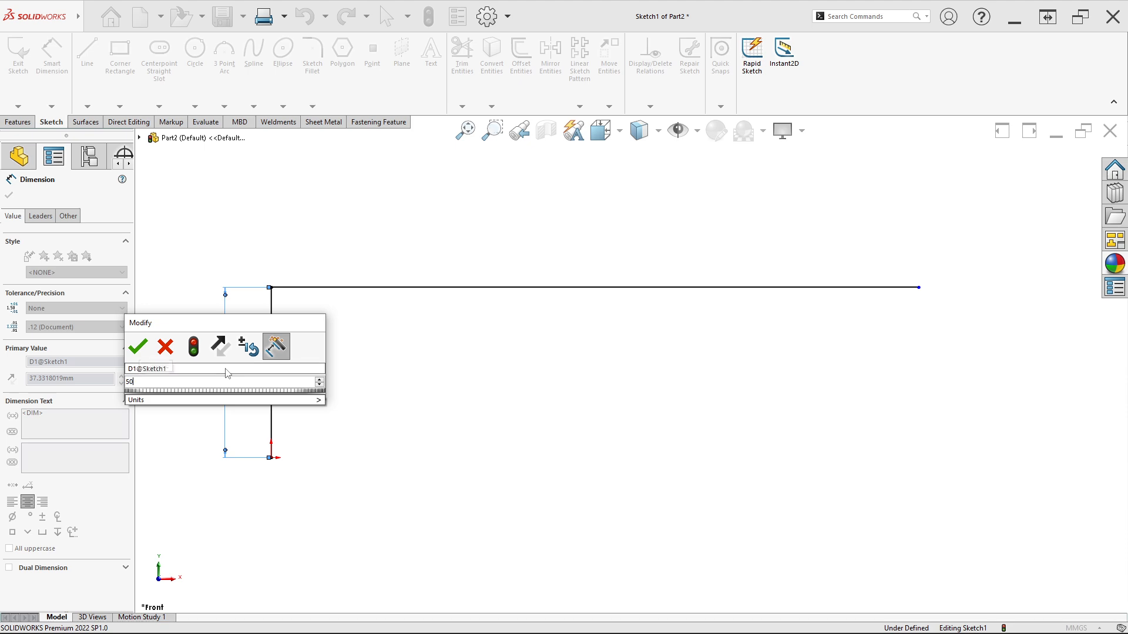
pyautogui.press('Return')
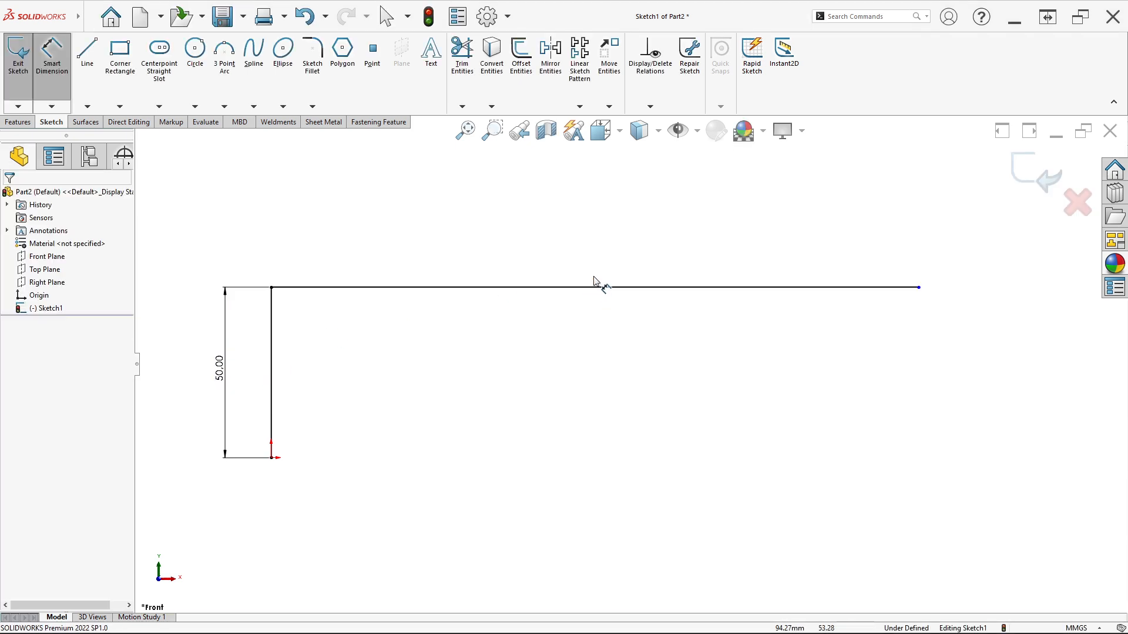
# - Dimension the horizontal line at 150 mm
pyautogui.click(596, 287)
pyautogui.click(596, 237)
pyautogui.write('1')
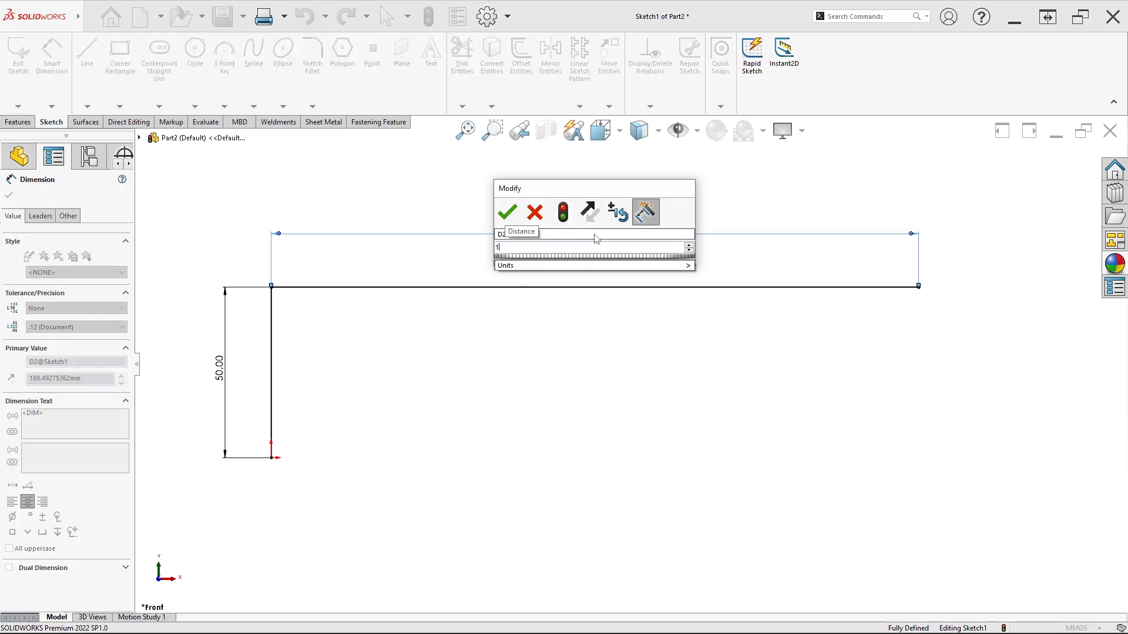
pyautogui.write('50')
pyautogui.press('Return')
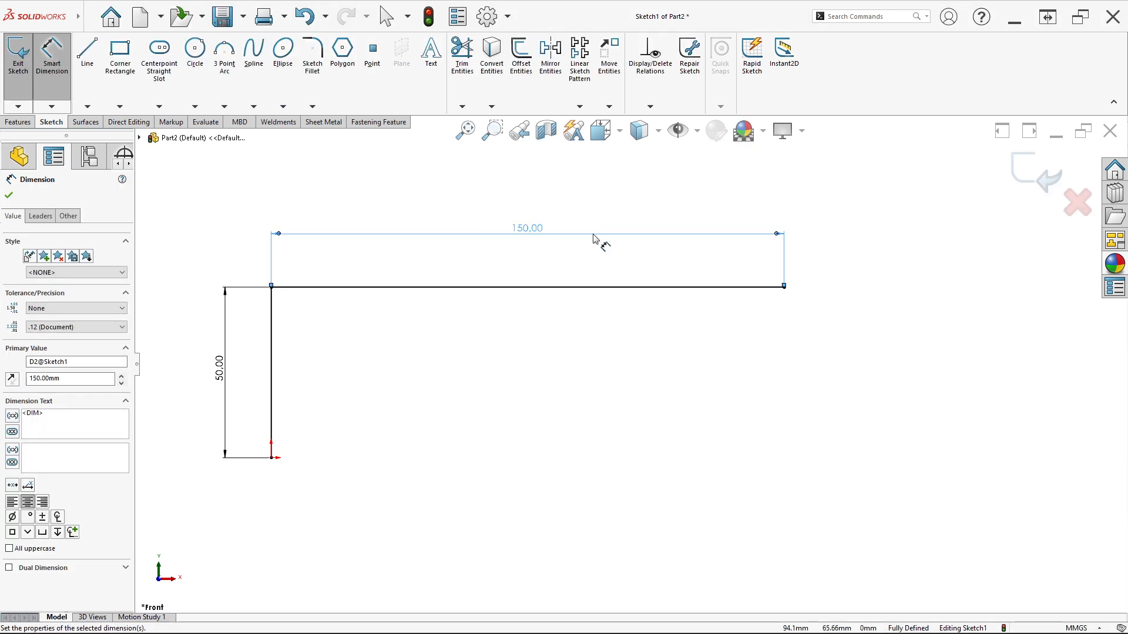
# - Offset the chain of both lines 20 mm to the inside of the L, closing the profile with straight-line cap ends
pyautogui.hotkey('alt', 'Tab')
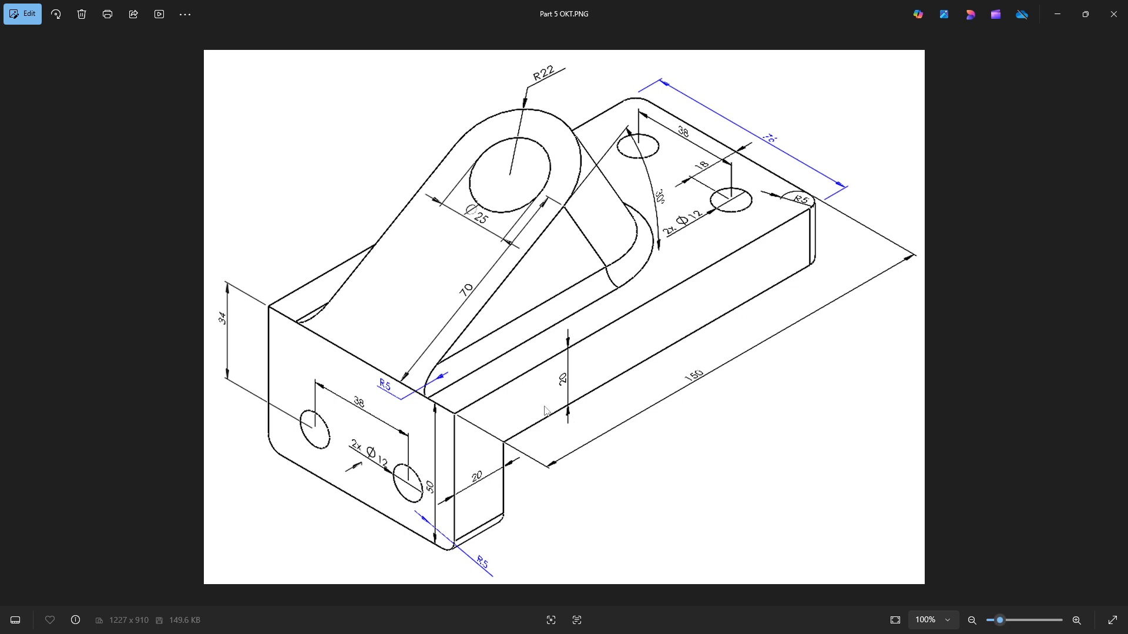
pyautogui.hotkey('alt', 'Tab')
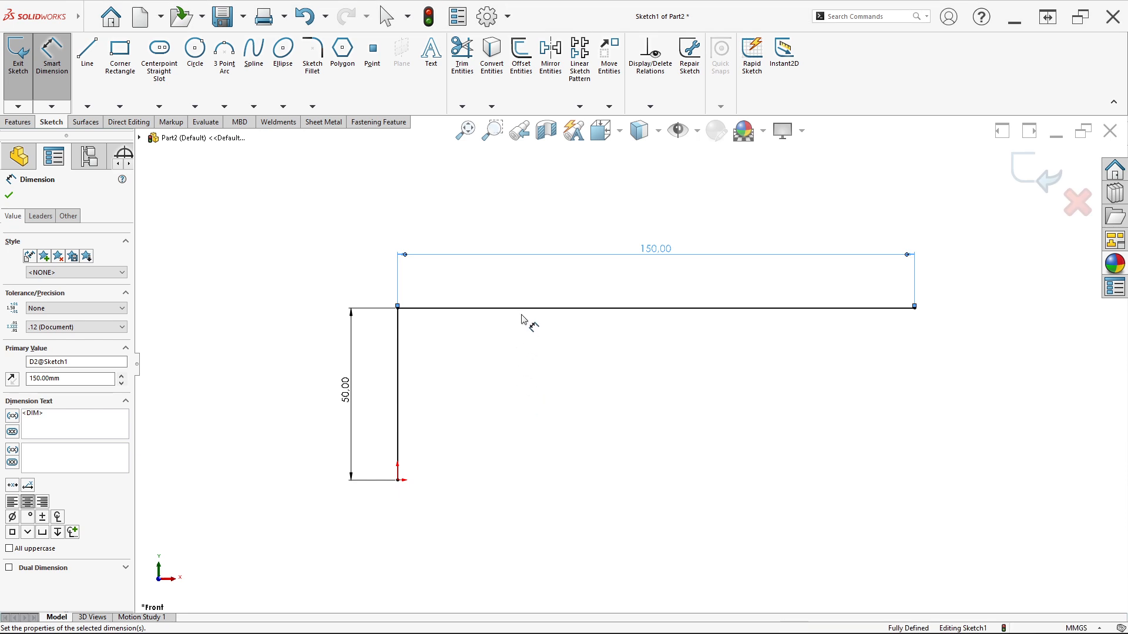
pyautogui.click(530, 90)
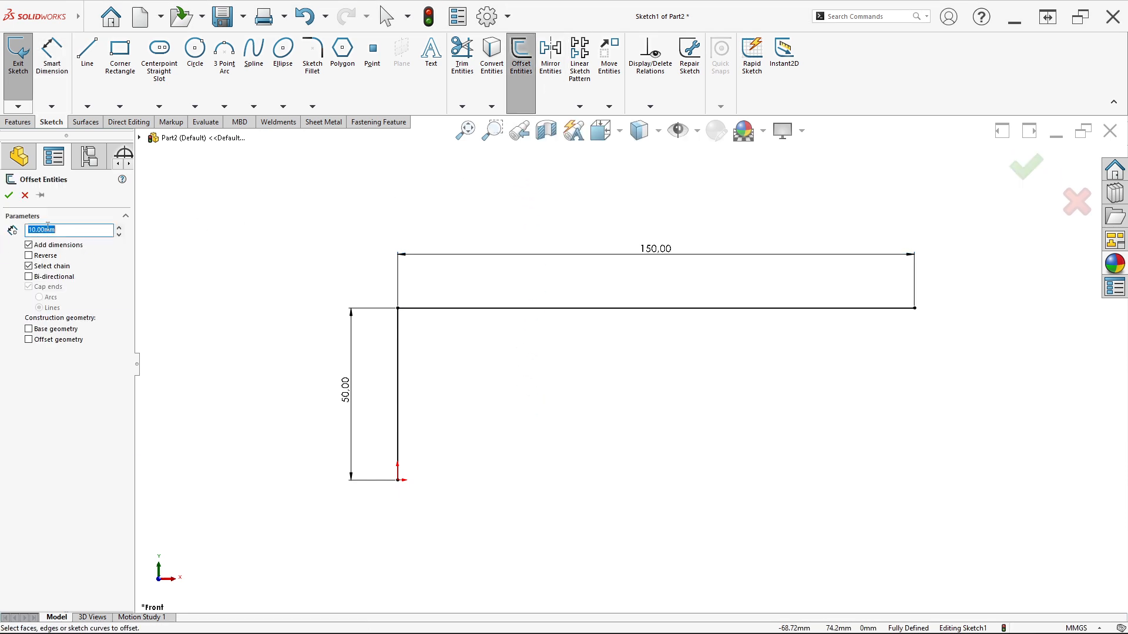
pyautogui.write('20')
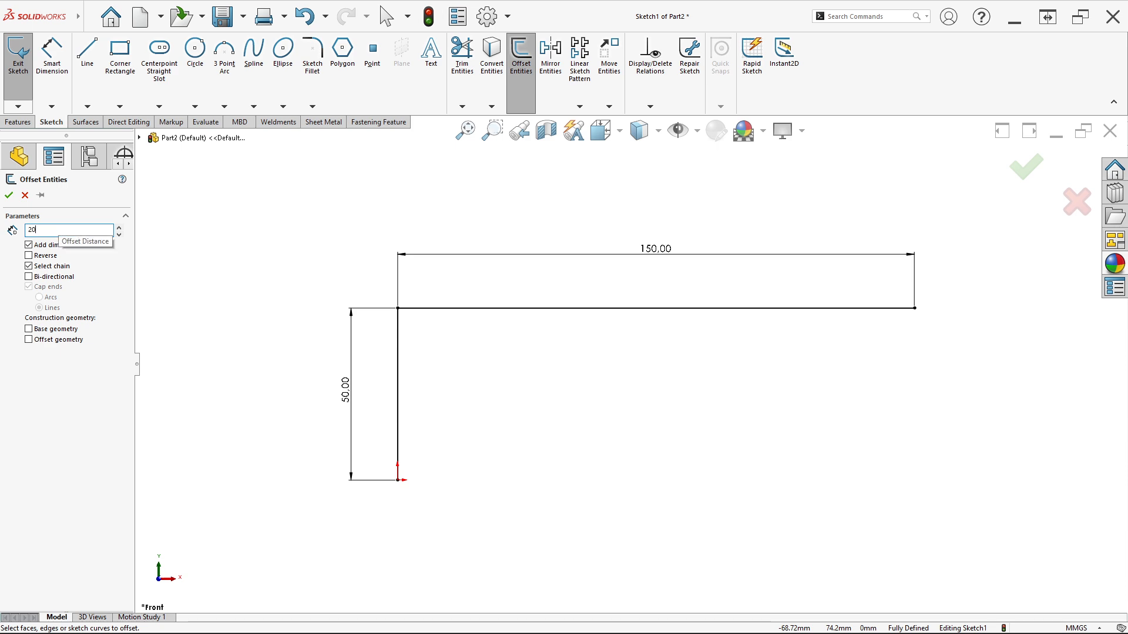
pyautogui.press('Return')
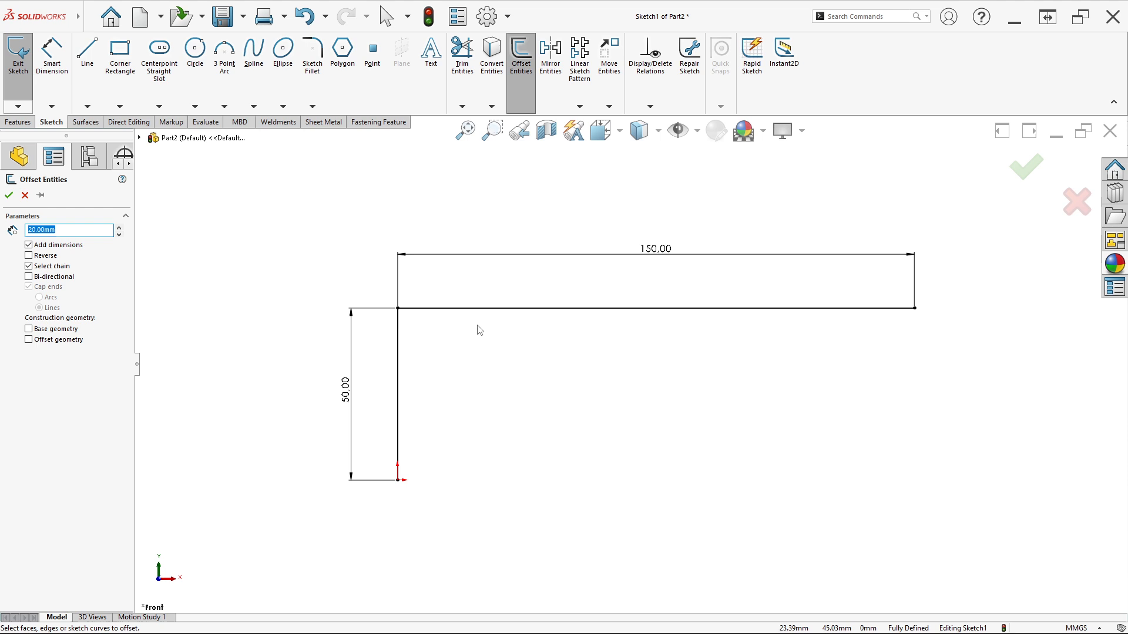
pyautogui.click(466, 311)
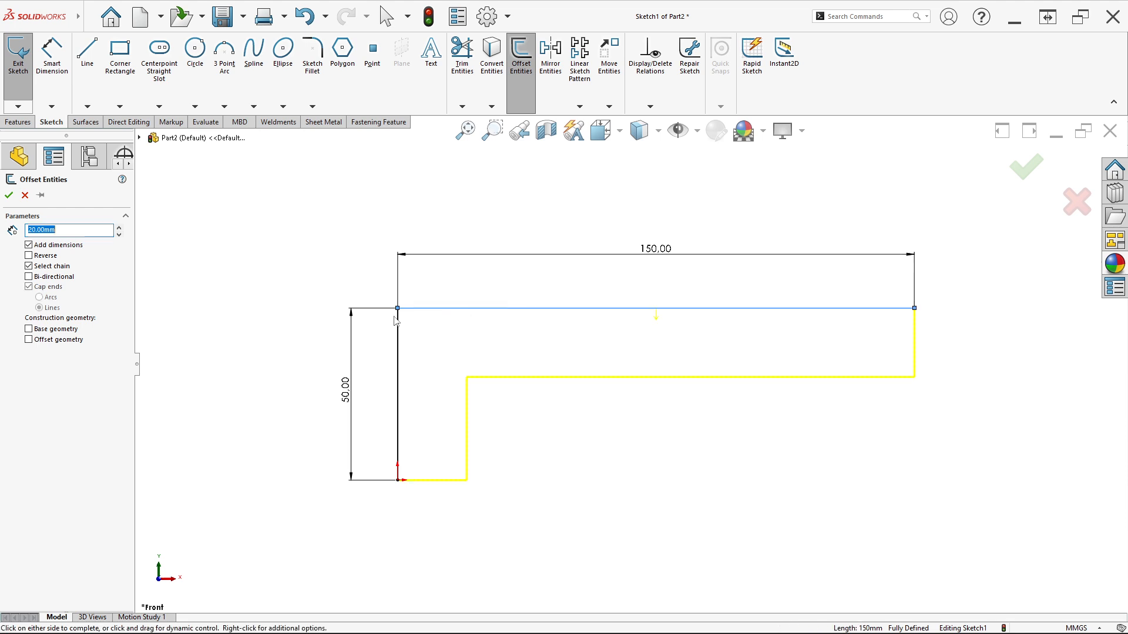
pyautogui.click(28, 287)
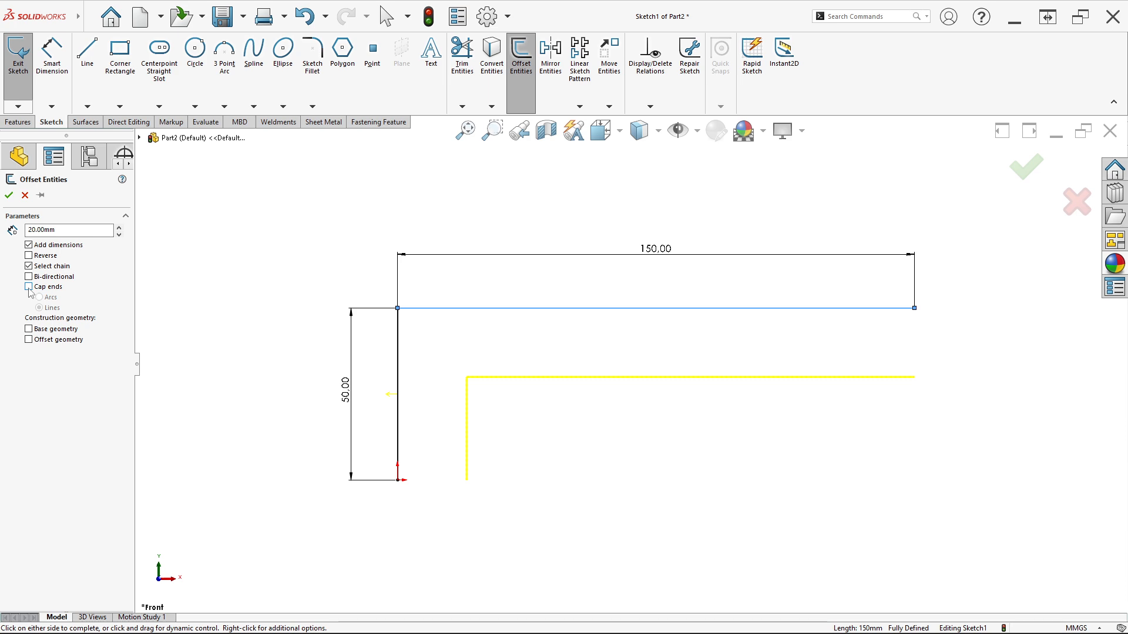
pyautogui.click(28, 287)
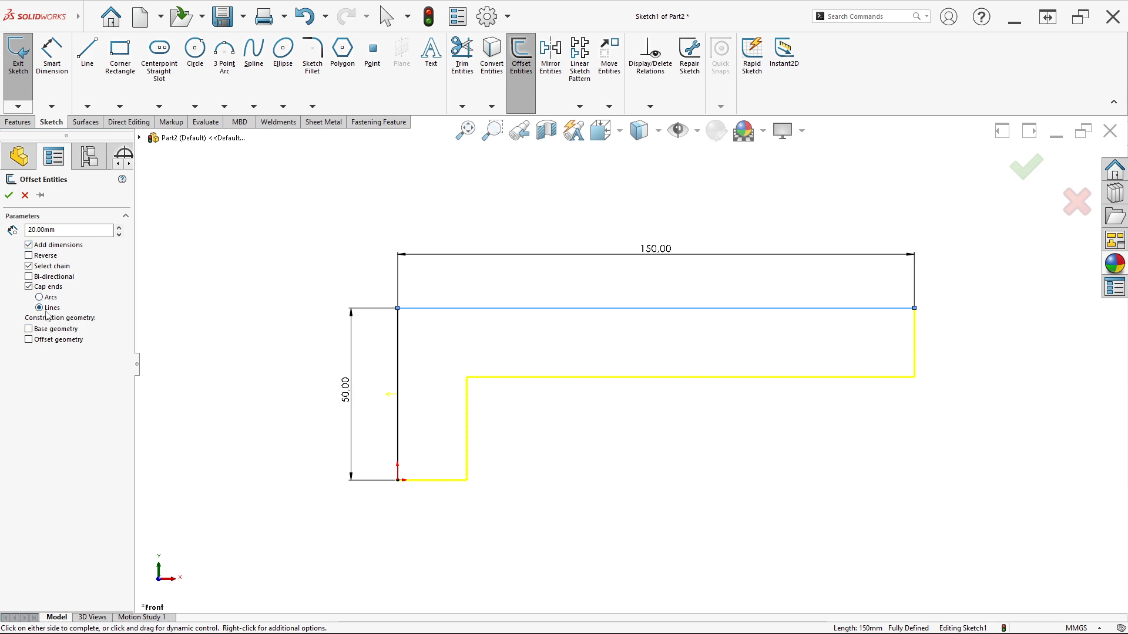
pyautogui.click(9, 195)
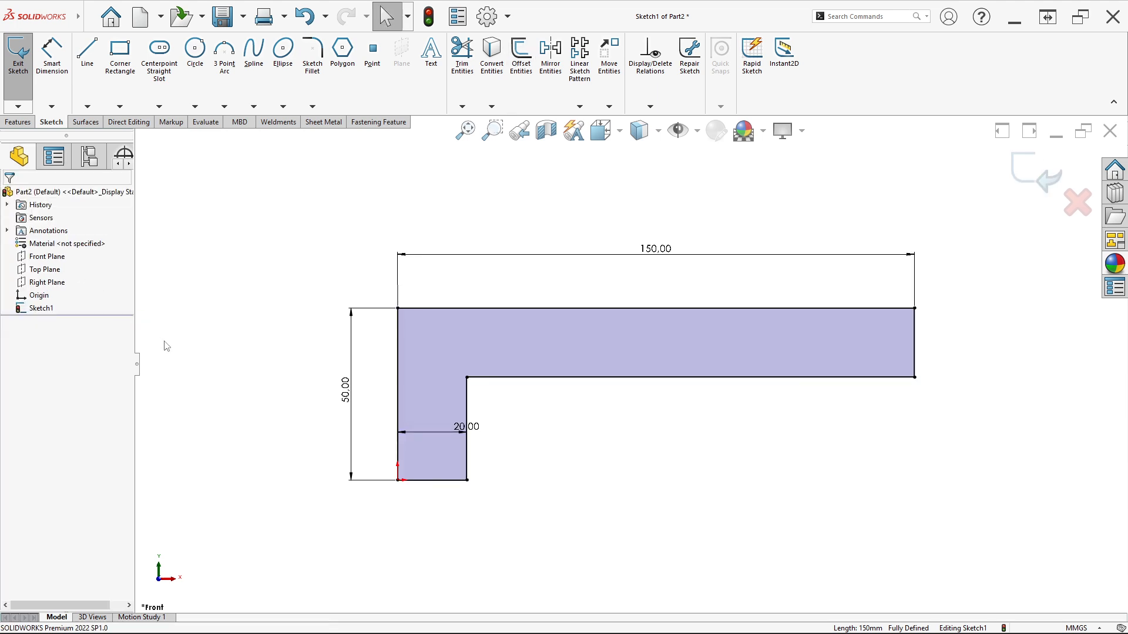
# - Check the thickness of the profile's horizontal leg between its two long edges without adding a dimension
pyautogui.click(54, 54)
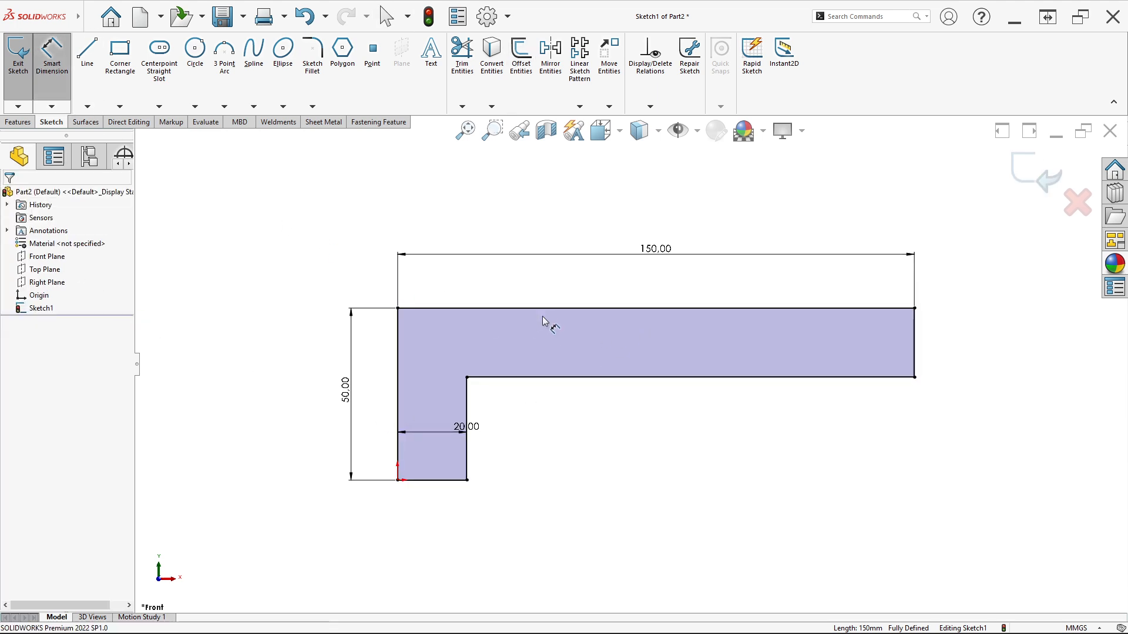
pyautogui.click(545, 314)
pyautogui.click(548, 377)
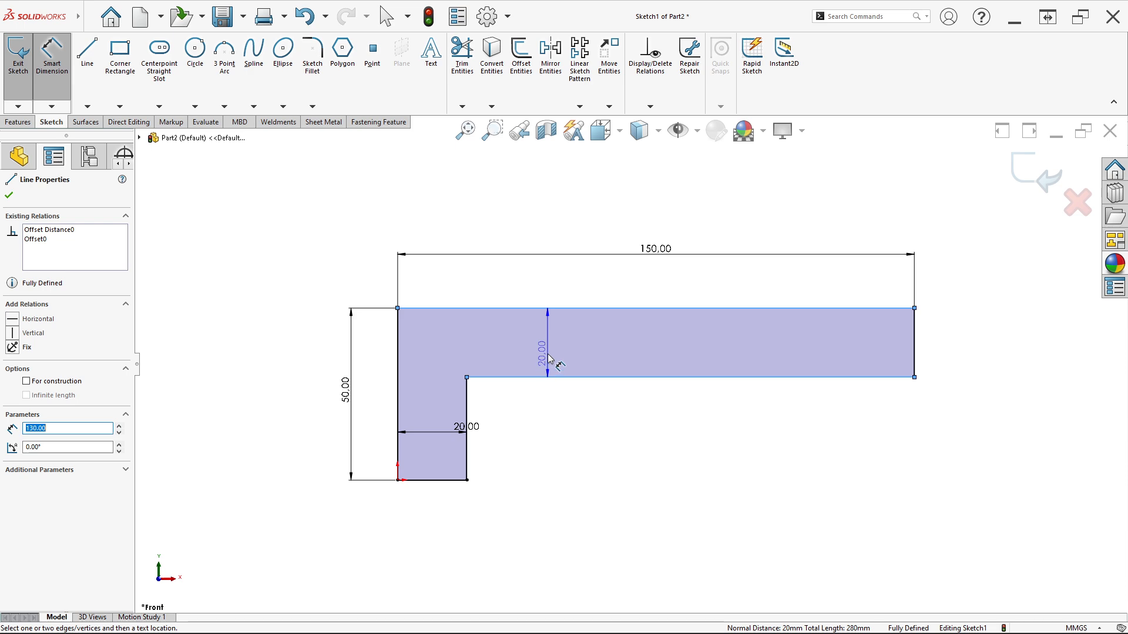
pyautogui.press('Escape')
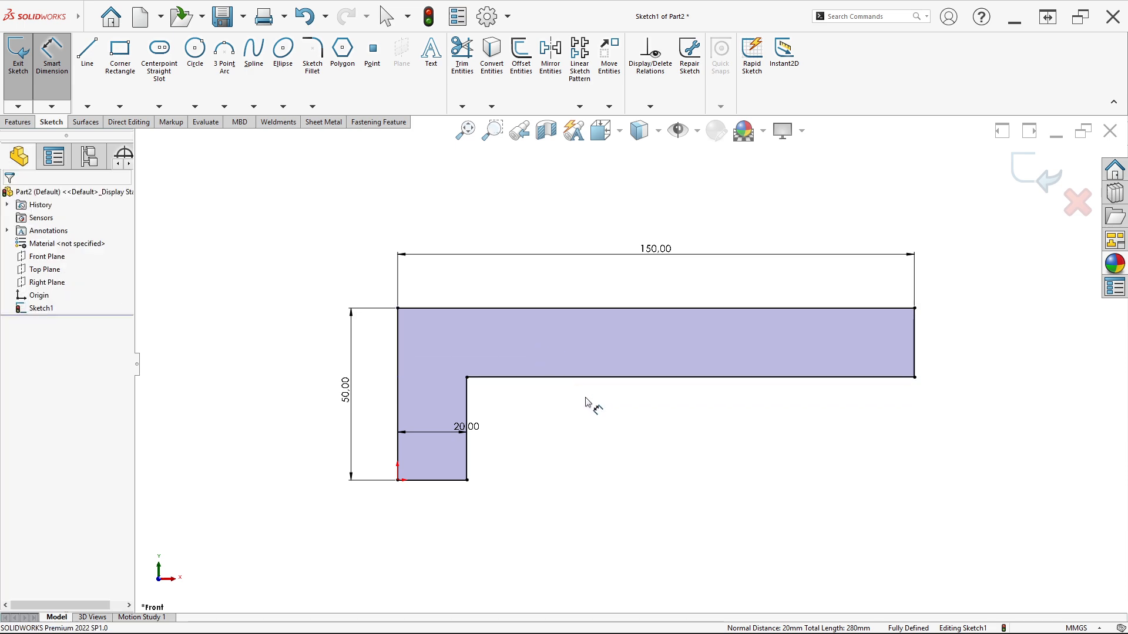
# - Extrude the L-shaped profile 76 mm with the Mid Plane end condition, taking the width from the reference drawing
pyautogui.hotkey('alt', 'Tab')
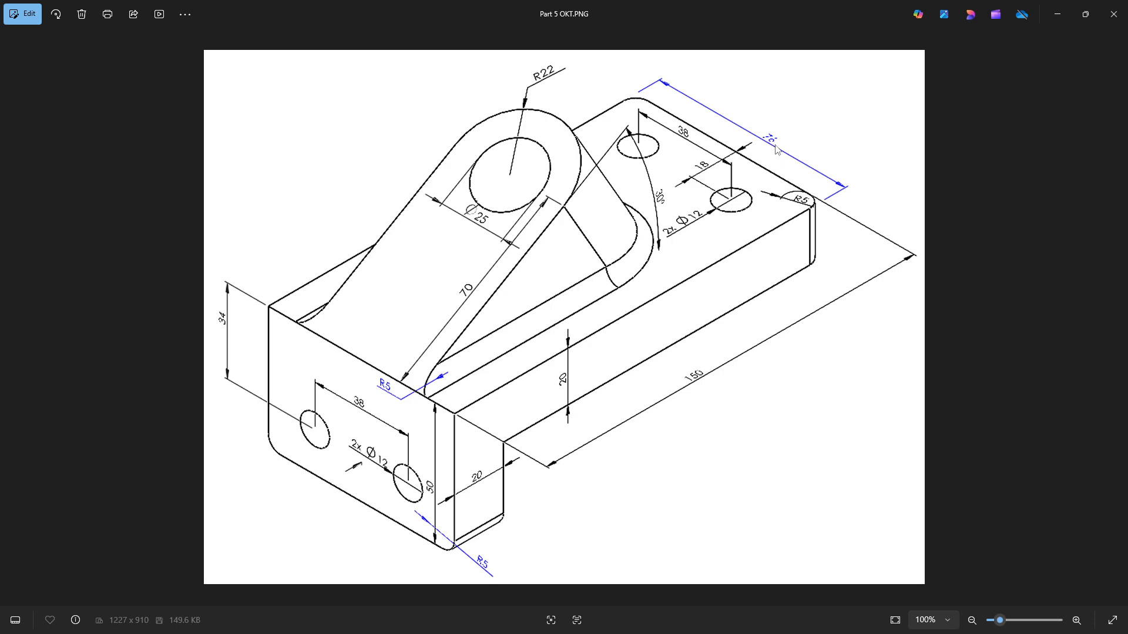
pyautogui.hotkey('alt', 'Tab')
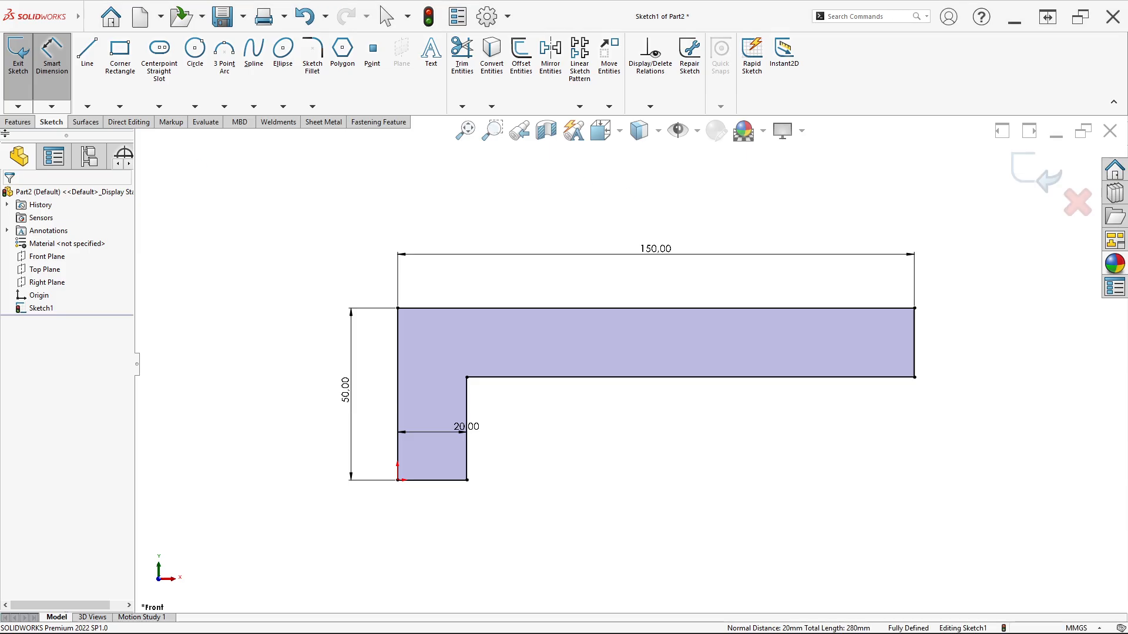
pyautogui.click(18, 122)
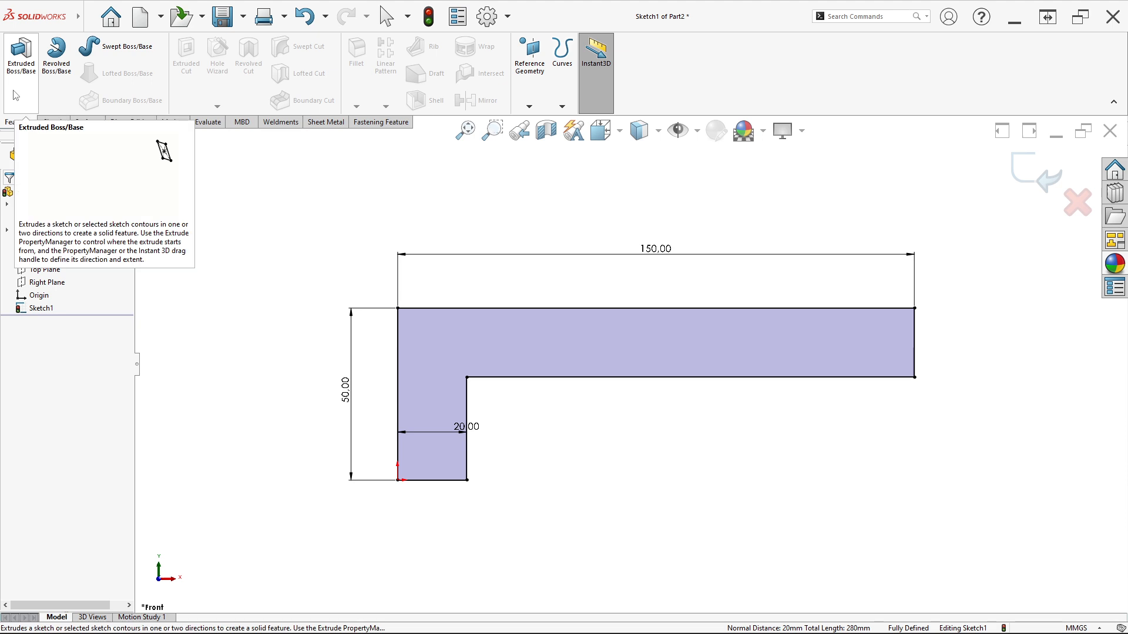
pyautogui.click(17, 88)
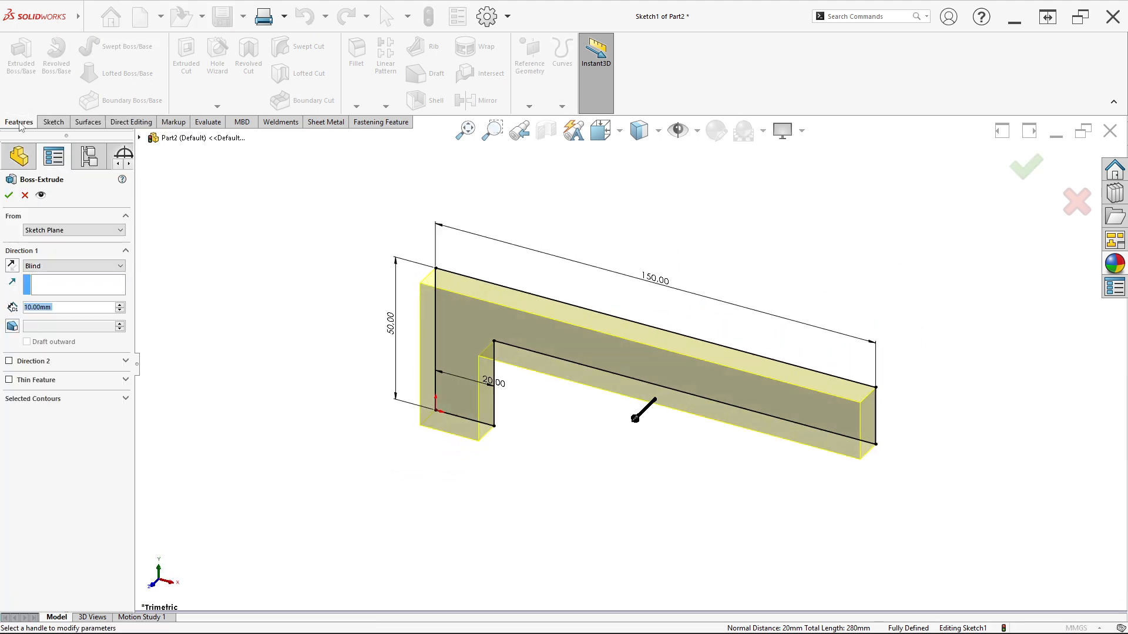
pyautogui.click(44, 266)
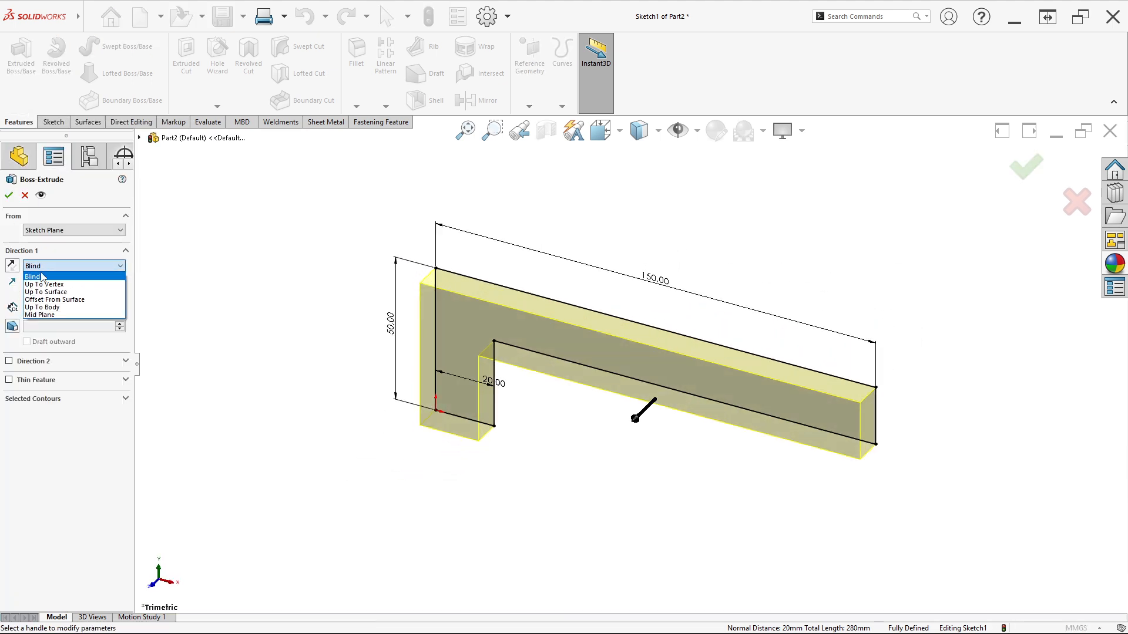
pyautogui.click(62, 316)
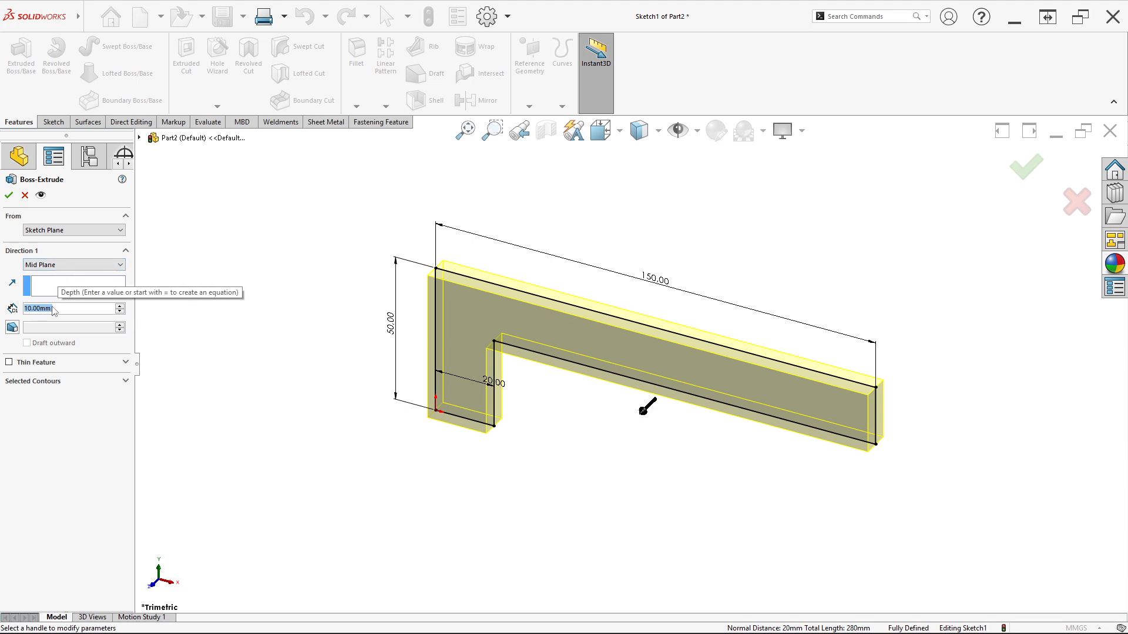
pyautogui.write('76')
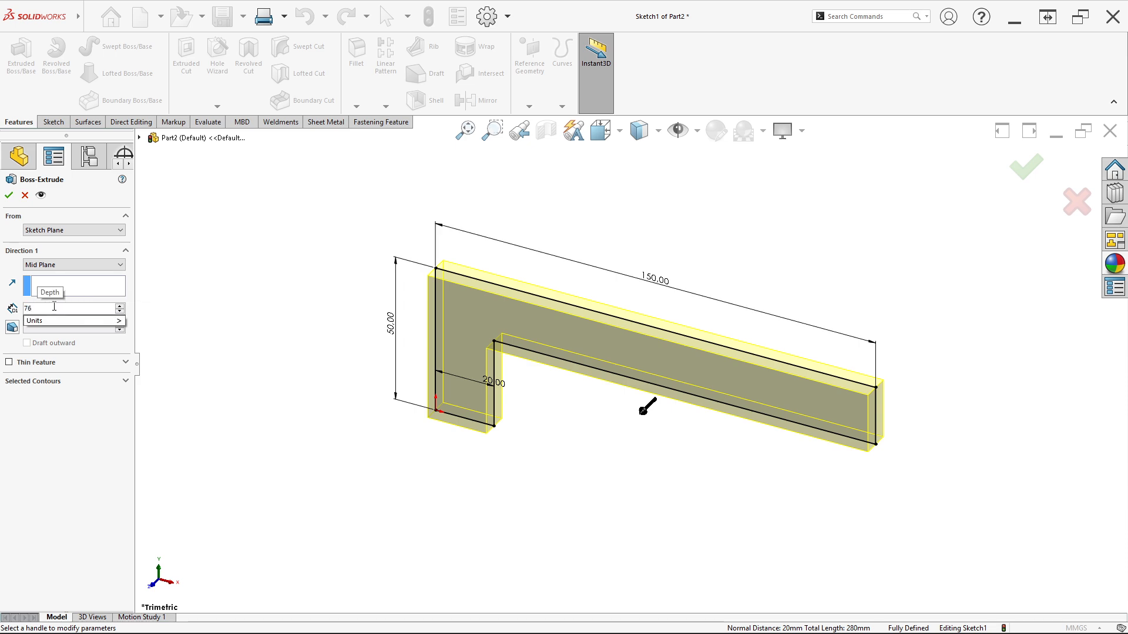
pyautogui.press('Return')
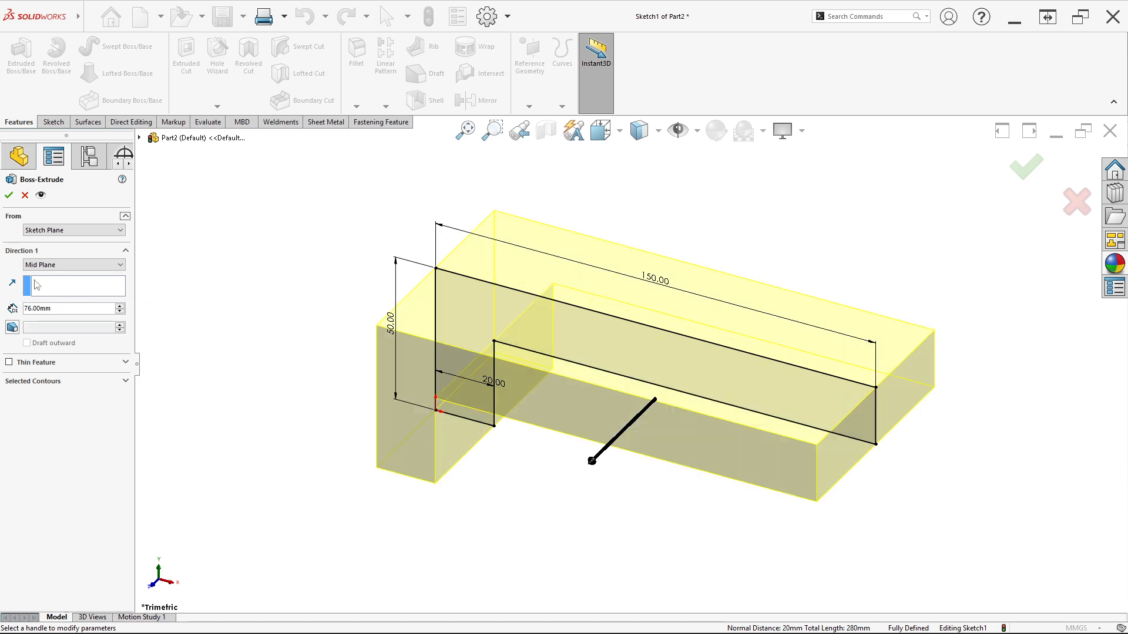
pyautogui.click(7, 197)
pyautogui.moveTo(454, 435)
pyautogui.mouseDown(button='middle')
pyautogui.moveTo(448, 357)
pyautogui.moveTo(539, 317)
pyautogui.moveTo(399, 302)
pyautogui.moveTo(607, 365)
pyautogui.moveTo(536, 488)
pyautogui.moveTo(649, 368)
pyautogui.moveTo(647, 453)
pyautogui.moveTo(624, 433)
pyautogui.mouseUp(button='middle')
pyautogui.click(400, 302)
# - Fillet the four short corner edges at the free ends of both legs with a 5 mm radius, per the reference drawing
pyautogui.hotkey('alt', 'Tab')
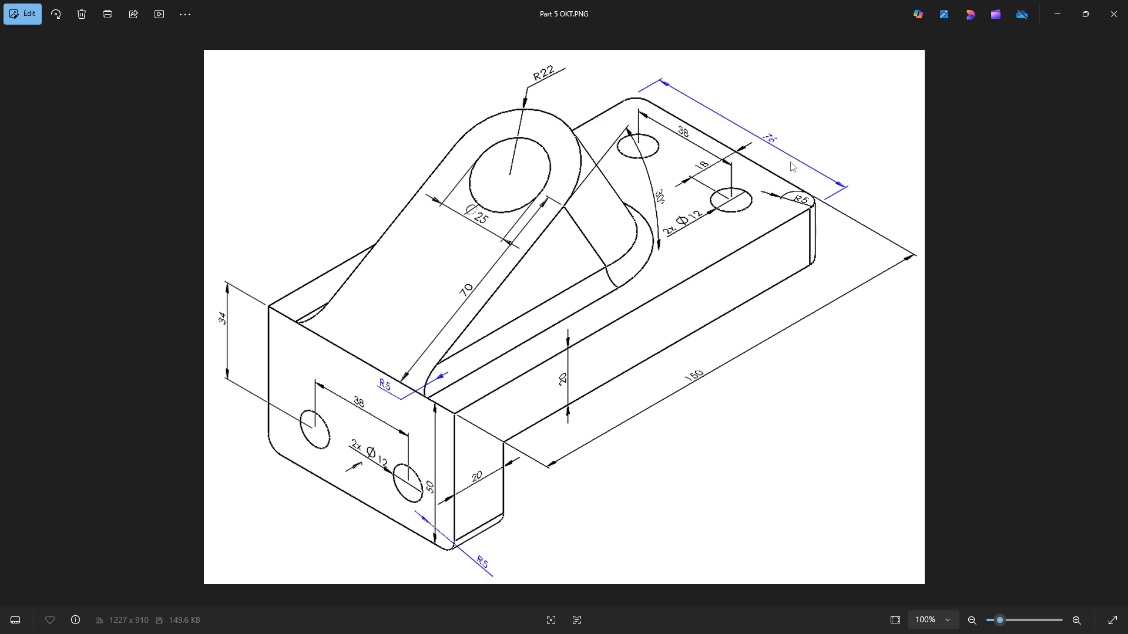
pyautogui.hotkey('alt', 'Tab')
pyautogui.moveTo(519, 255); pyautogui.dragTo(524, 275, button='middle')
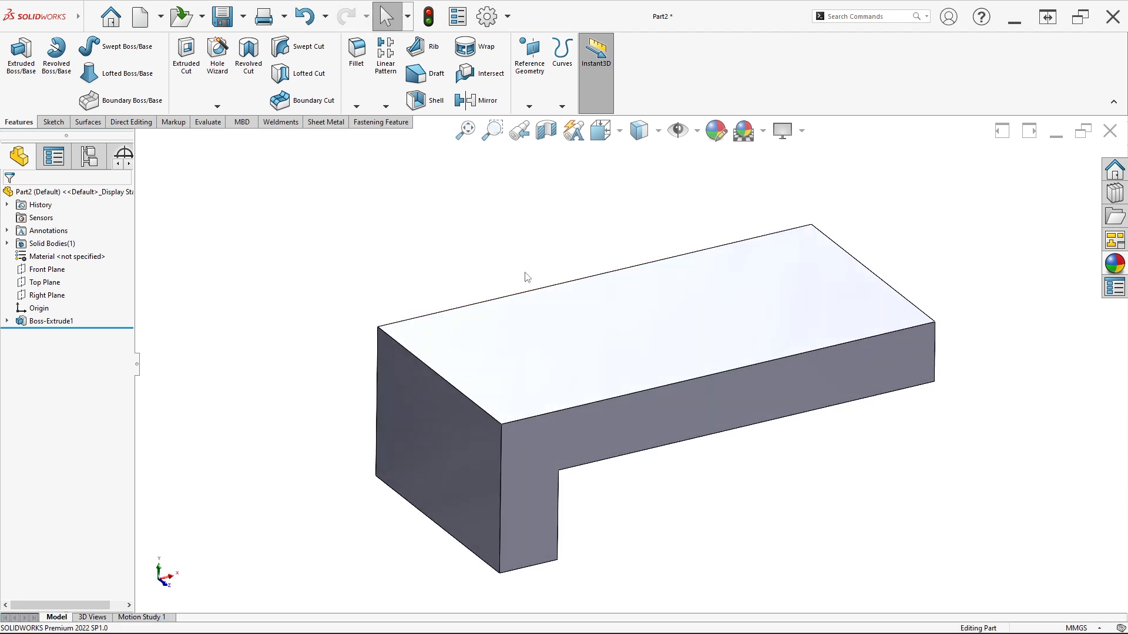
pyautogui.click(354, 70)
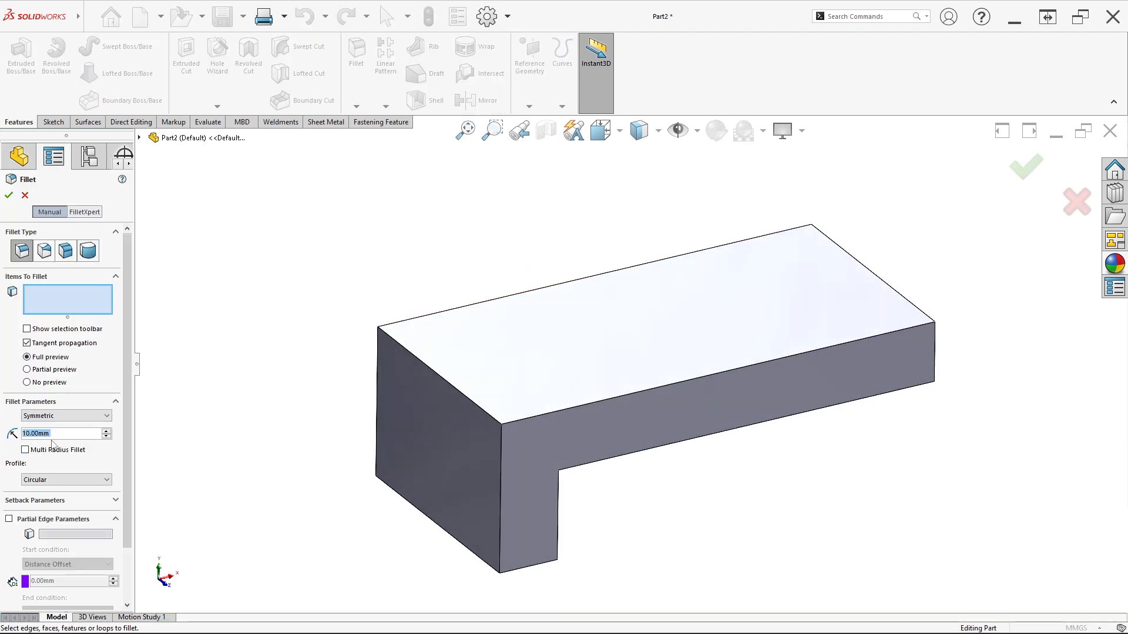
pyautogui.write('5')
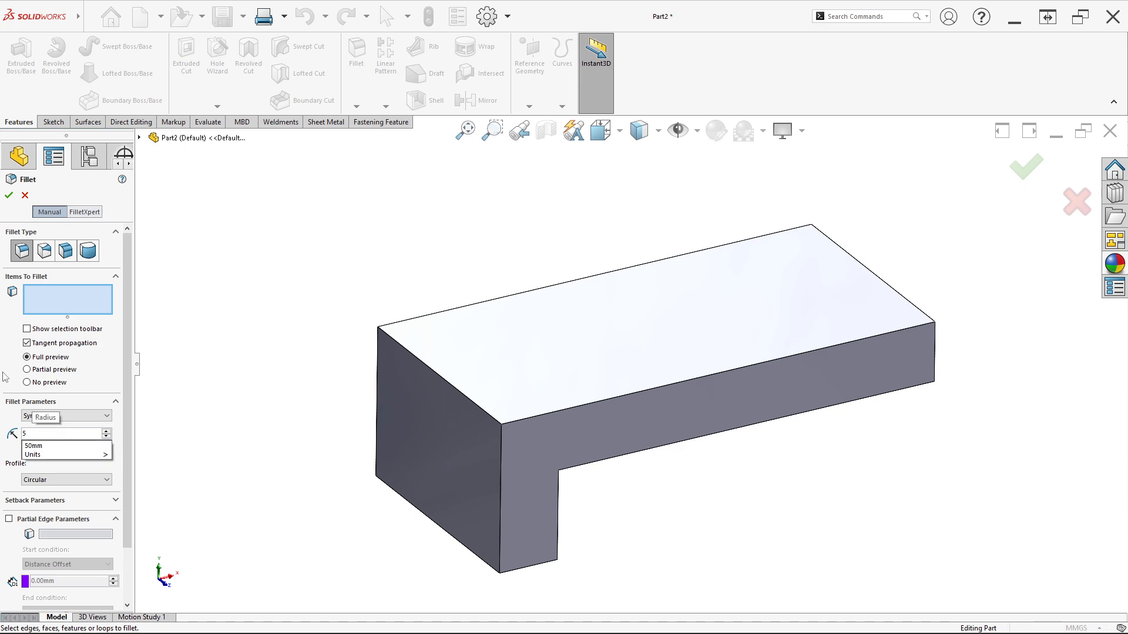
pyautogui.press('Return')
pyautogui.click(537, 567)
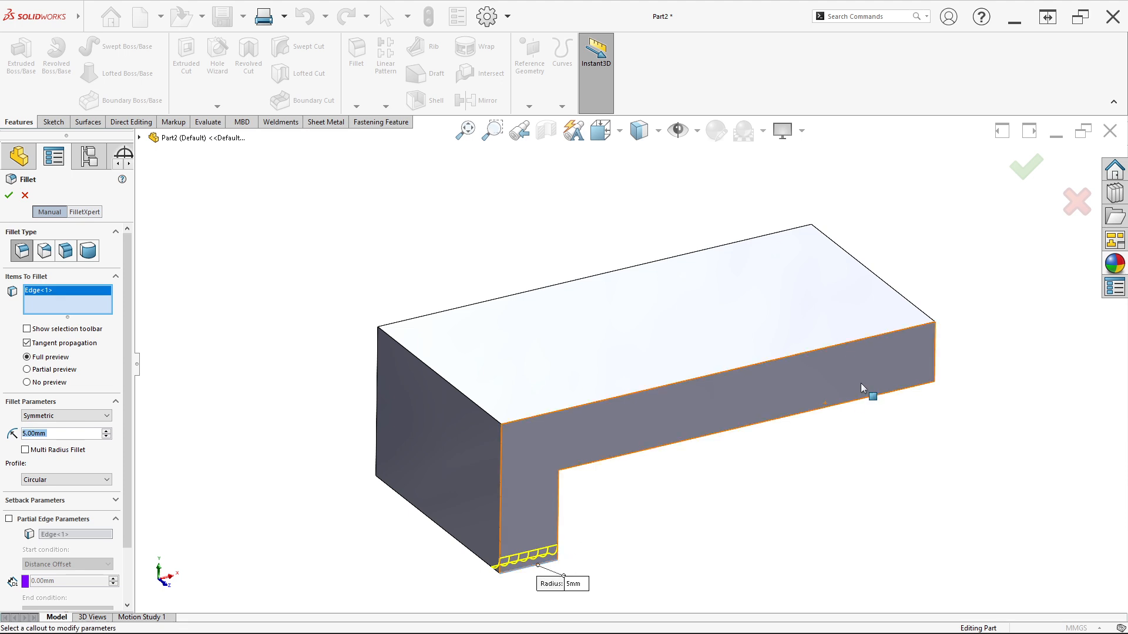
pyautogui.click(937, 367)
pyautogui.moveTo(698, 453); pyautogui.dragTo(815, 506, button='middle')
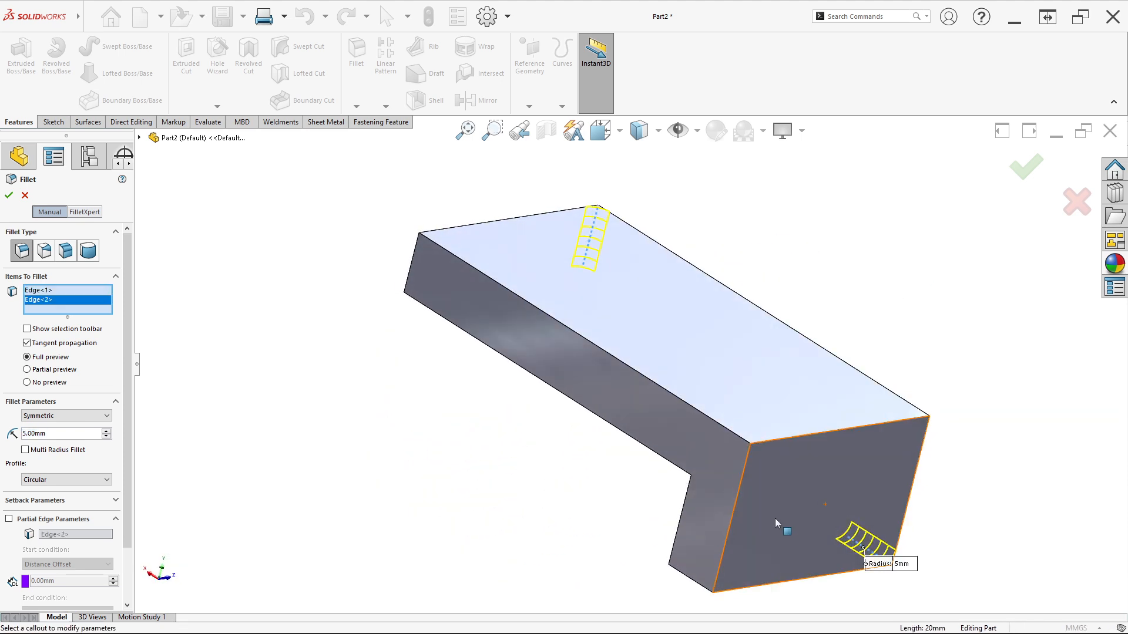
pyautogui.click(686, 576)
pyautogui.click(410, 283)
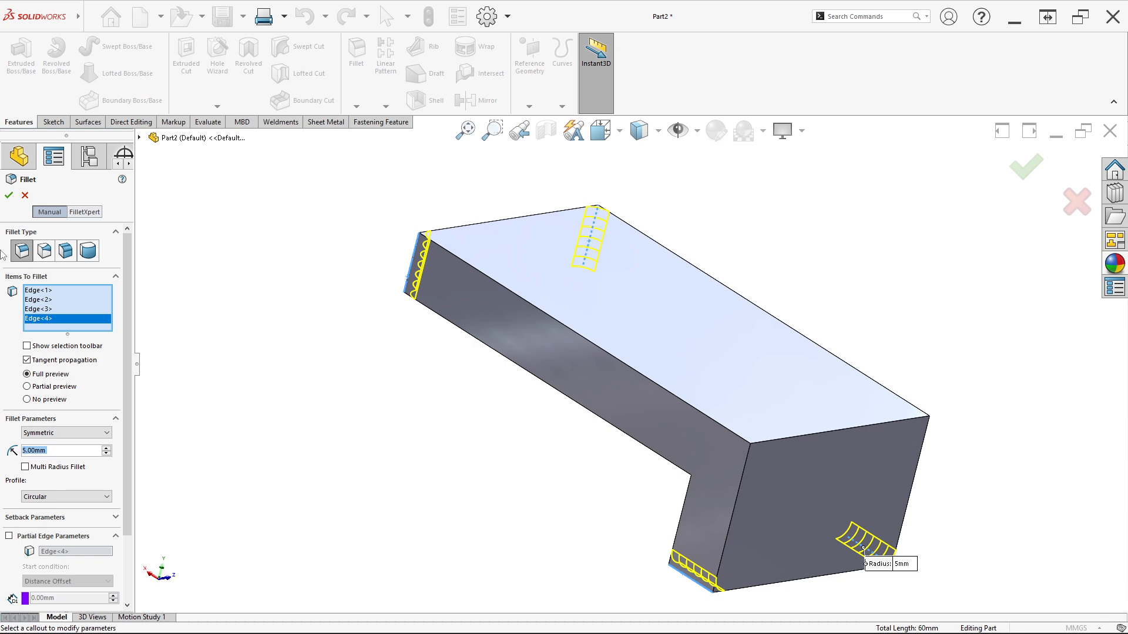
pyautogui.click(8, 195)
# - Start a sketch on the outer end face of the bracket's short vertical leg
pyautogui.moveTo(174, 303); pyautogui.dragTo(390, 420, button='middle')
pyautogui.press('space')
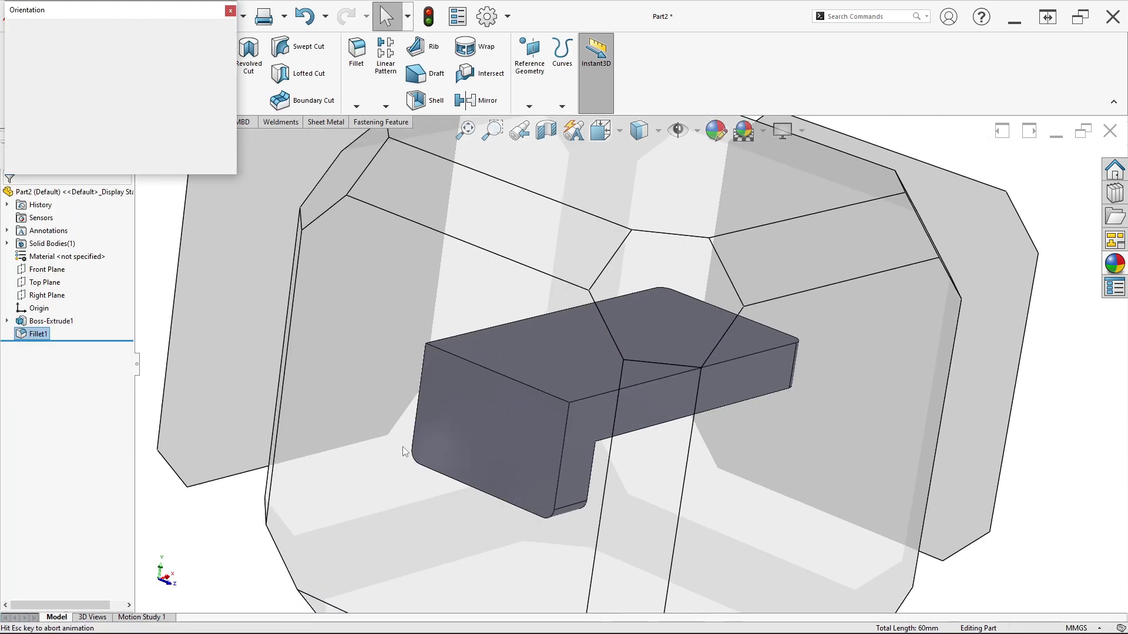
pyautogui.click(493, 396)
pyautogui.hotkey('alt', 'Tab')
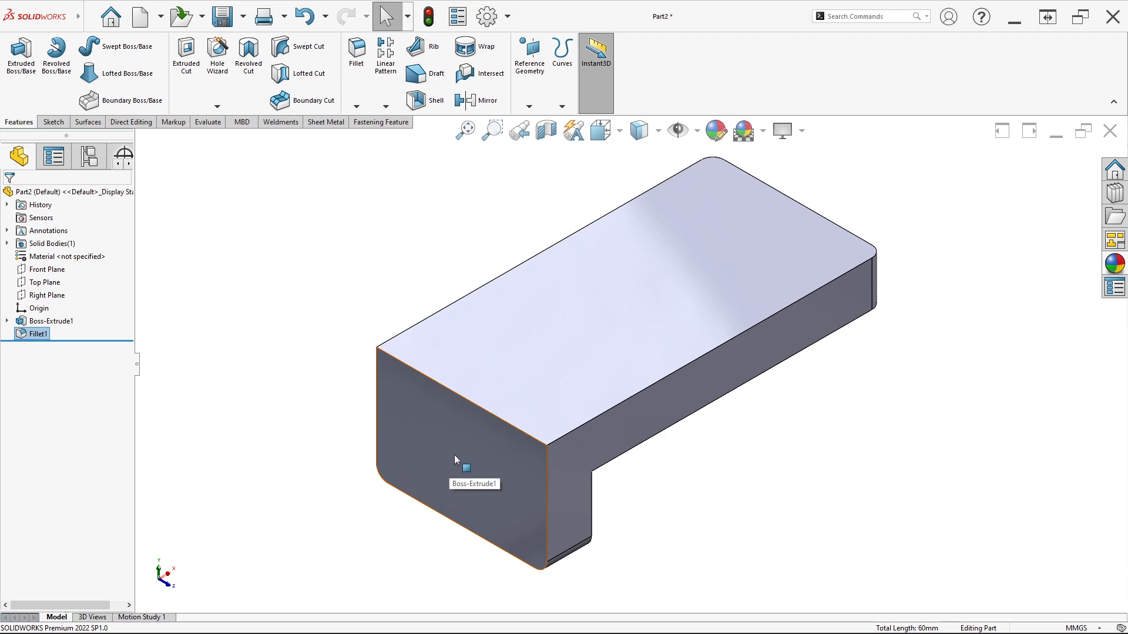
pyautogui.rightClick(449, 459)
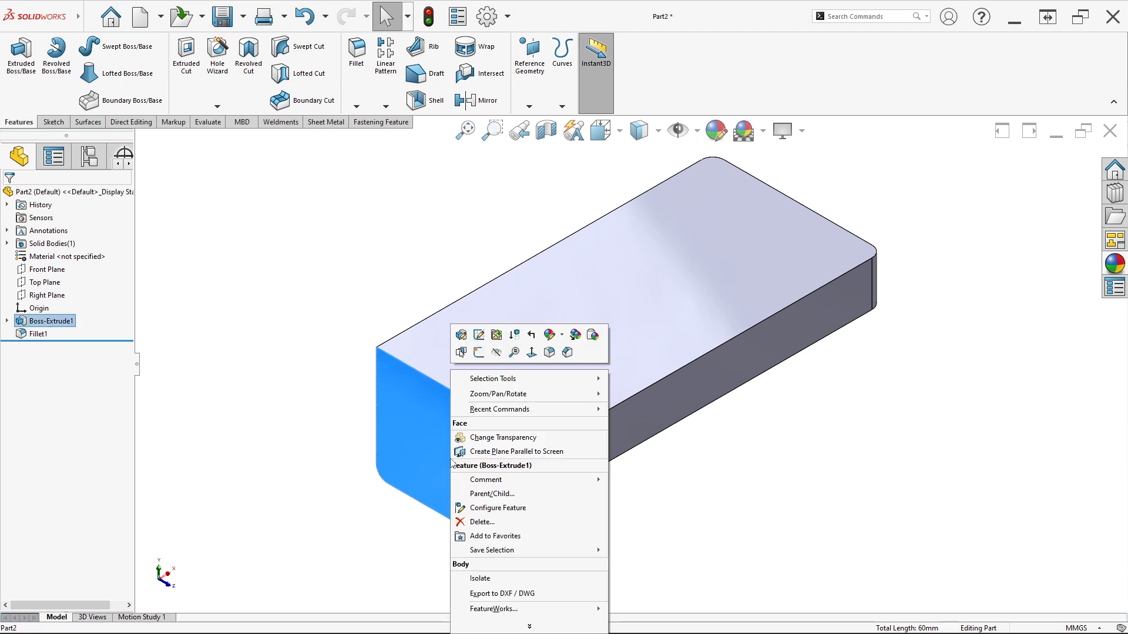
pyautogui.click(477, 359)
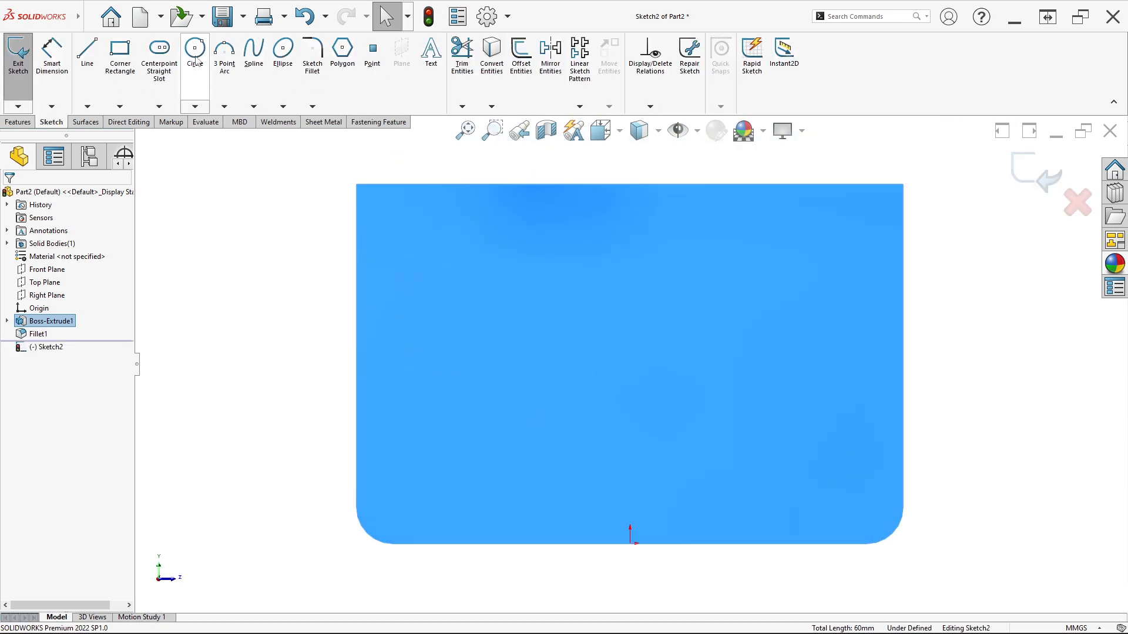
# - Sketch a circle on the face, left of the origin, and dimension its diameter at 12 mm
pyautogui.click(195, 50)
pyautogui.click(498, 382)
pyautogui.click(517, 411)
pyautogui.press('Escape')
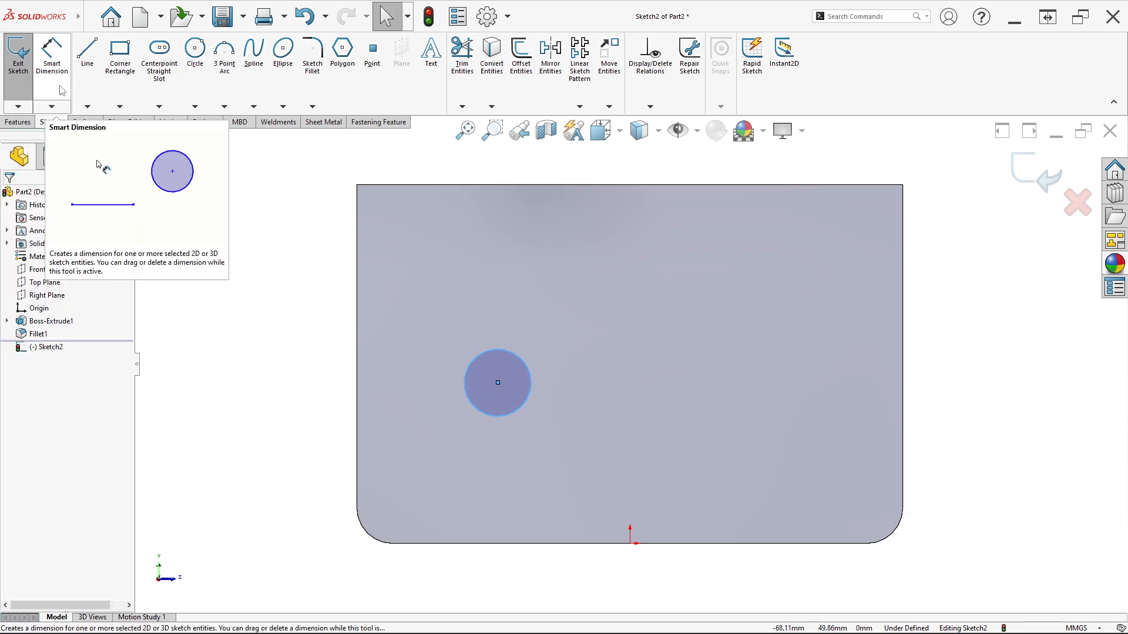
pyautogui.click(52, 54)
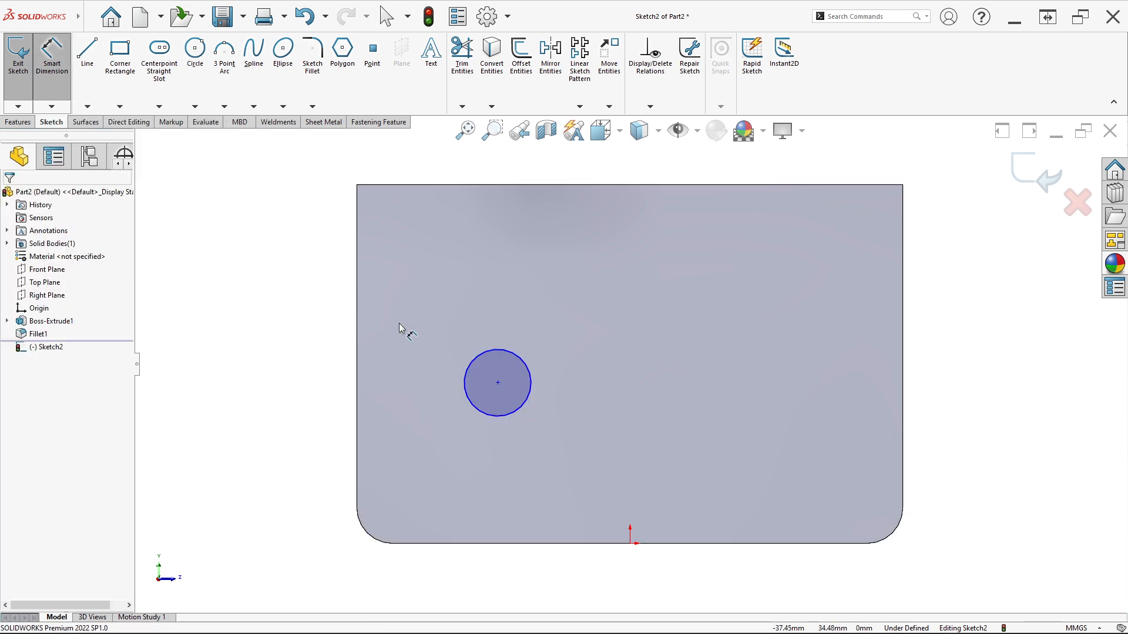
pyautogui.click(470, 364)
pyautogui.click(428, 399)
pyautogui.write('12')
pyautogui.press('Return')
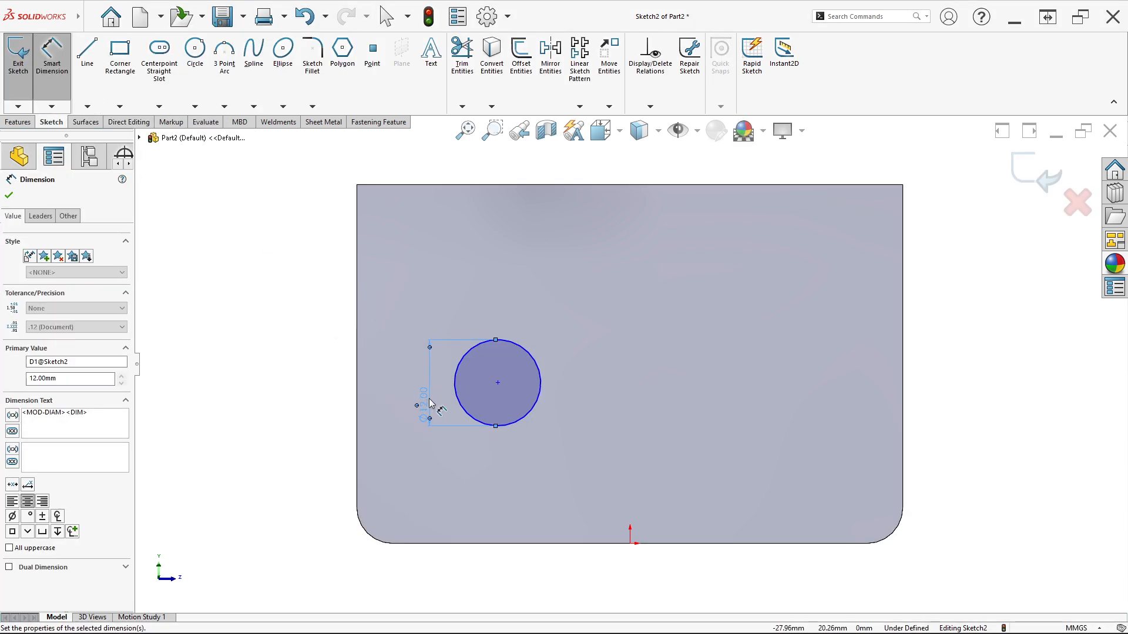
# - Dimension the horizontal distance from the circle's center to the origin at 19 mm, half the hole spacing in the reference drawing
pyautogui.hotkey('alt', 'Tab')
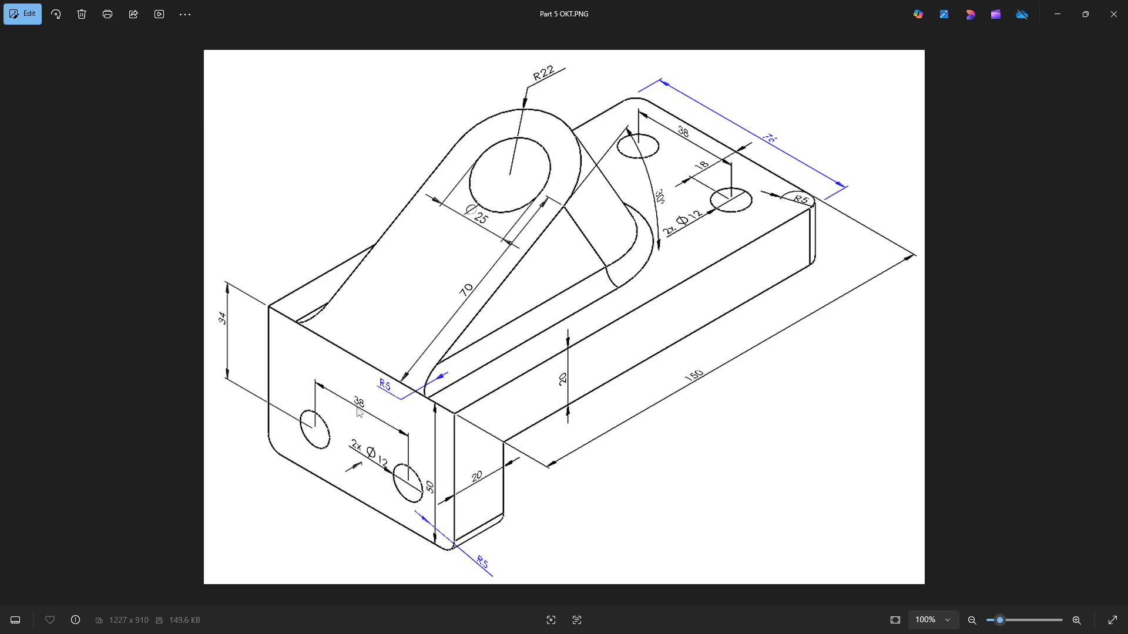
pyautogui.hotkey('alt', 'Tab')
pyautogui.click(498, 384)
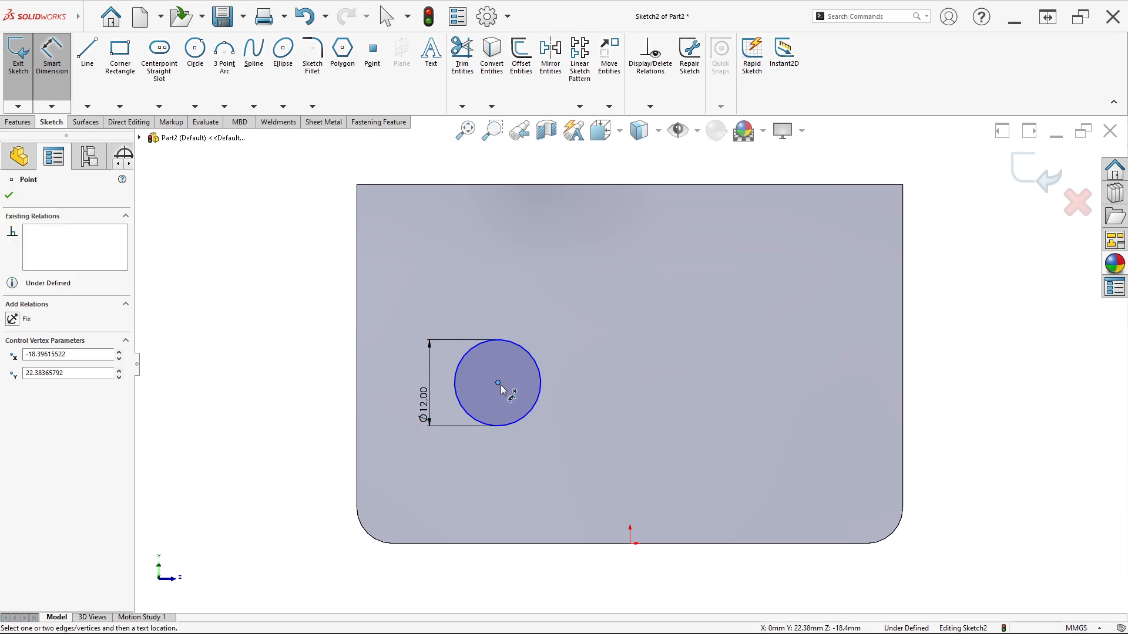
pyautogui.click(630, 543)
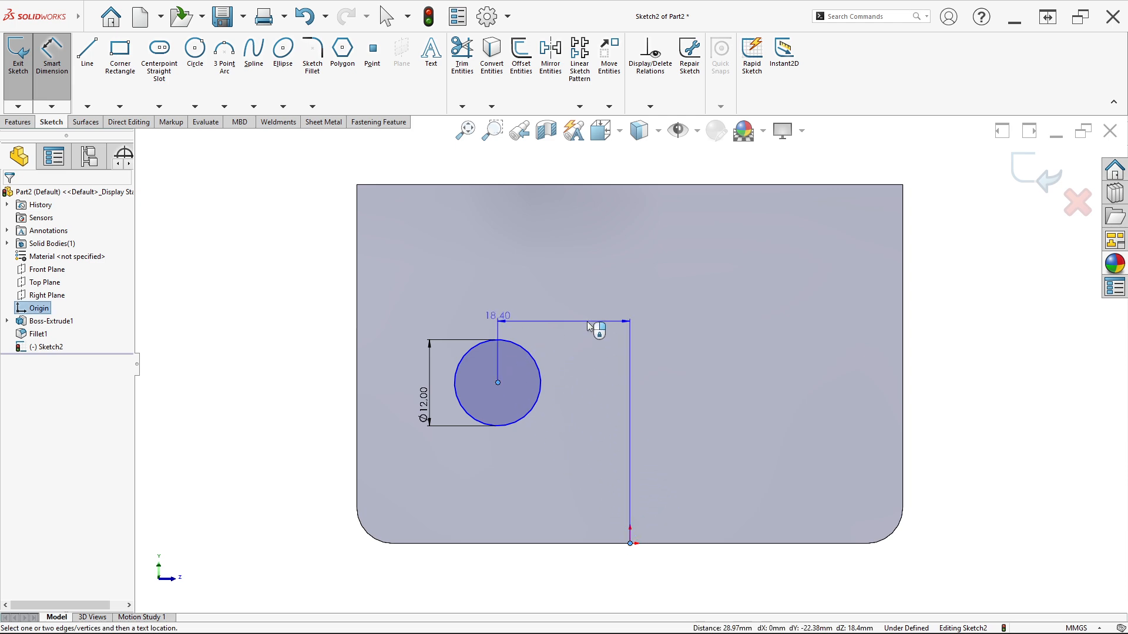
pyautogui.click(592, 317)
pyautogui.write('19')
pyautogui.press('Return')
# - Dimension the circle's vertical distance from the face's upper edge at 34 mm, as given in the reference drawing
pyautogui.hotkey('alt', 'Tab')
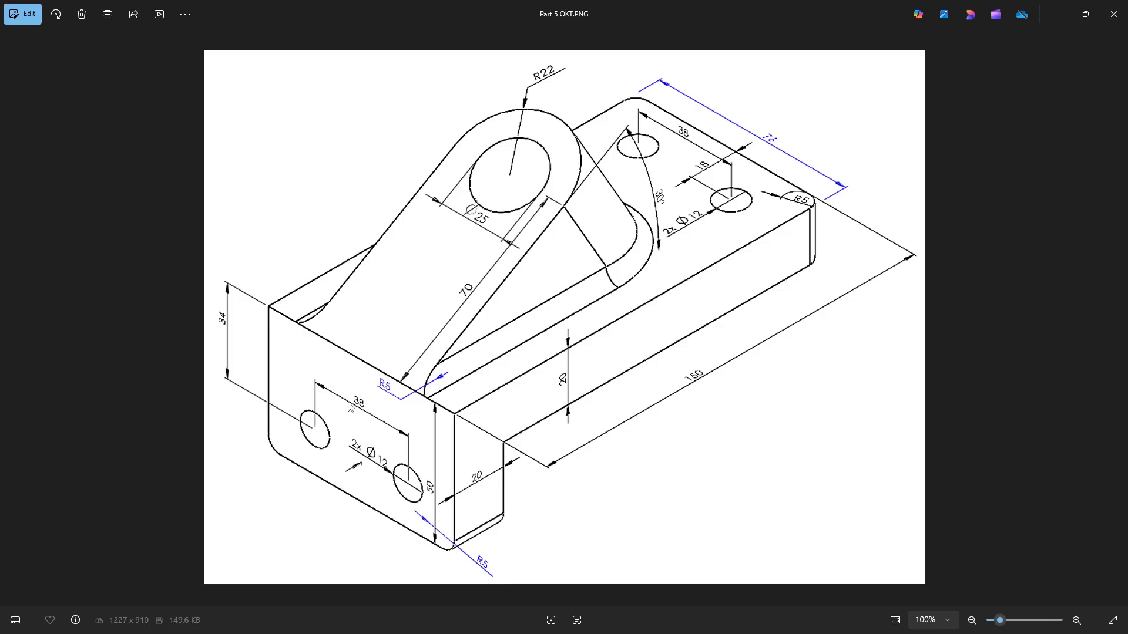
pyautogui.hotkey('alt', 'Tab')
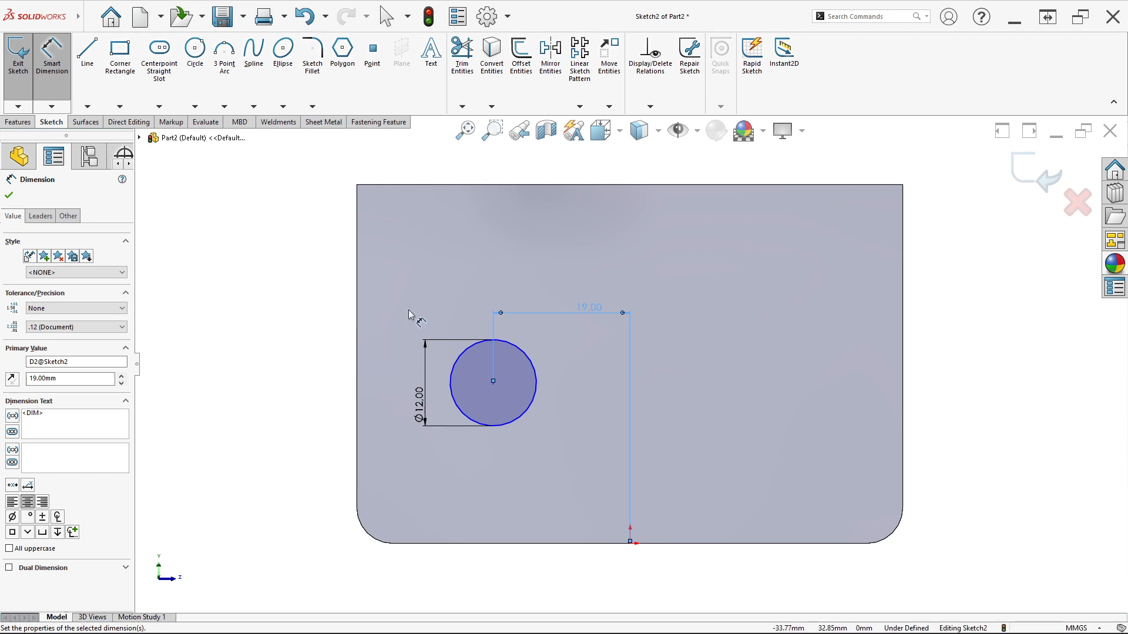
pyautogui.click(451, 376)
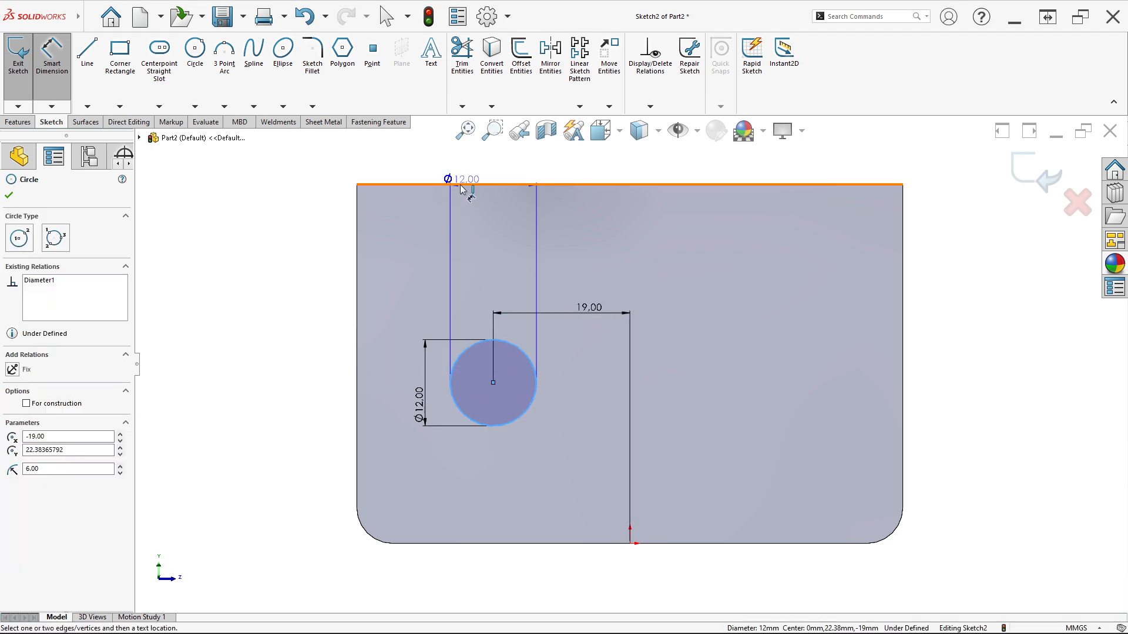
pyautogui.click(453, 185)
pyautogui.hotkey('alt', 'Tab')
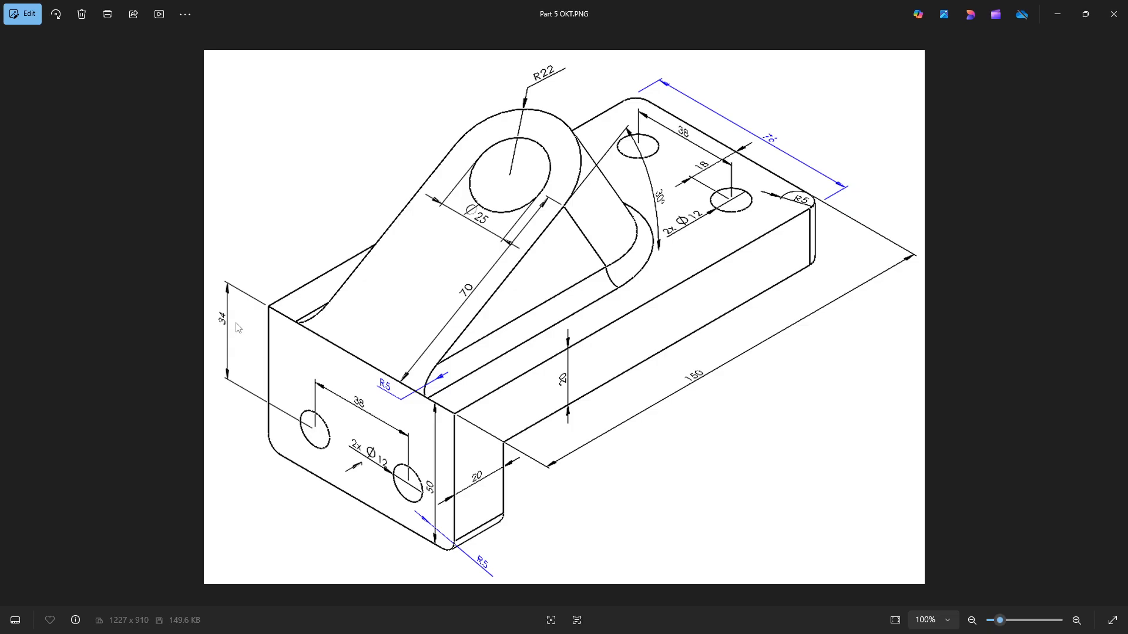
pyautogui.hotkey('alt', 'Tab')
pyautogui.write('34')
pyautogui.press('Return')
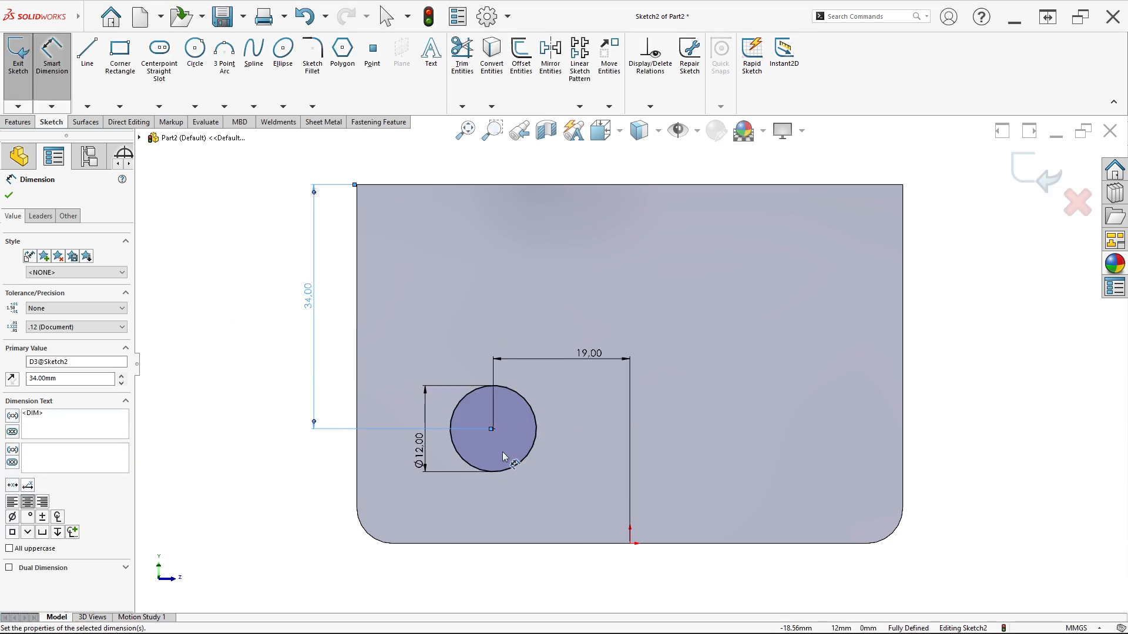
# - Mirror the 12 mm circle about the Front Plane to create the second hole profile on the end face
pyautogui.hotkey('alt', 'Tab')
pyautogui.hotkey('alt', 'Tab')
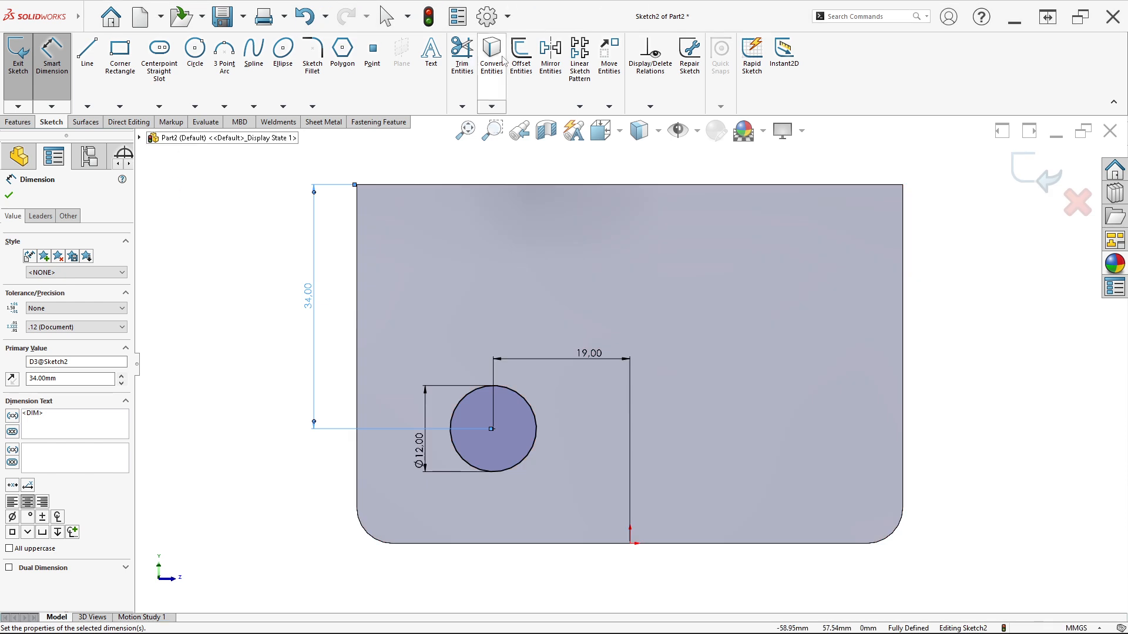
pyautogui.click(546, 77)
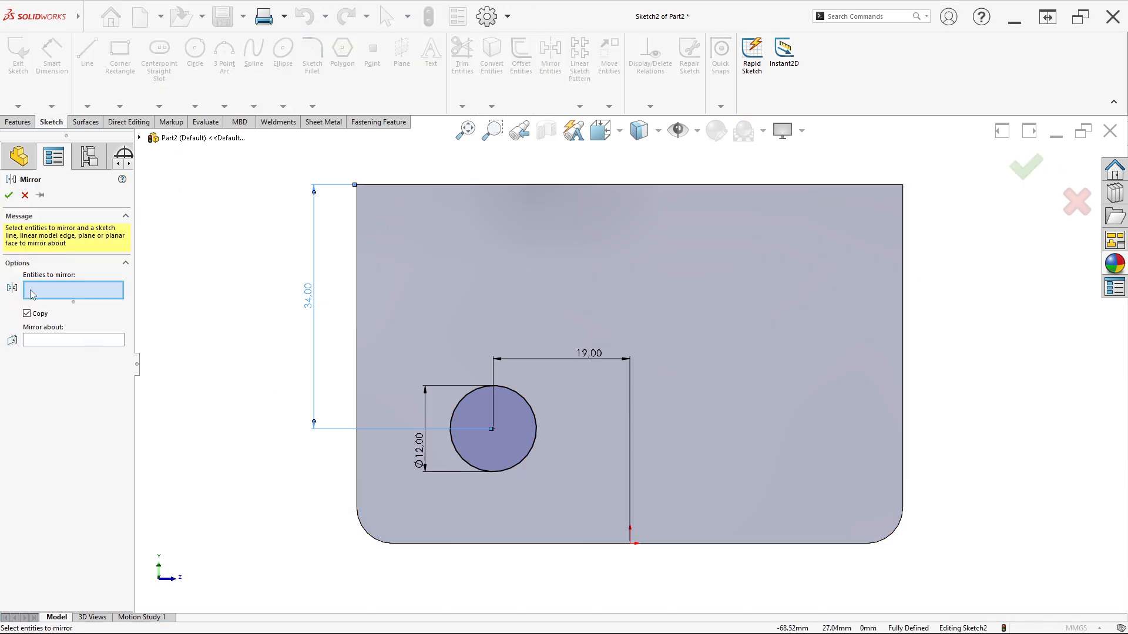
pyautogui.click(531, 409)
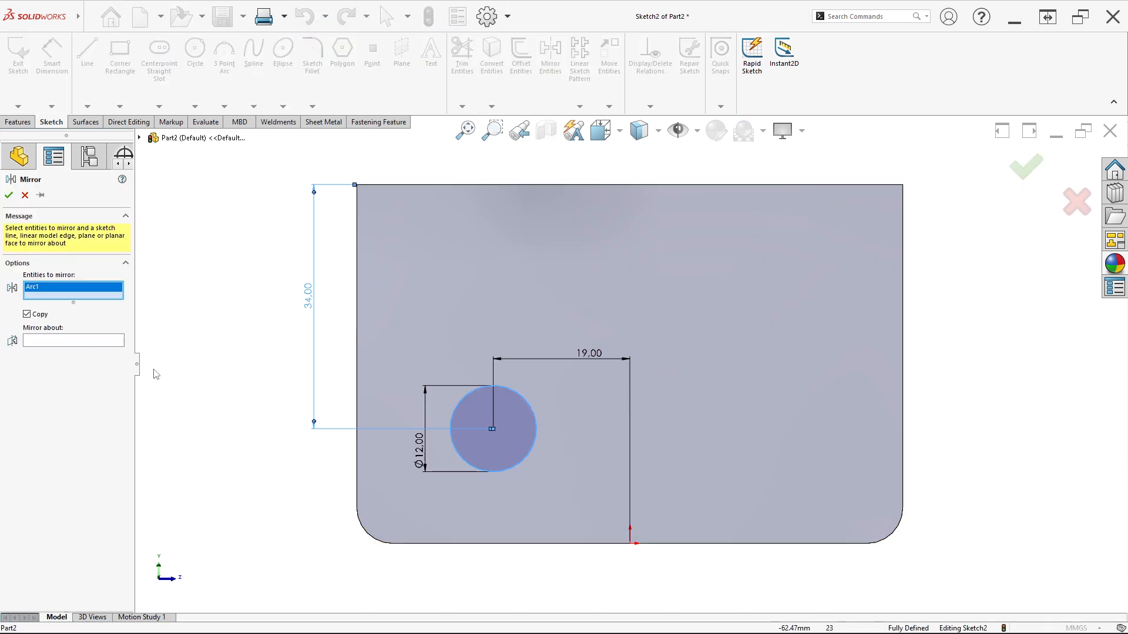
pyautogui.click(105, 340)
pyautogui.click(139, 138)
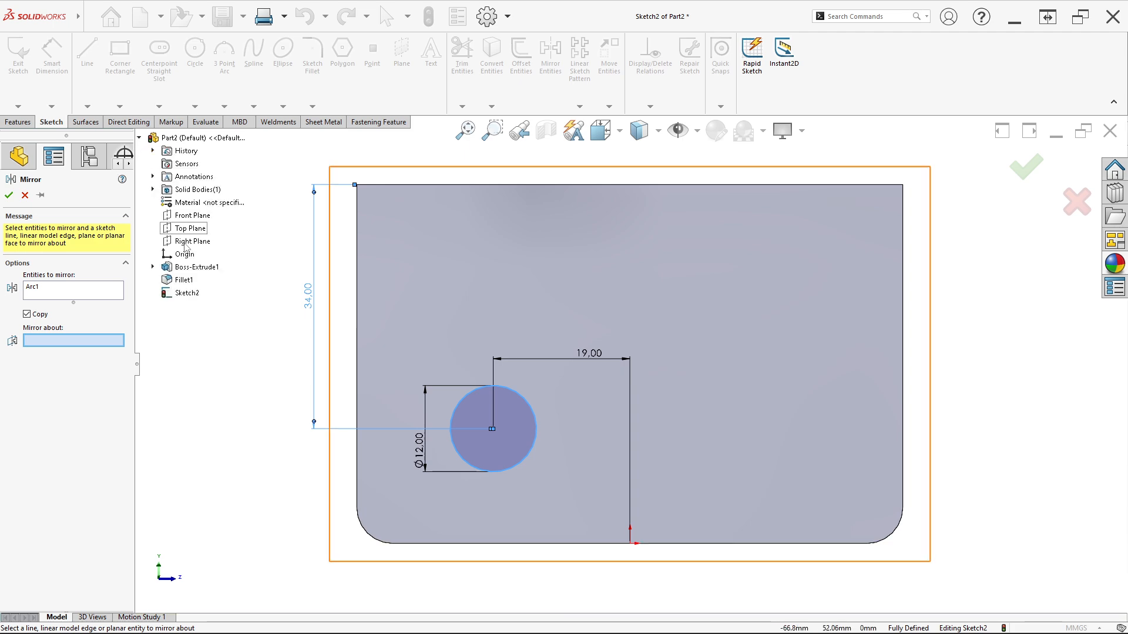
pyautogui.click(193, 217)
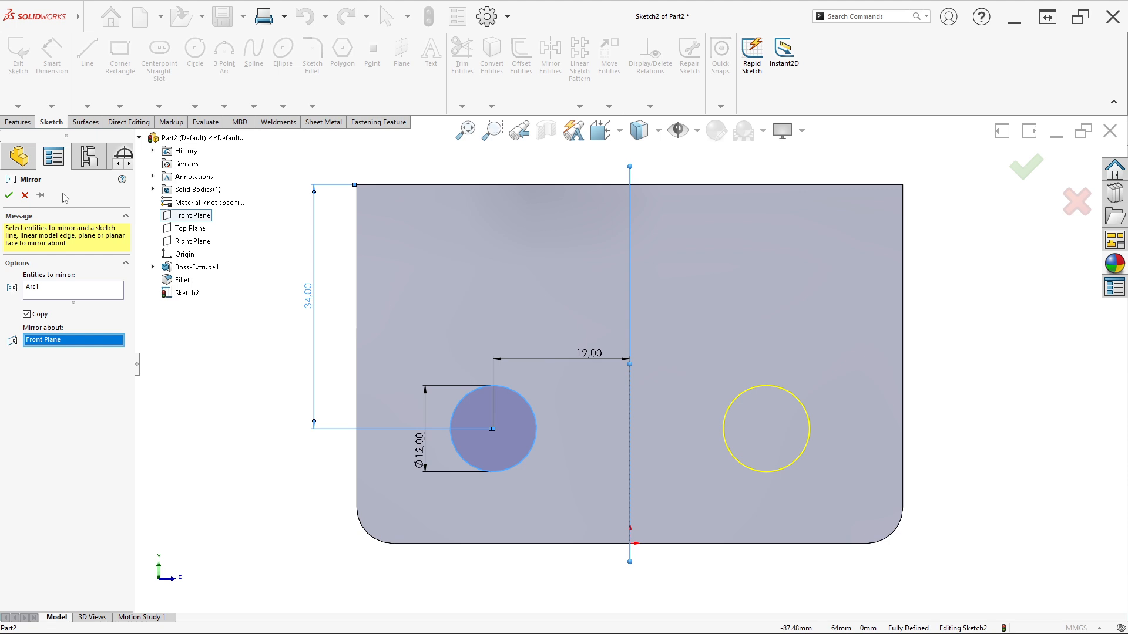
pyautogui.click(9, 195)
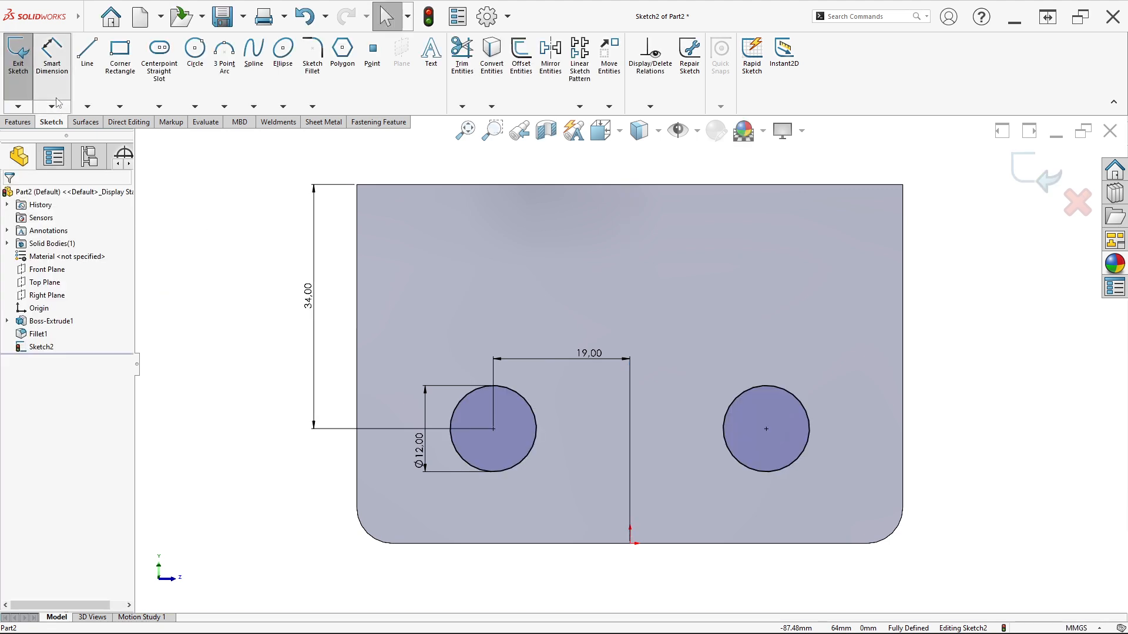
# - Check the center-to-center spacing of the two circles on the end face without placing a dimension
pyautogui.click(52, 54)
pyautogui.click(514, 399)
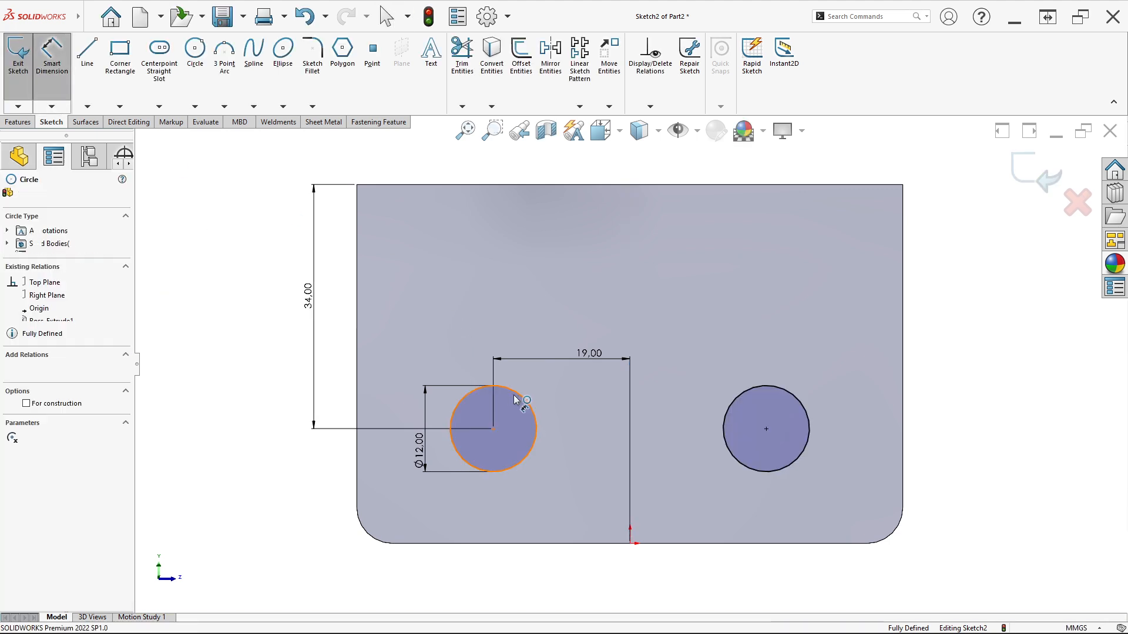
pyautogui.click(788, 394)
pyautogui.press('Escape')
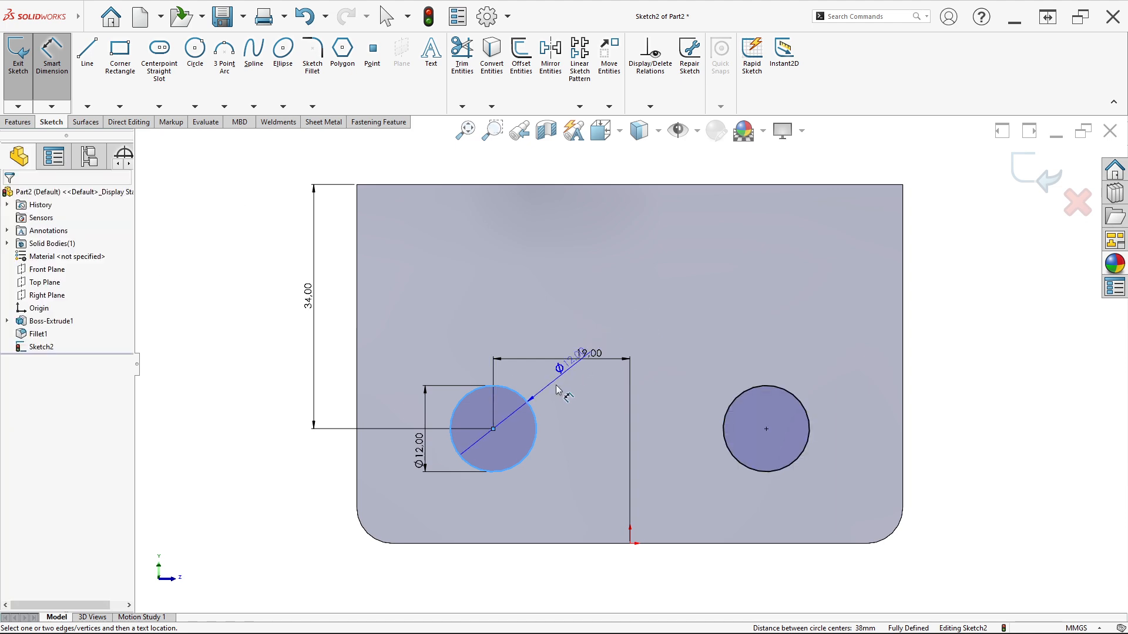
# - Cut-extrude the two circles Through All to make the pair of holes in the short vertical leg
pyautogui.moveTo(563, 388)
pyautogui.mouseDown(button='middle')
pyautogui.moveTo(549, 383)
pyautogui.moveTo(548, 418)
pyautogui.moveTo(521, 449)
pyautogui.moveTo(476, 431)
pyautogui.mouseUp(button='middle')
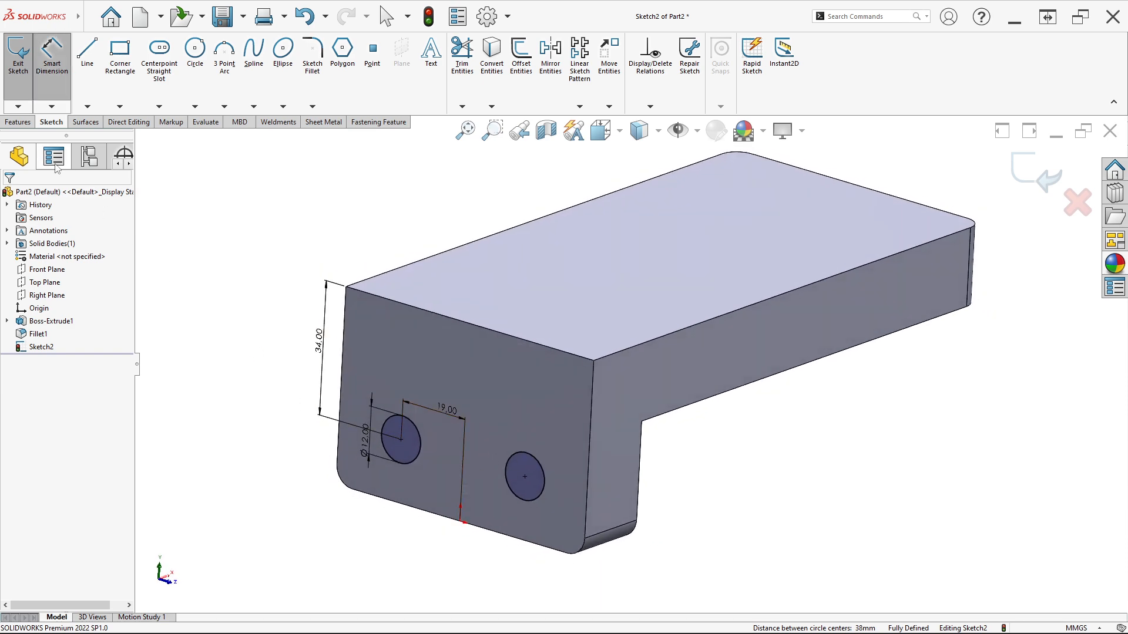
pyautogui.click(20, 122)
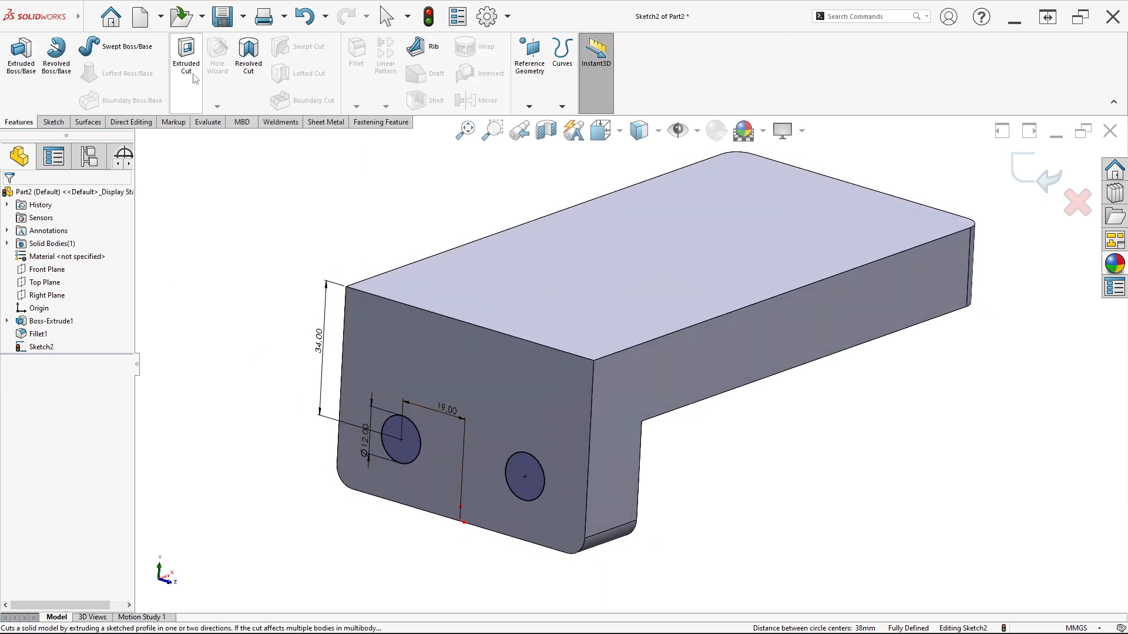
pyautogui.click(186, 53)
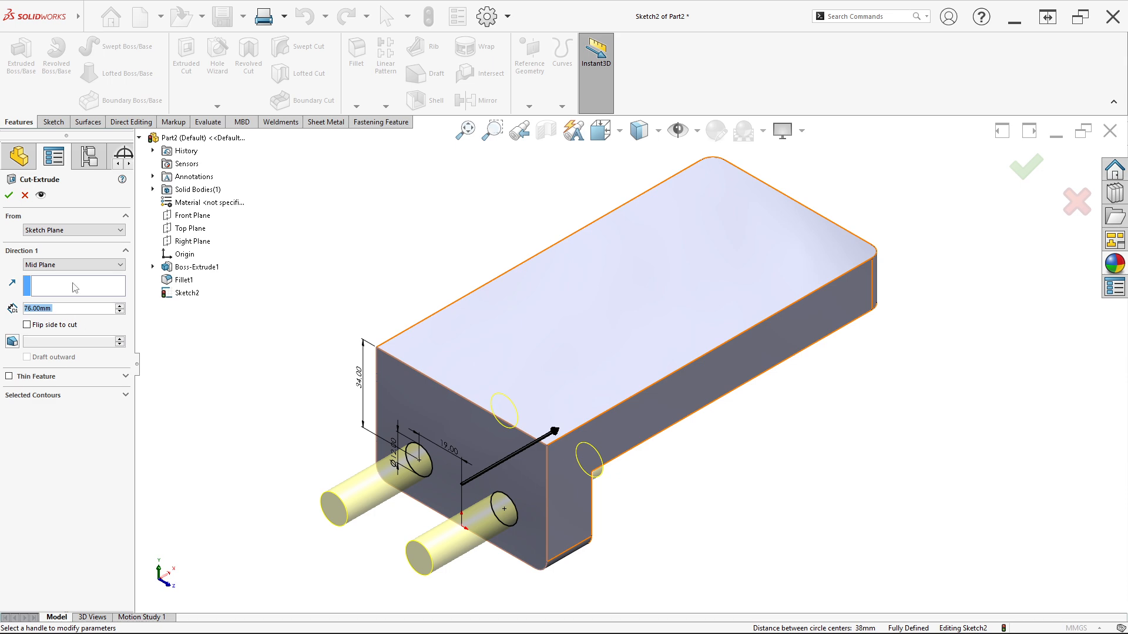
pyautogui.click(70, 265)
pyautogui.click(70, 286)
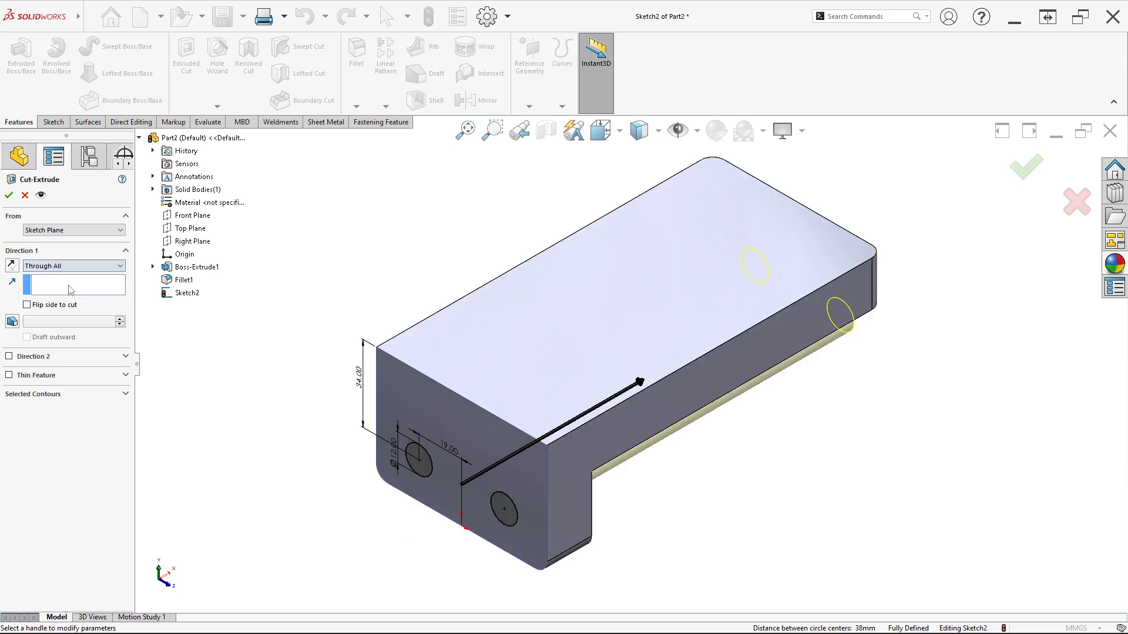
pyautogui.click(9, 193)
pyautogui.moveTo(411, 465)
pyautogui.mouseDown(button='middle')
pyautogui.moveTo(487, 353)
pyautogui.moveTo(417, 360)
pyautogui.moveTo(307, 335)
pyautogui.moveTo(369, 407)
pyautogui.moveTo(450, 439)
pyautogui.moveTo(420, 435)
pyautogui.mouseUp(button='middle')
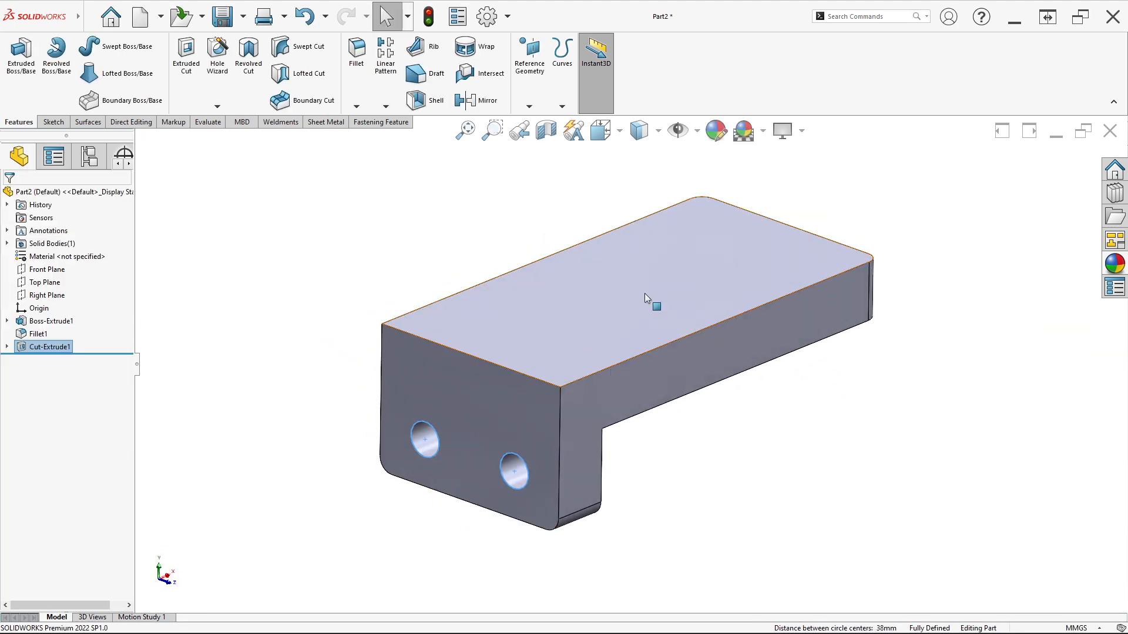
# - Consult the reference drawing and start a sketch on the upper face of the bracket's long plate
pyautogui.hotkey('alt', 'Tab')
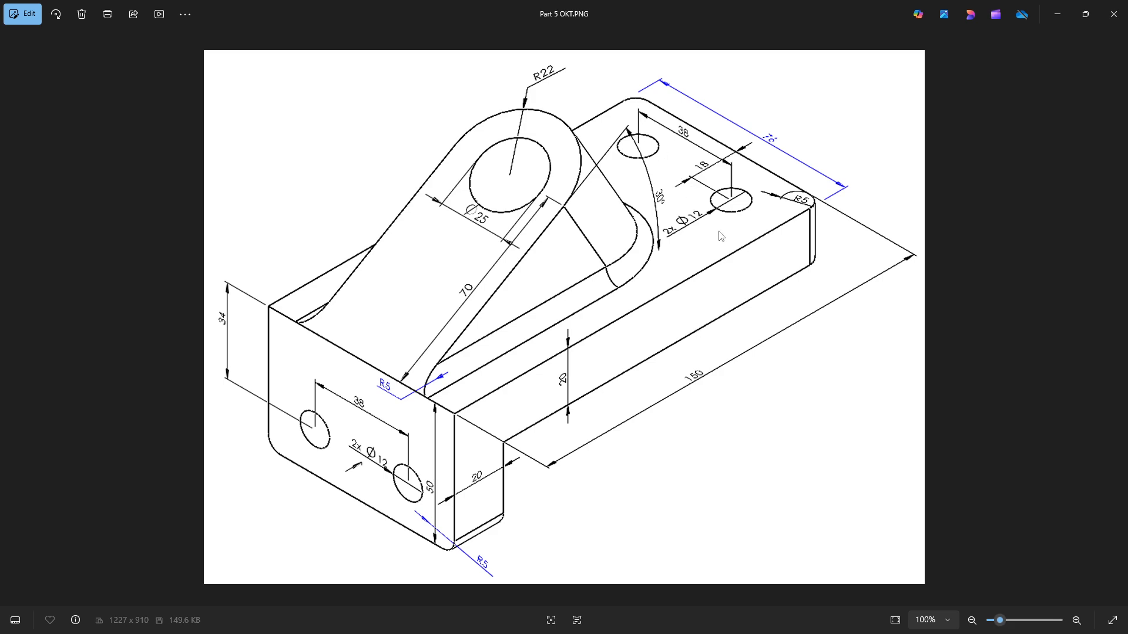
pyautogui.hotkey('alt', 'Tab')
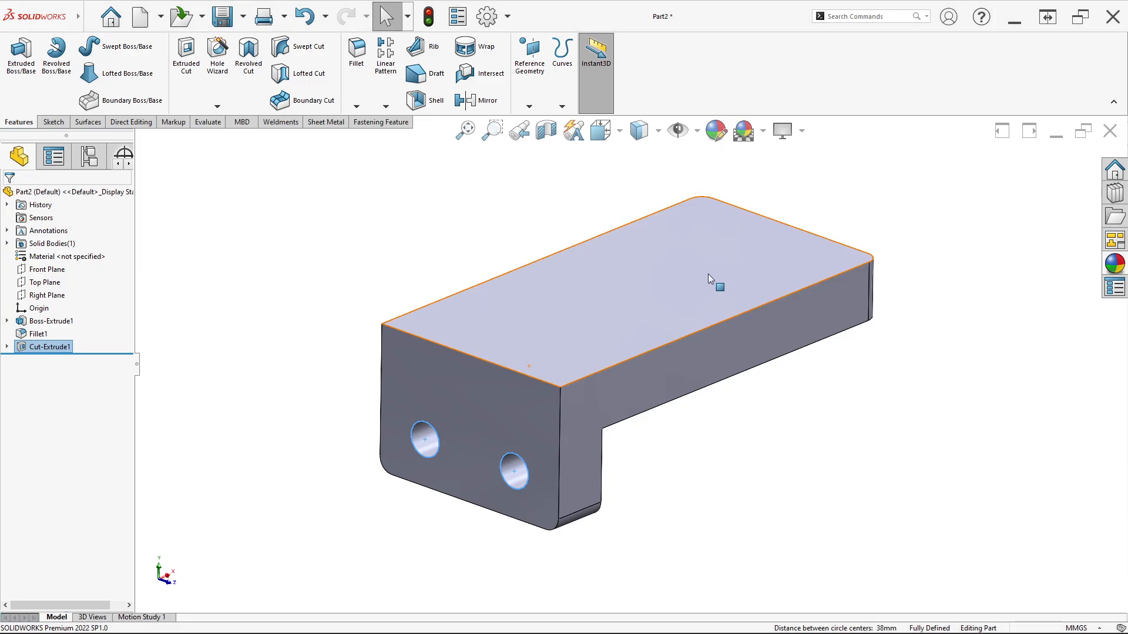
pyautogui.rightClick(726, 240)
pyautogui.click(755, 222)
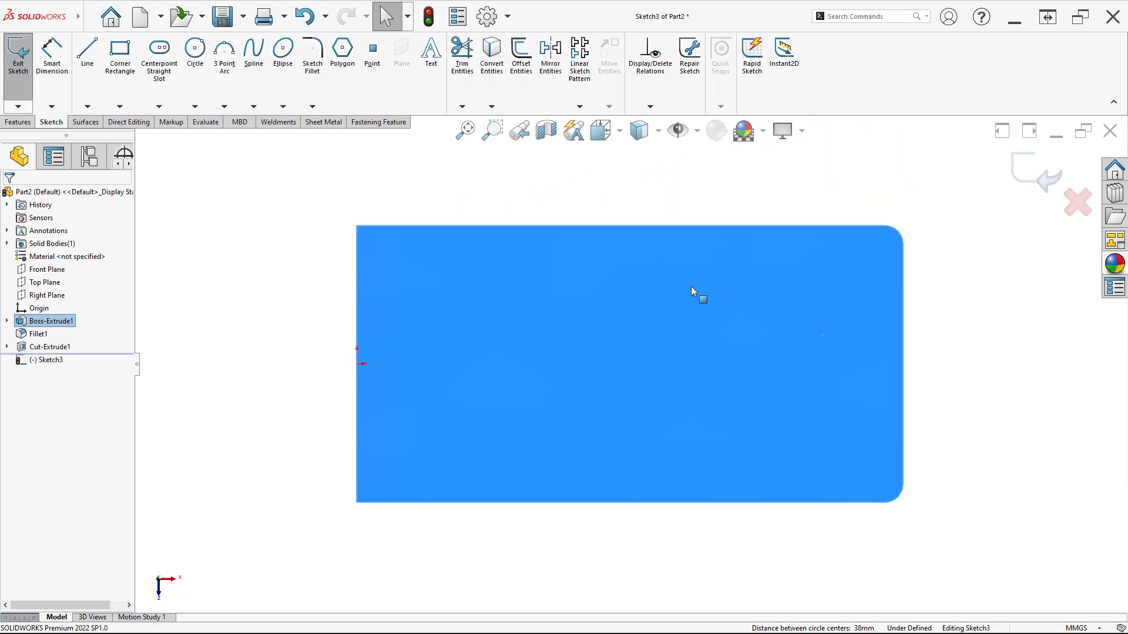
# - Sketch a circle near the plate's rounded end, below the origin's level, and dimension its diameter at 12 mm
pyautogui.click(195, 49)
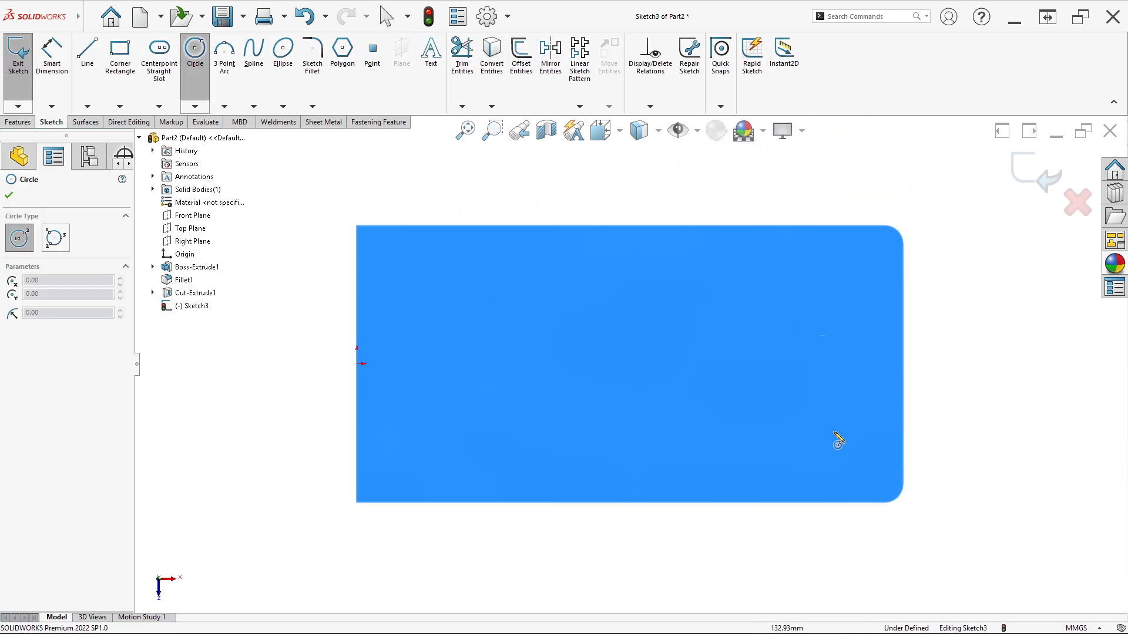
pyautogui.click(809, 439)
pyautogui.click(836, 466)
pyautogui.click(51, 53)
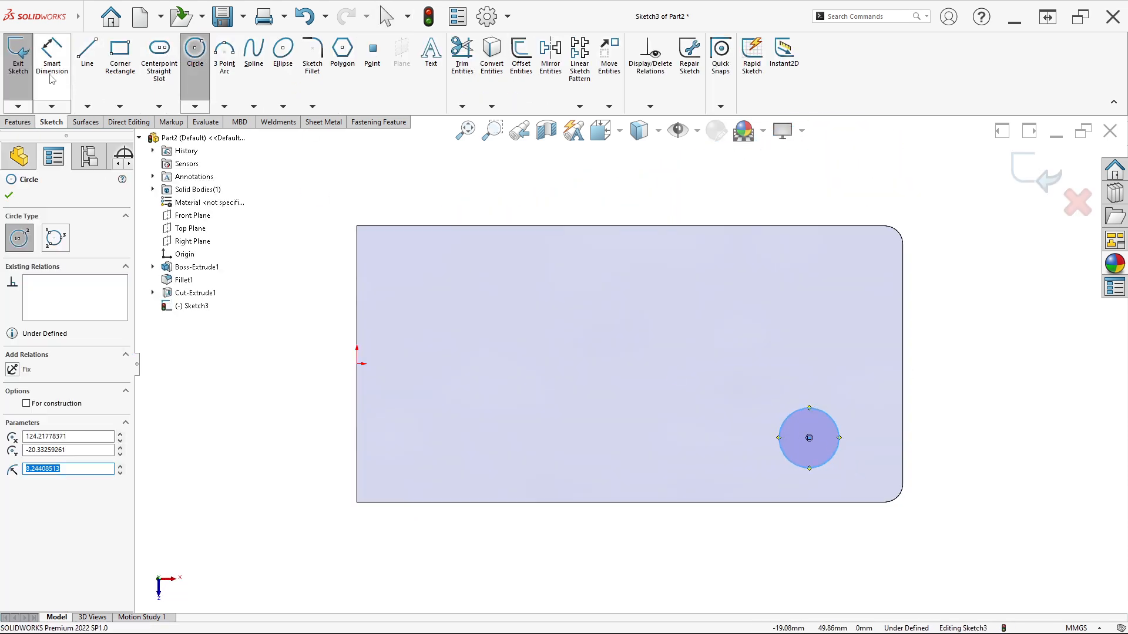
pyautogui.click(802, 410)
pyautogui.click(797, 383)
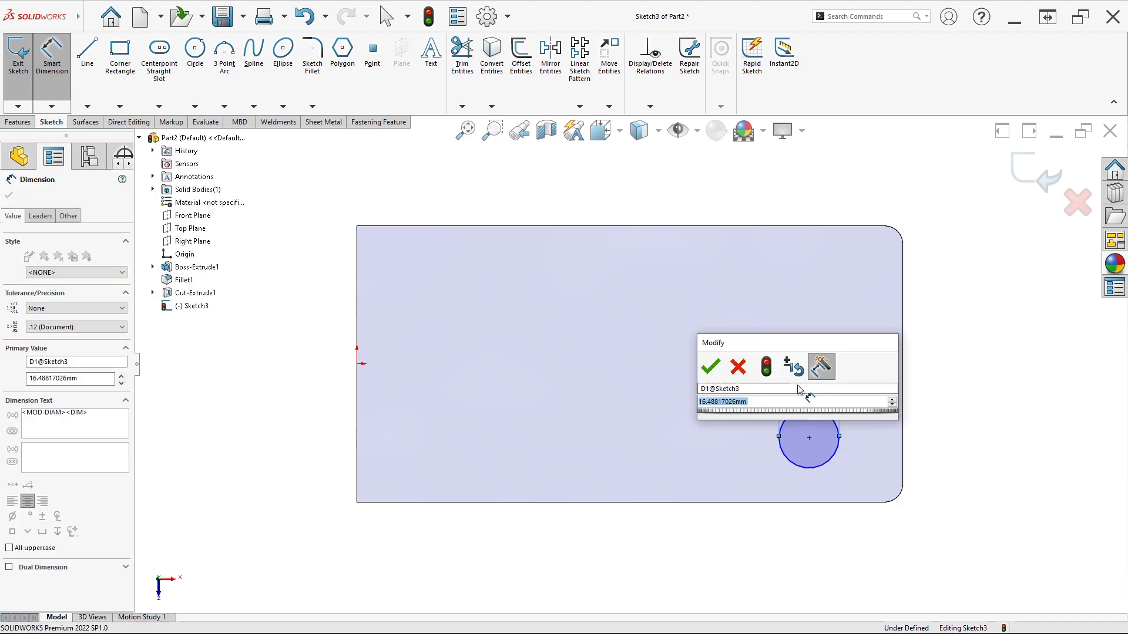
pyautogui.write('12')
pyautogui.press('Return')
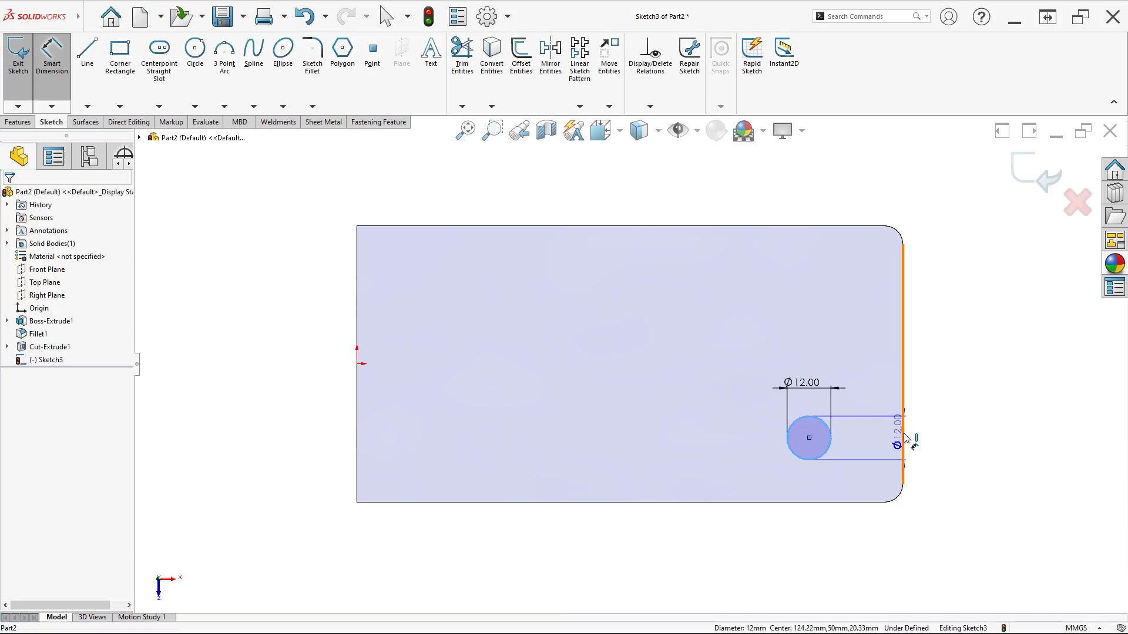
# - Dimension the distance from the circle to the plate's rounded end edge at 18 mm, as given in the reference drawing
pyautogui.hotkey('alt', 'Tab')
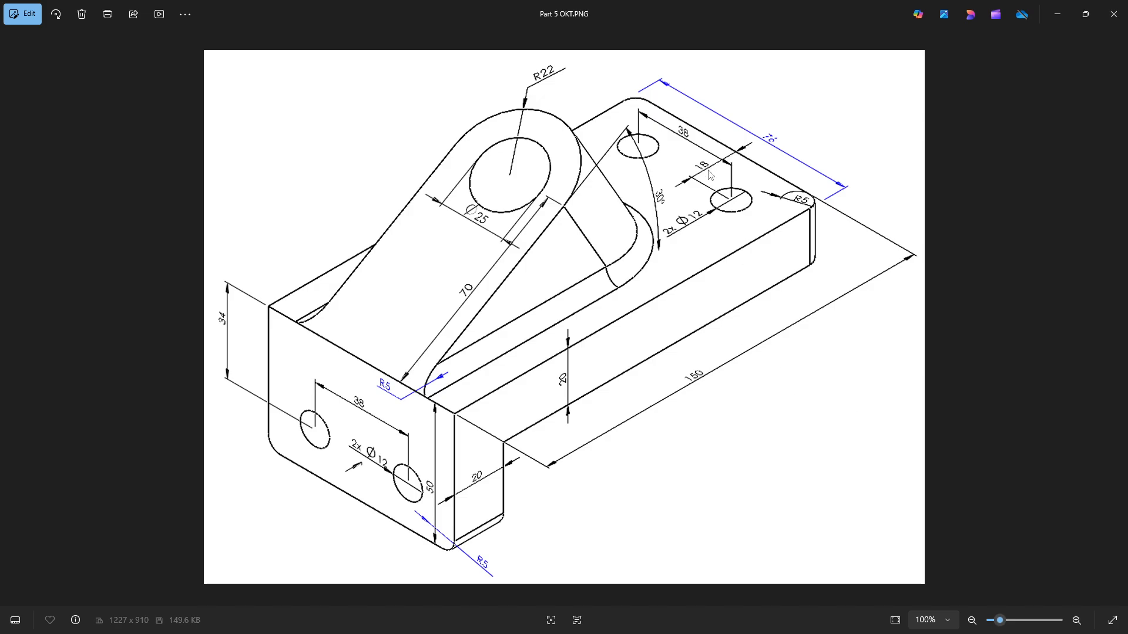
pyautogui.hotkey('alt', 'Tab')
pyautogui.write('18')
pyautogui.press('Return')
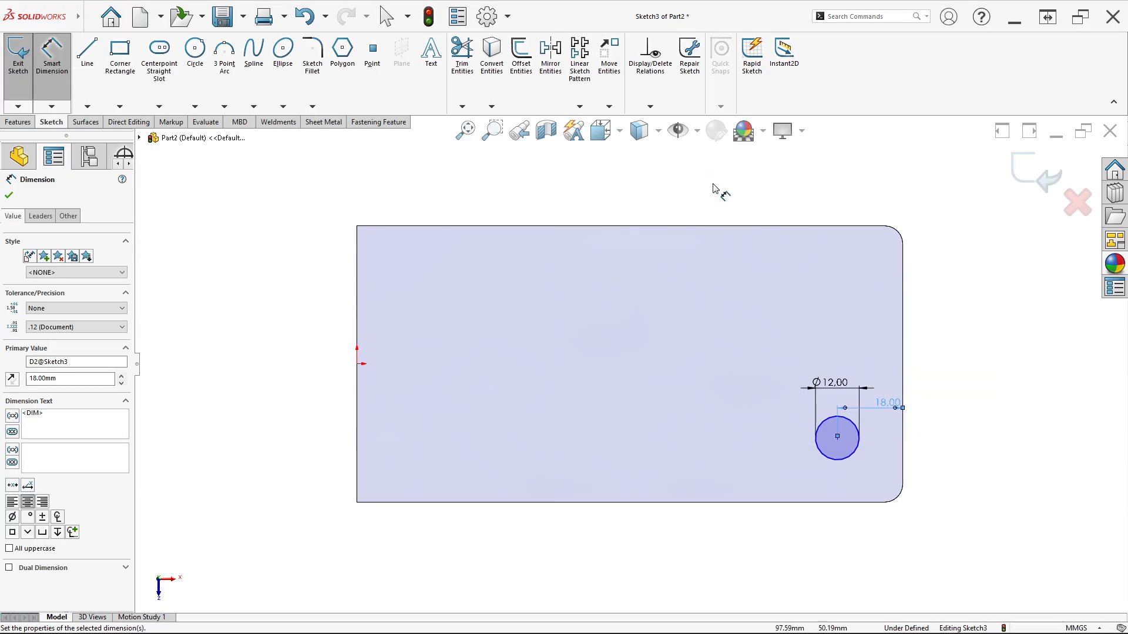
# - Dimension the circle's vertical distance from the origin at 19 mm, half the 38 mm hole spacing in the reference drawing
pyautogui.hotkey('alt', 'Tab')
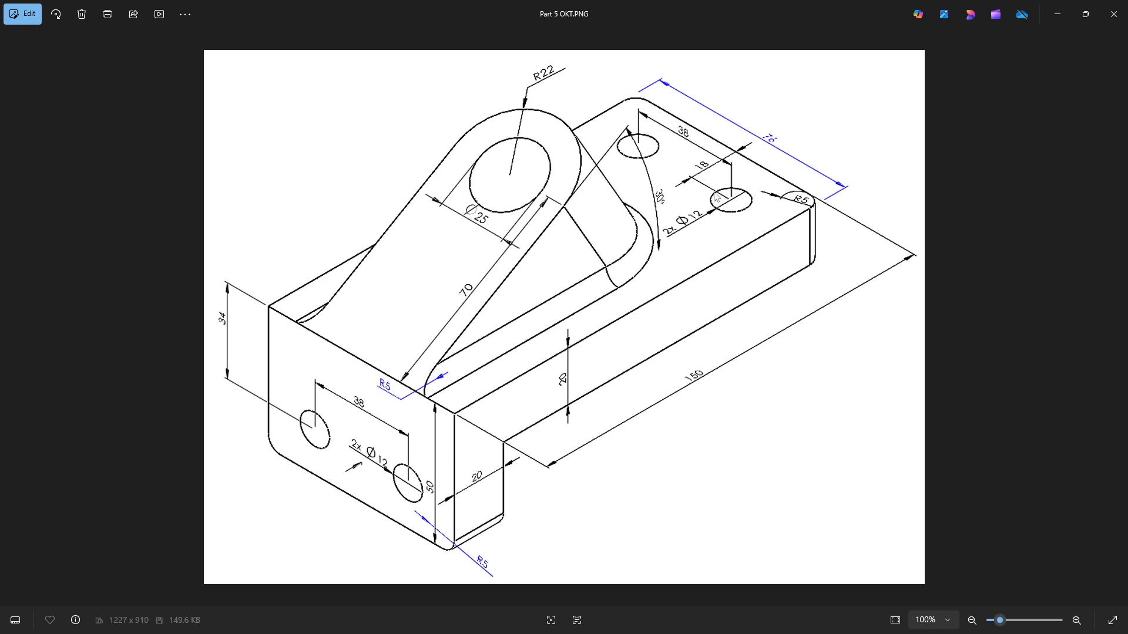
pyautogui.hotkey('alt', 'Tab')
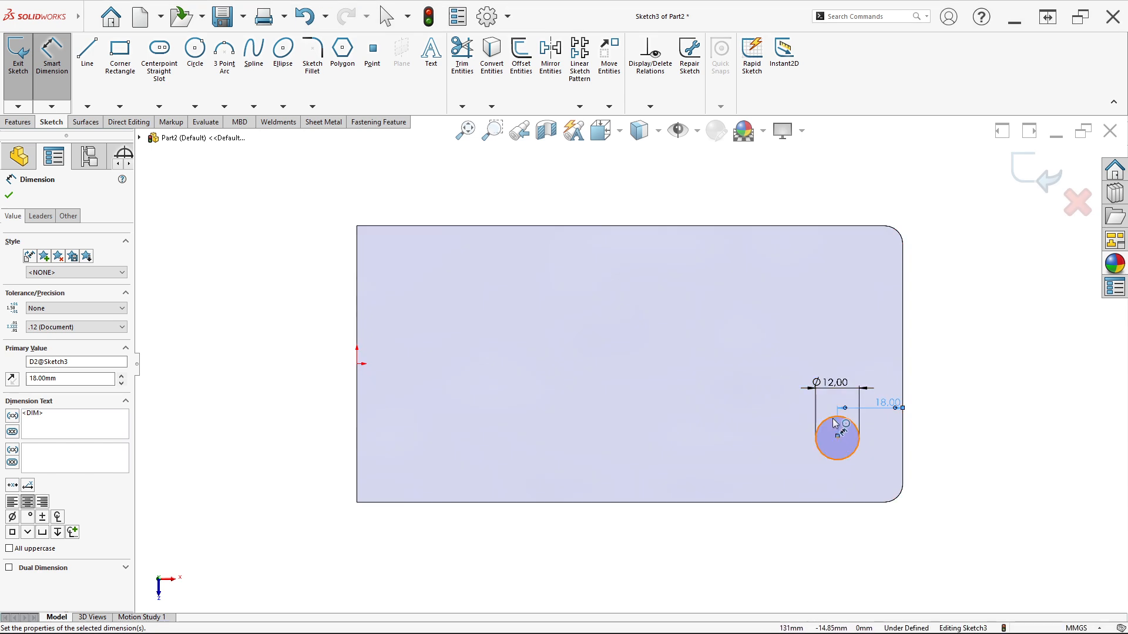
pyautogui.click(830, 422)
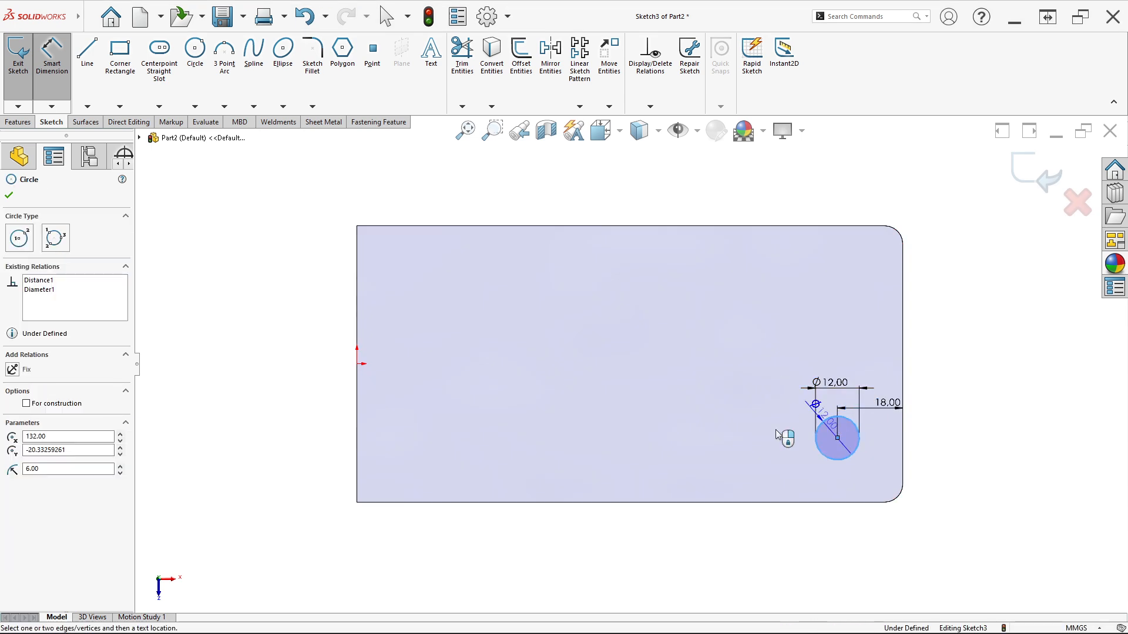
pyautogui.click(357, 364)
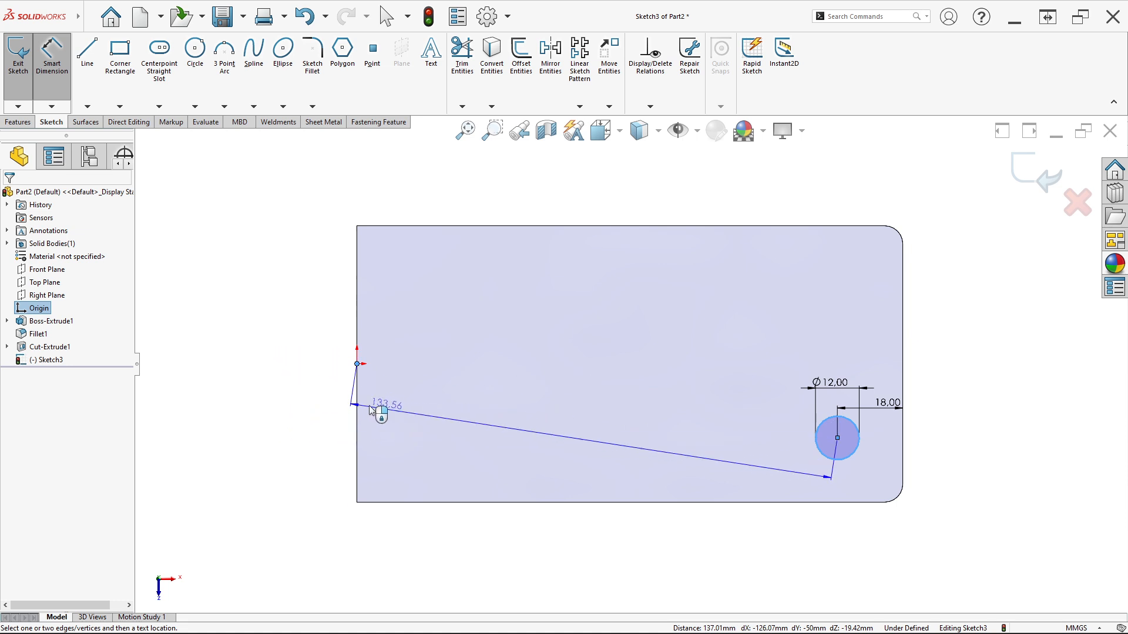
pyautogui.click(322, 409)
pyautogui.write('19')
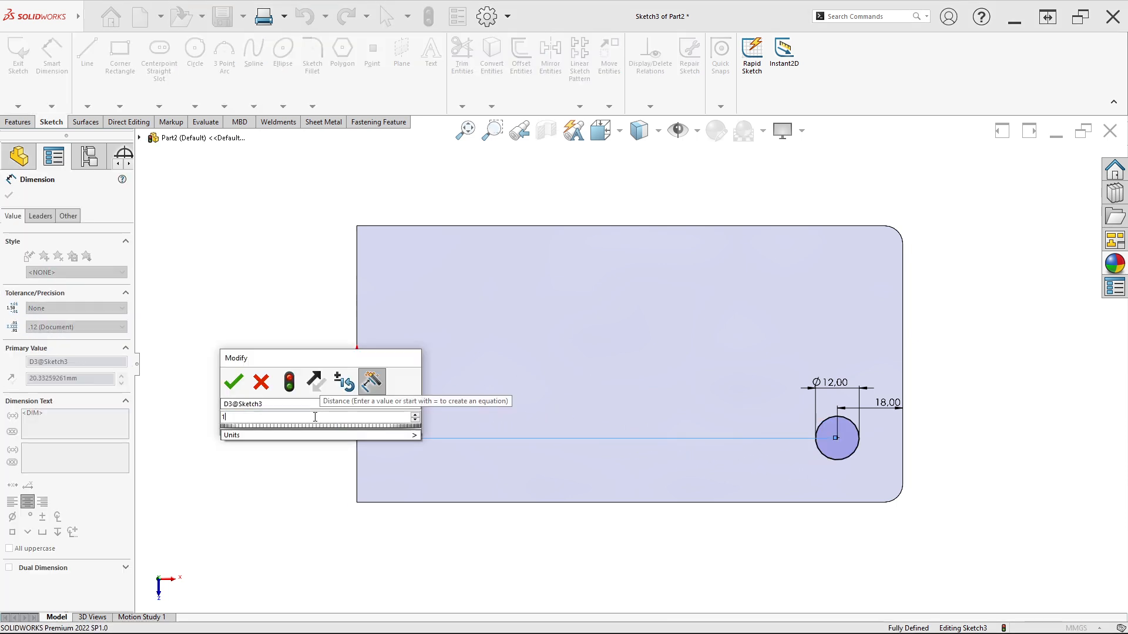
pyautogui.press('Return')
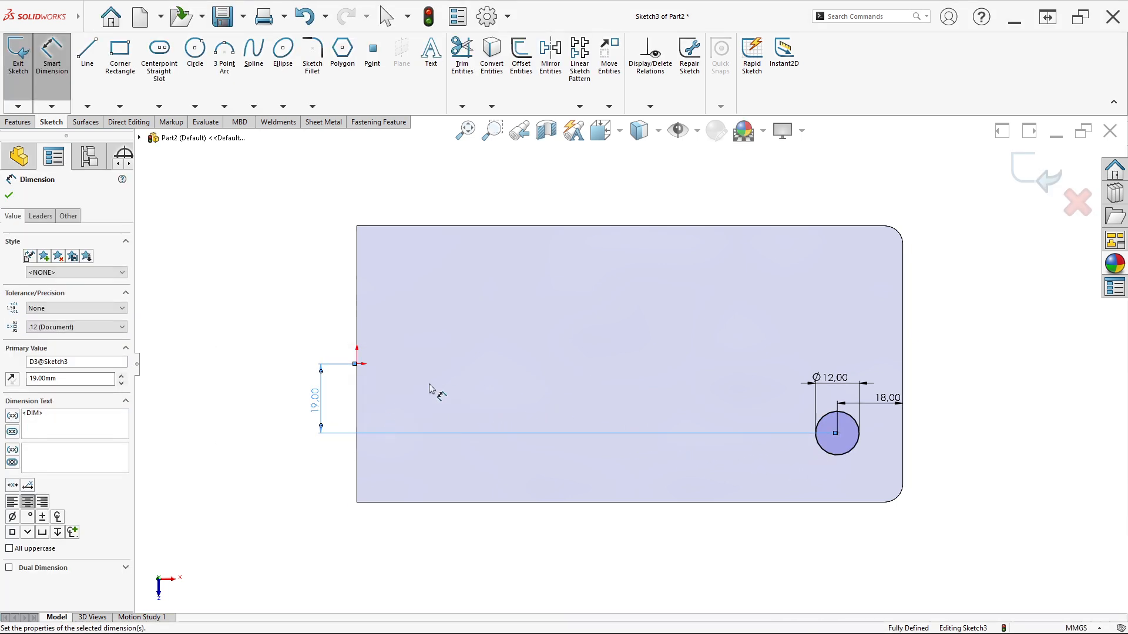
# - Mirror the circle on the plate's upper face about the Front Plane to create the second hole profile
pyautogui.hotkey('alt', 'Tab')
pyautogui.hotkey('alt', 'Tab')
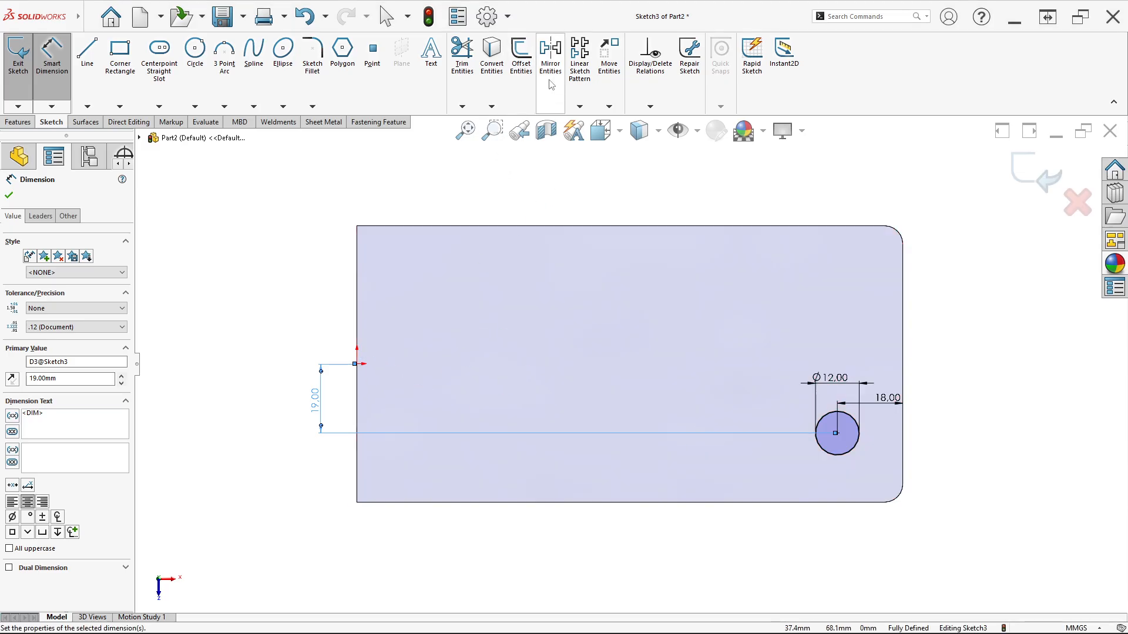
pyautogui.click(551, 52)
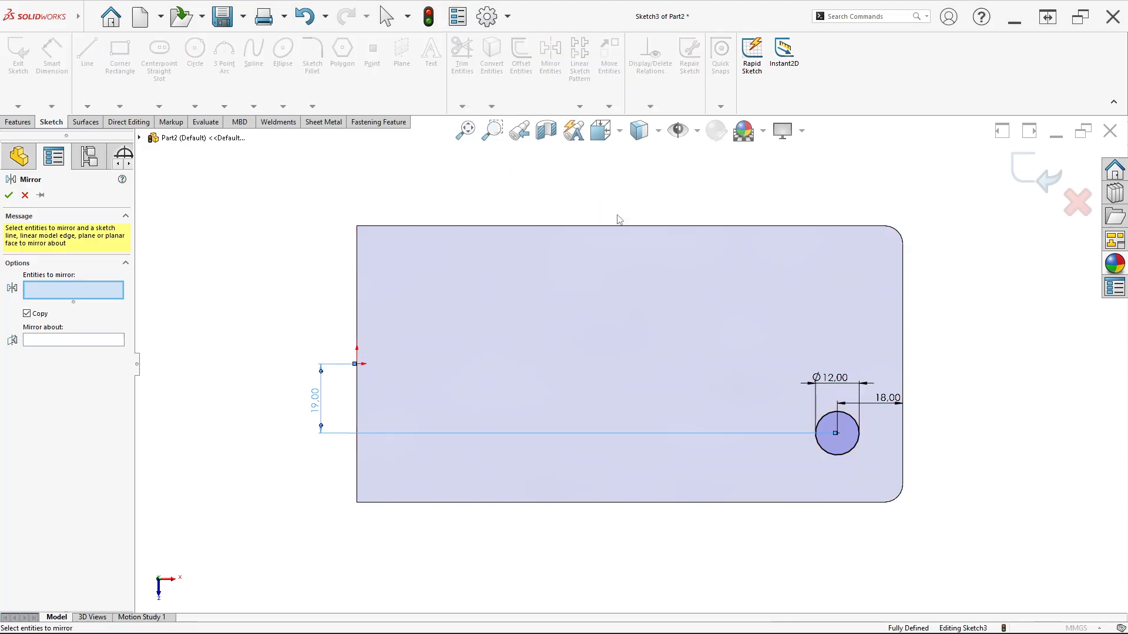
pyautogui.click(826, 418)
pyautogui.click(97, 344)
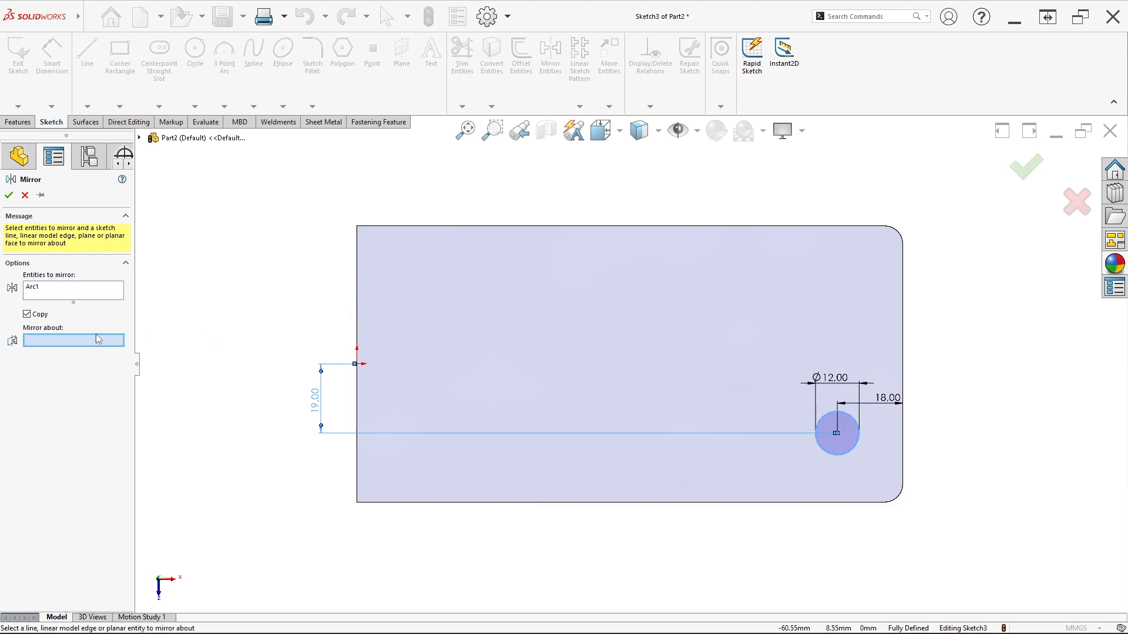
pyautogui.click(138, 138)
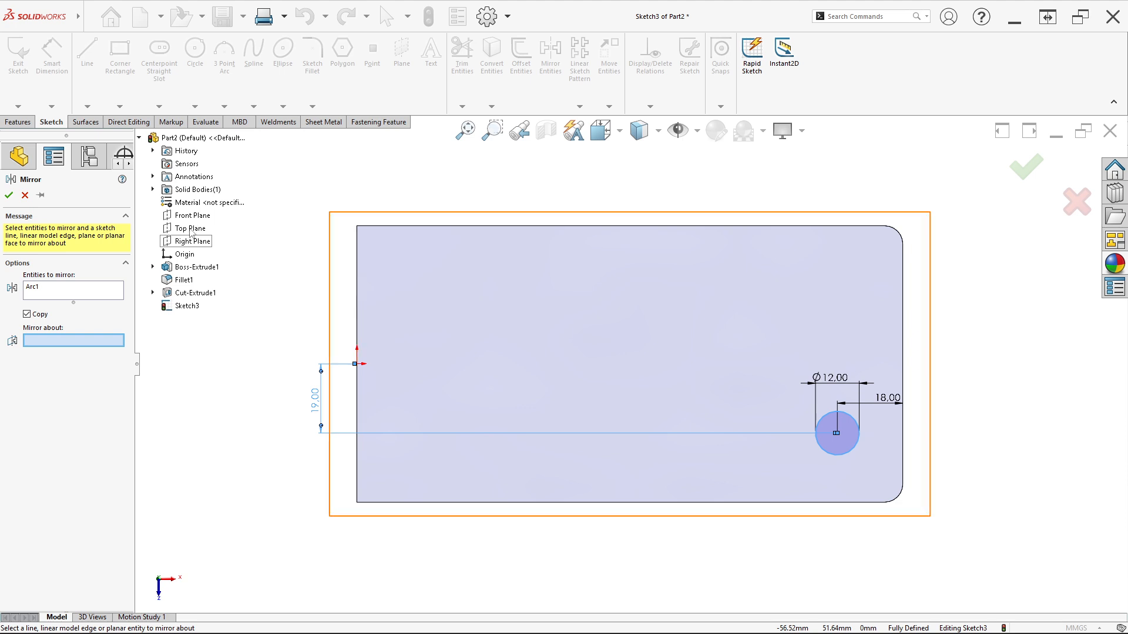
pyautogui.click(188, 217)
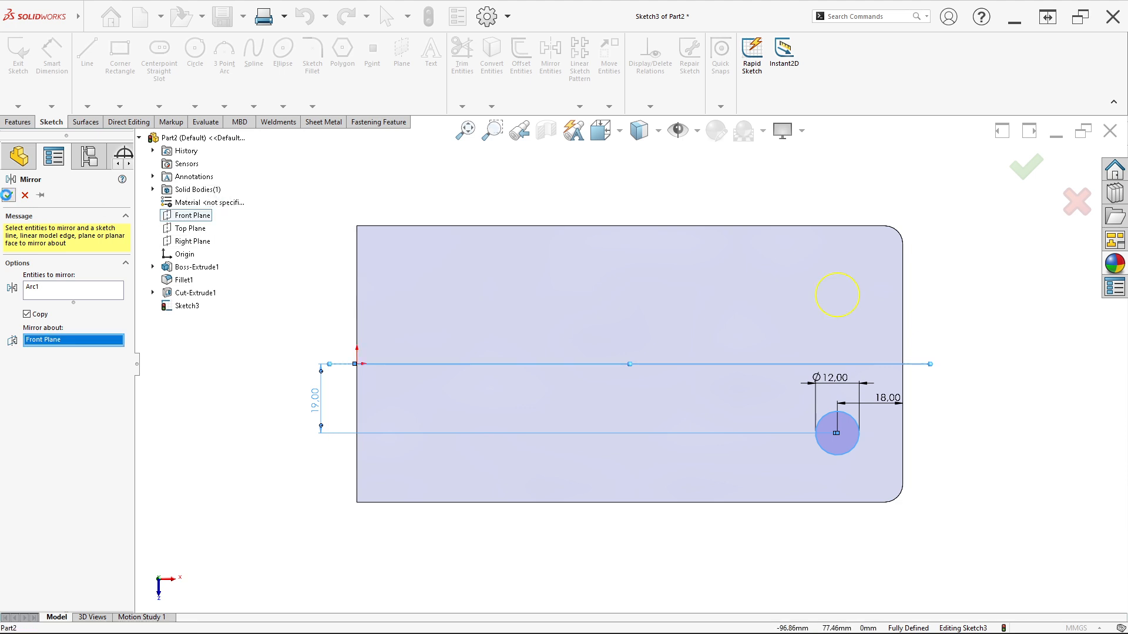
pyautogui.click(9, 196)
# - Check the center-to-center spacing of the two circles on the plate's upper face without placing a dimension
pyautogui.click(52, 56)
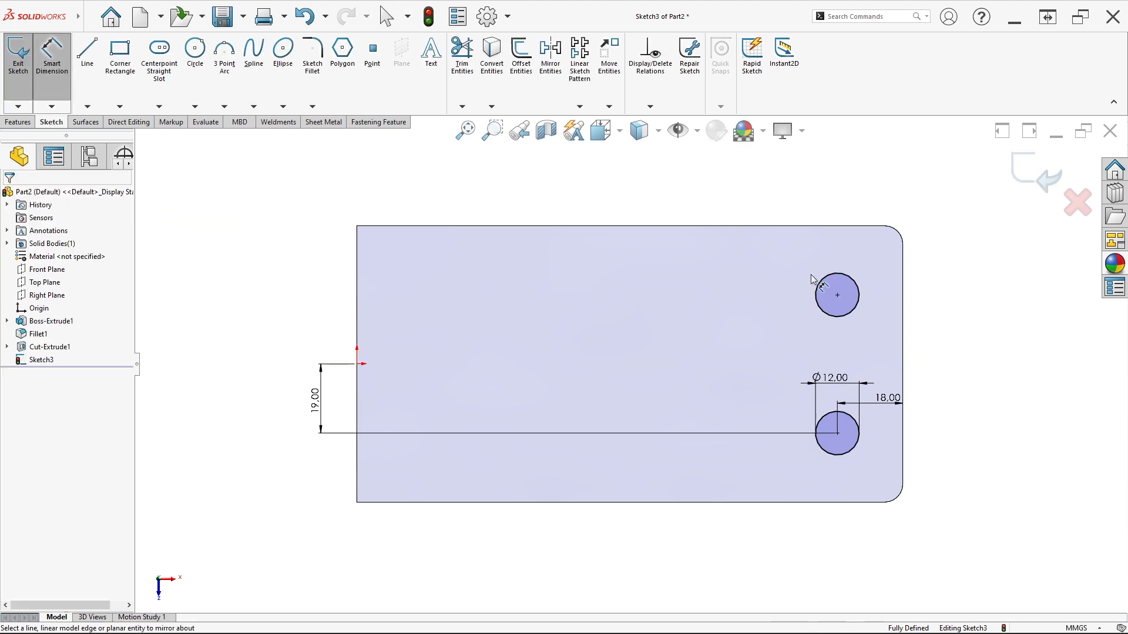
pyautogui.click(837, 295)
pyautogui.click(837, 433)
pyautogui.press('Escape')
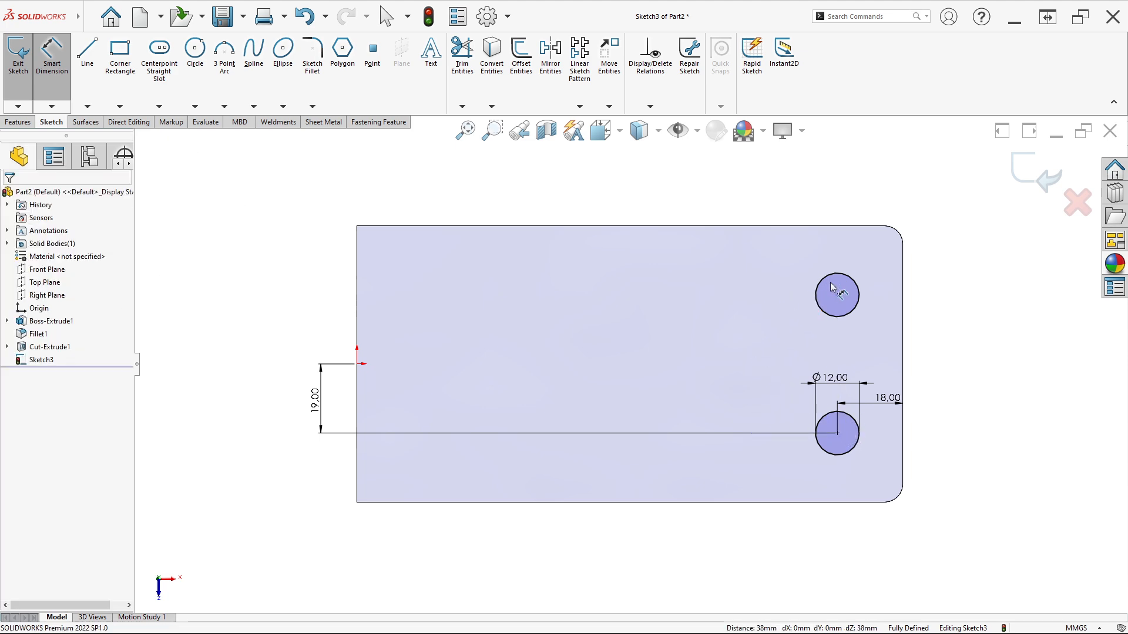
# - Cut both circles through the long plate with an Extruded Cut set to Through All and return to an isometric view
pyautogui.click(30, 123)
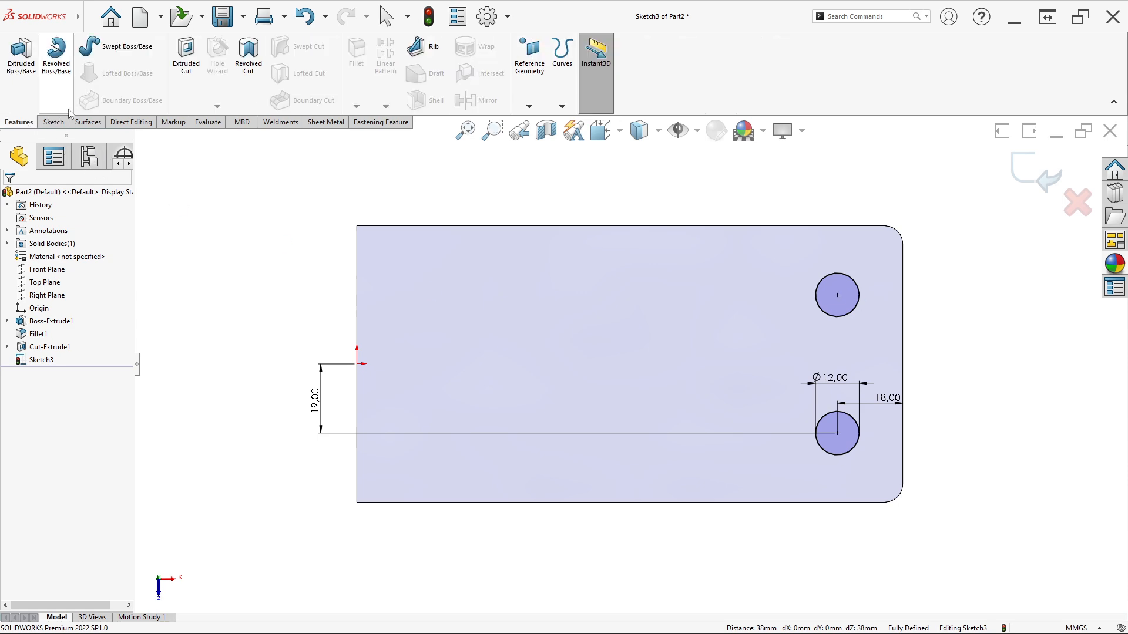
pyautogui.click(186, 56)
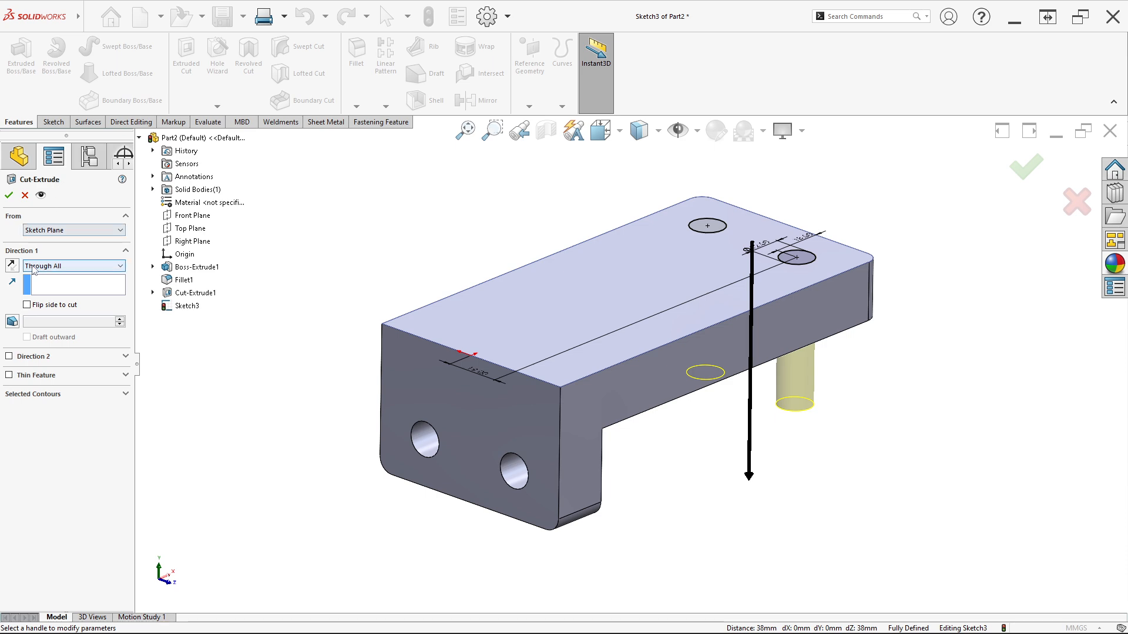
pyautogui.click(9, 195)
pyautogui.moveTo(592, 280); pyautogui.dragTo(642, 259, button='middle')
pyautogui.press('space')
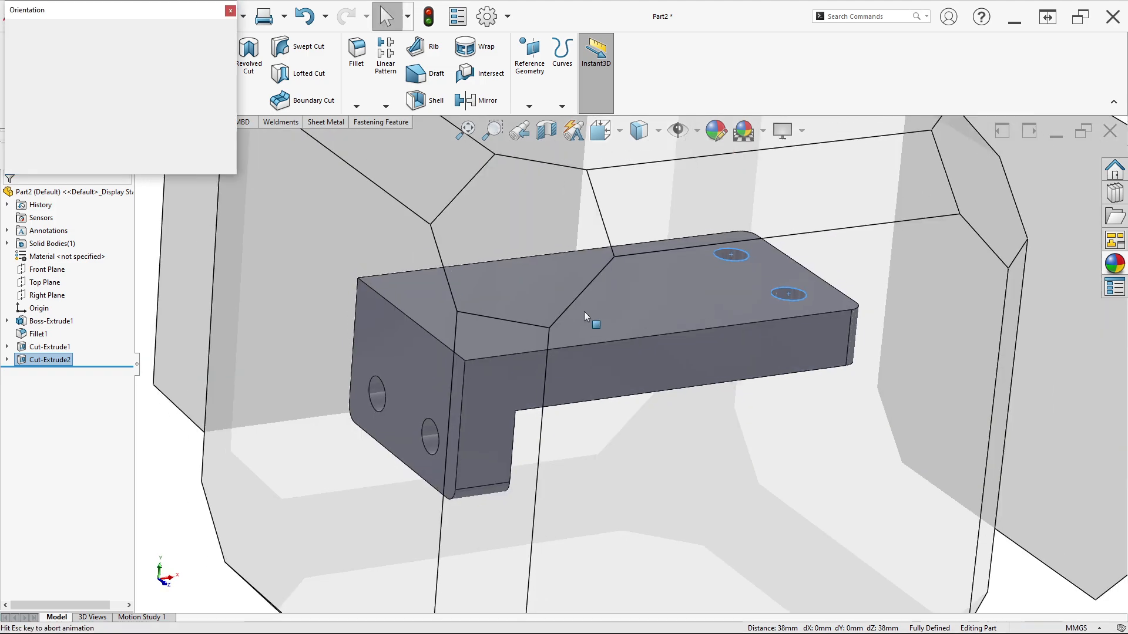
pyautogui.click(459, 367)
# - Create a reference plane through the upper face's edge above the hole-bearing leg, angled 30° to that face with the offset flipped upward
pyautogui.hotkey('alt', 'Tab')
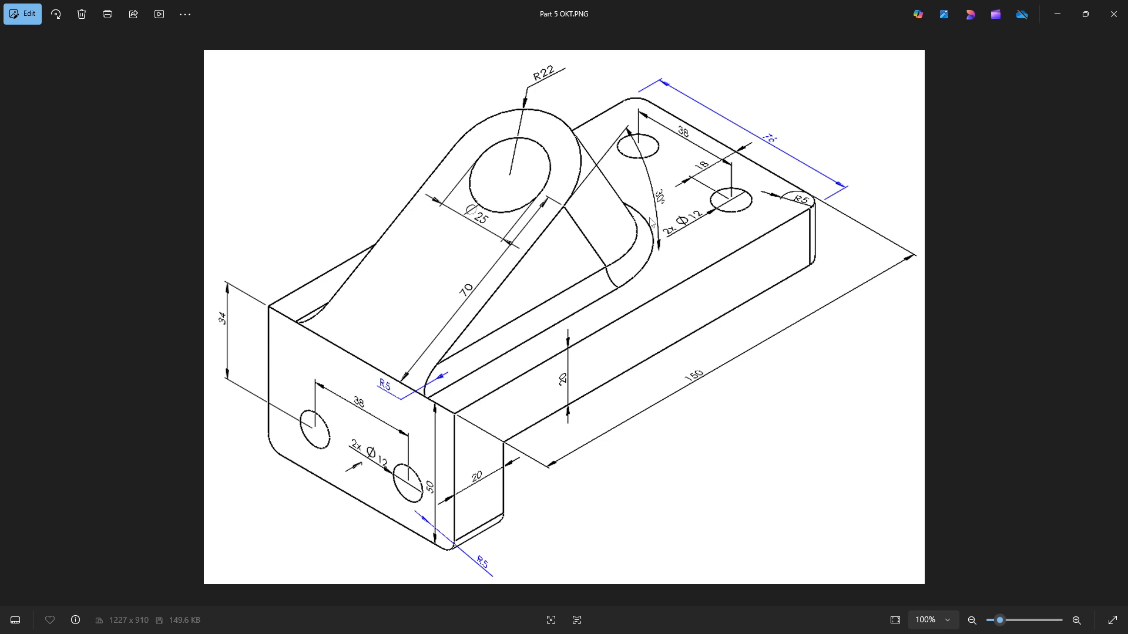
pyautogui.hotkey('alt', 'Tab')
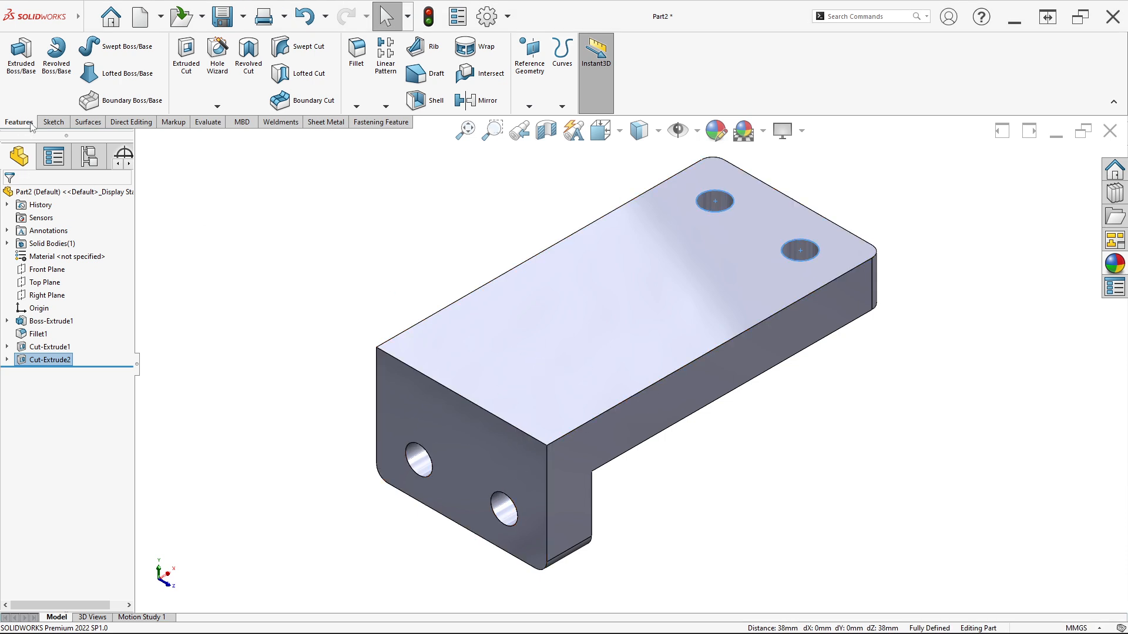
pyautogui.click(538, 96)
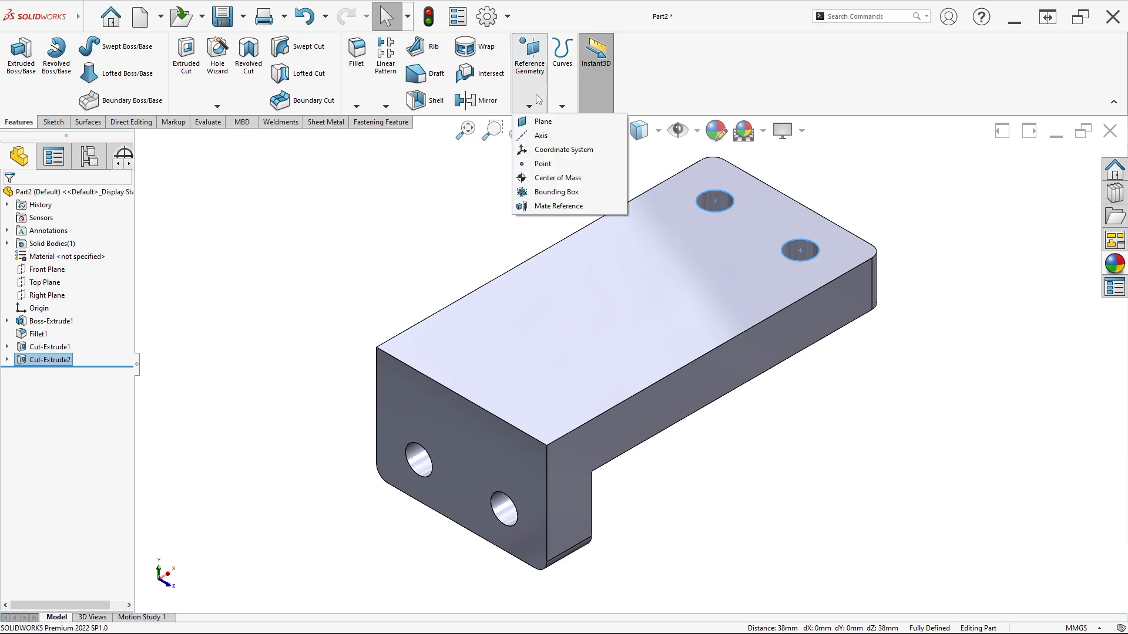
pyautogui.click(543, 122)
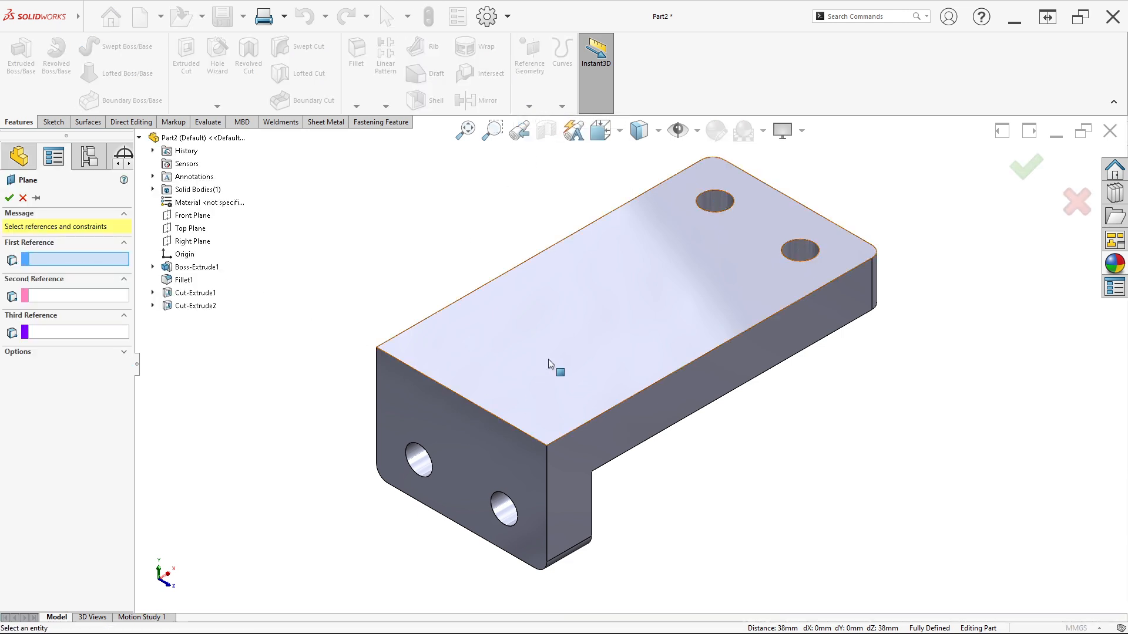
pyautogui.click(526, 364)
pyautogui.click(43, 430)
pyautogui.scroll(-2, 480, 408)
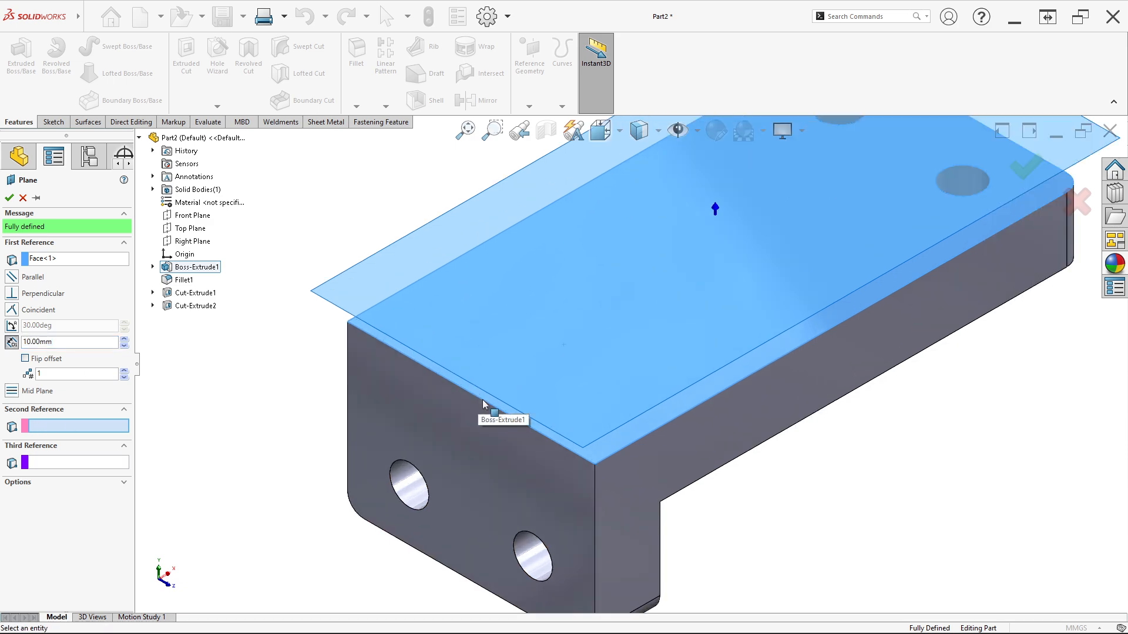
pyautogui.click(482, 402)
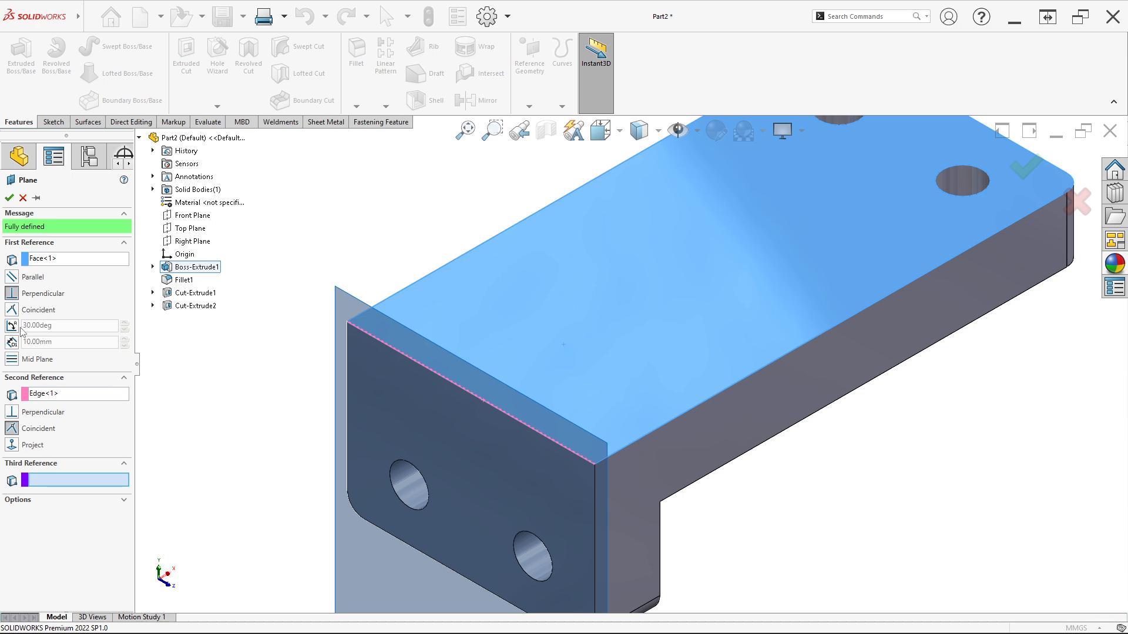
pyautogui.click(12, 327)
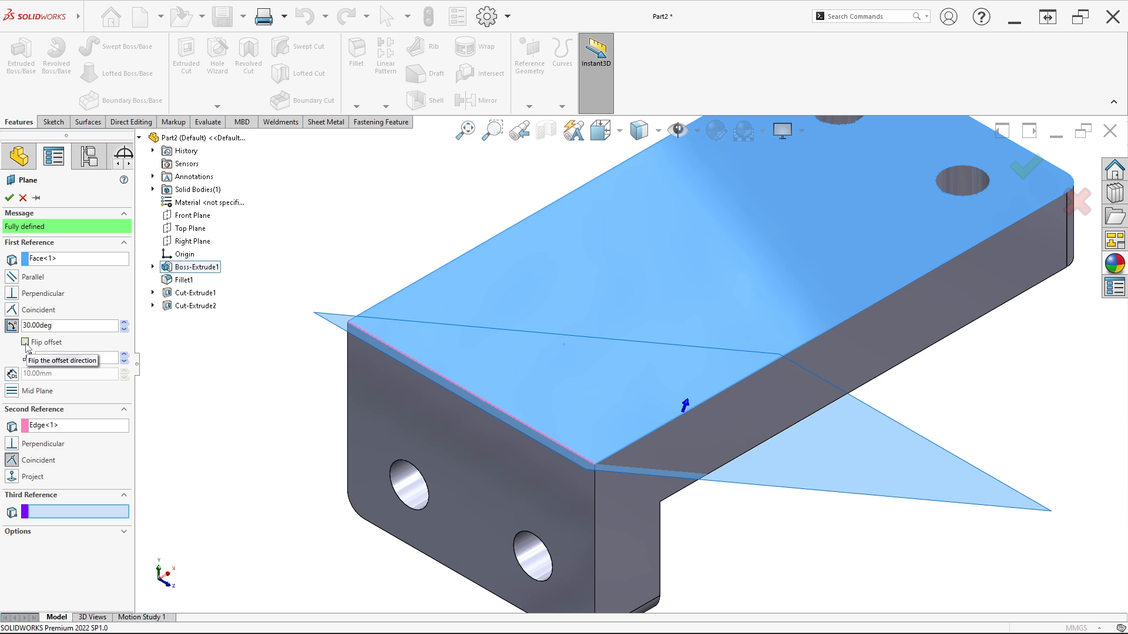
pyautogui.click(26, 343)
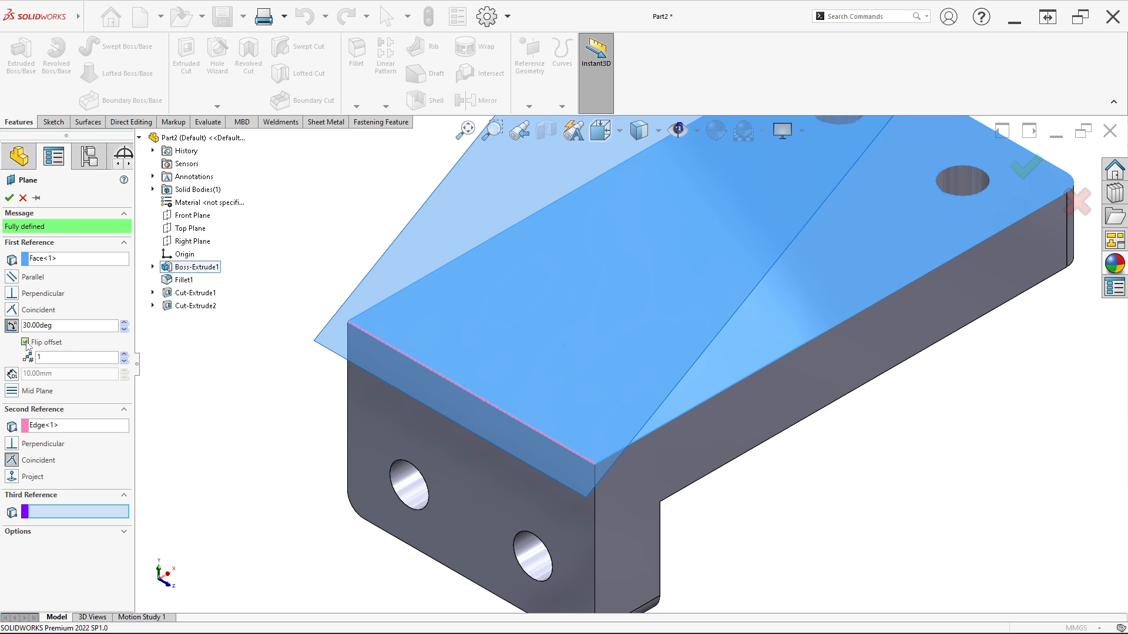
pyautogui.click(9, 198)
# - Start a sketch on the new angled plane
pyautogui.moveTo(264, 314)
pyautogui.mouseDown(button='middle')
pyautogui.moveTo(209, 330)
pyautogui.moveTo(281, 327)
pyautogui.mouseUp(button='middle')
pyautogui.scroll(3, 281, 326)
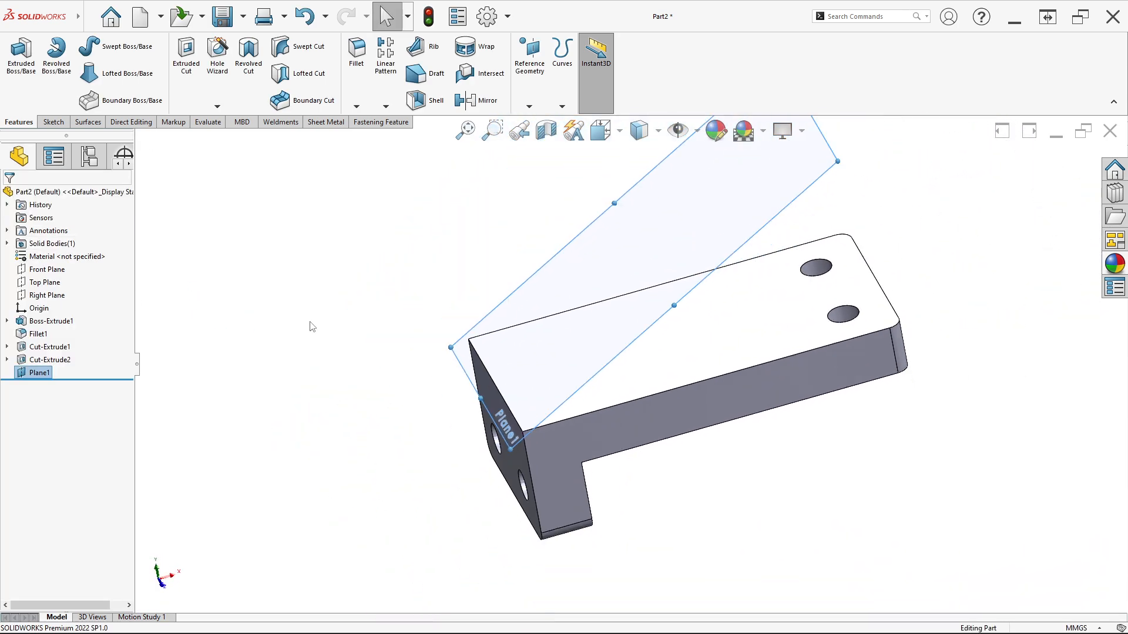
pyautogui.scroll(-3, 629, 346)
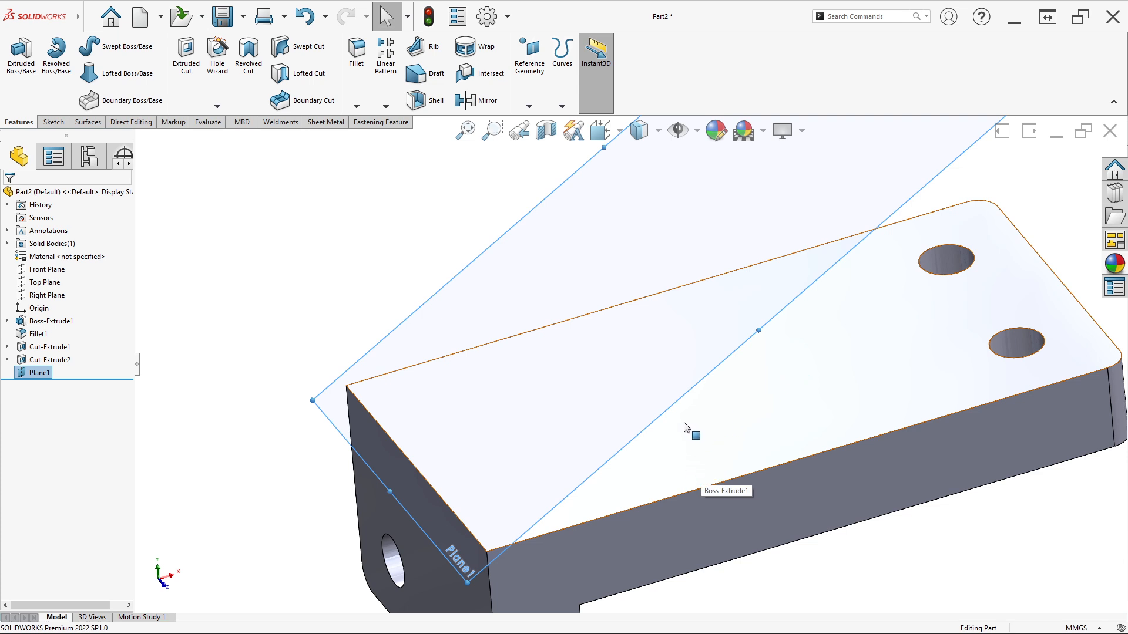
pyautogui.scroll(5, 683, 428)
pyautogui.moveTo(625, 416); pyautogui.dragTo(619, 404, button='middle')
pyautogui.scroll(-1, 620, 402)
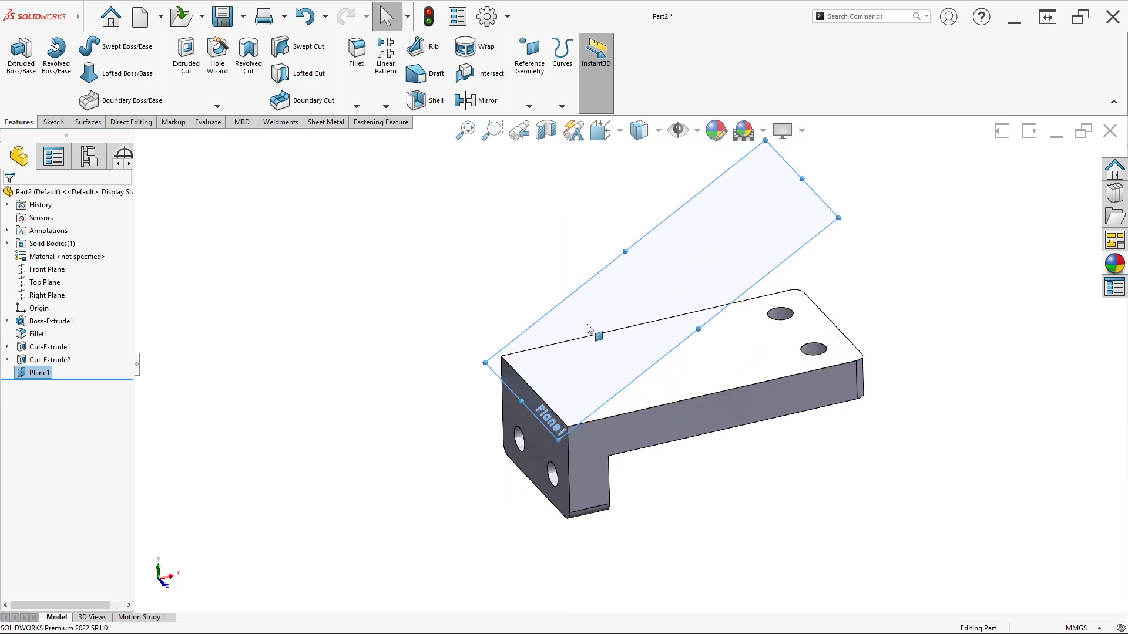
pyautogui.rightClick(616, 294)
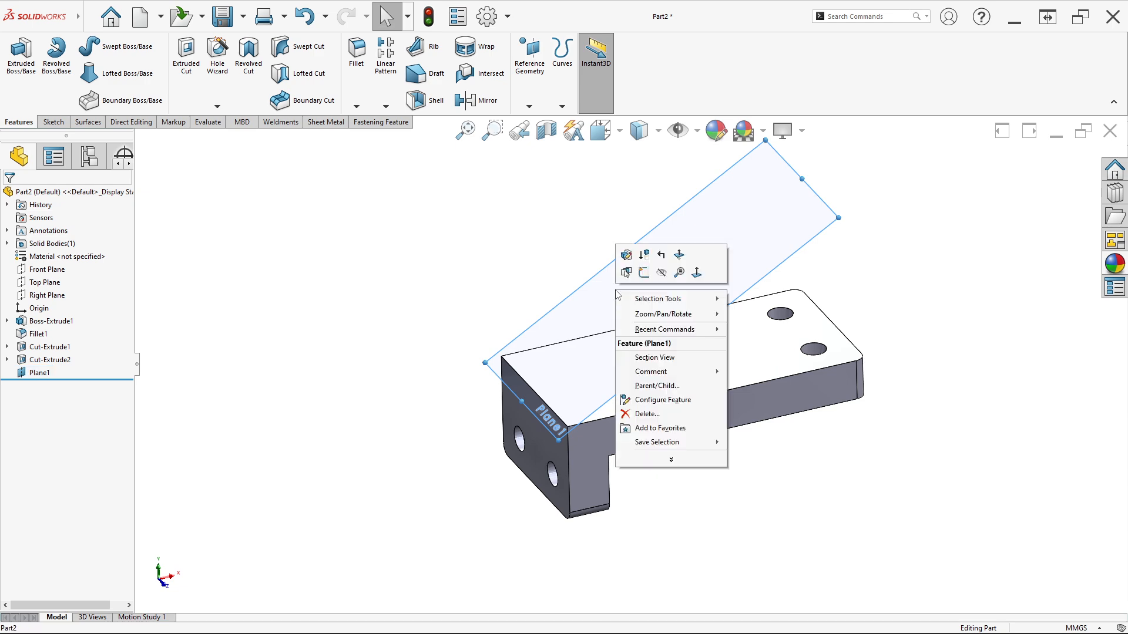
pyautogui.click(633, 266)
pyautogui.scroll(-2, 626, 264)
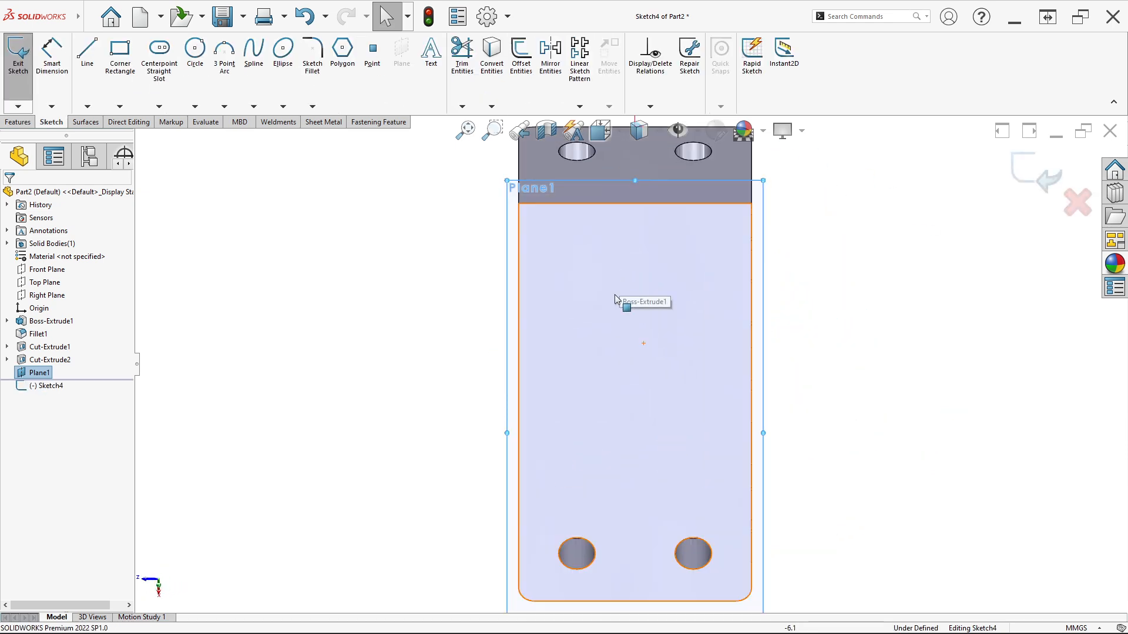
# - Sketch a corner rectangle about 34 mm wide and 58 mm long, starting on the plate edge that the angled plane passes through
pyautogui.click(118, 72)
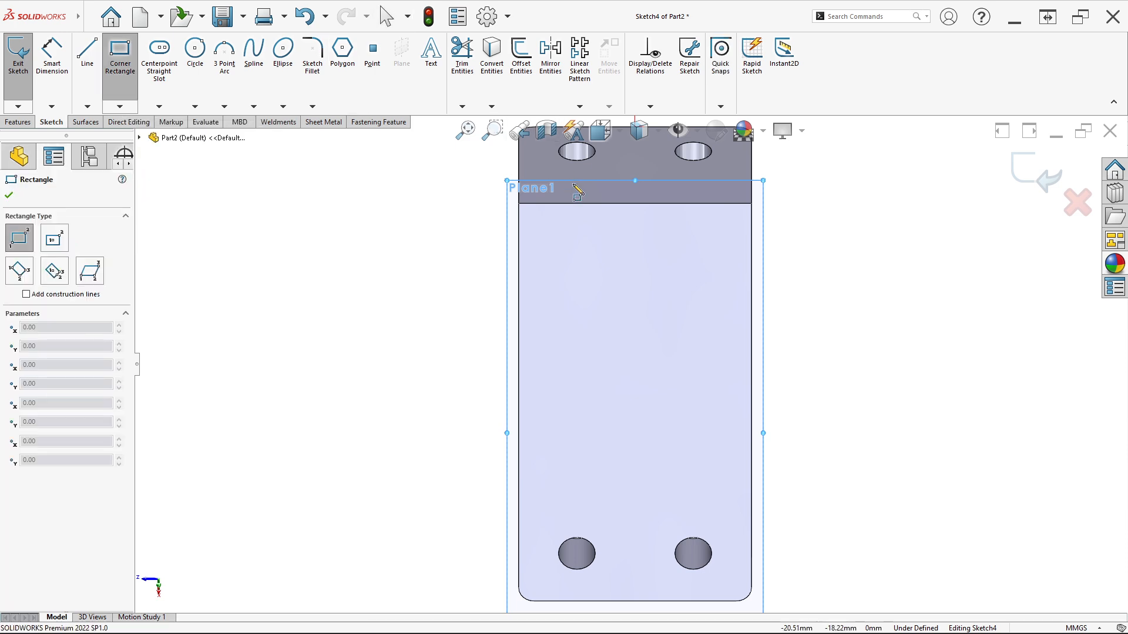
pyautogui.scroll(2, 629, 364)
pyautogui.scroll(-2, 610, 249)
pyautogui.click(600, 274)
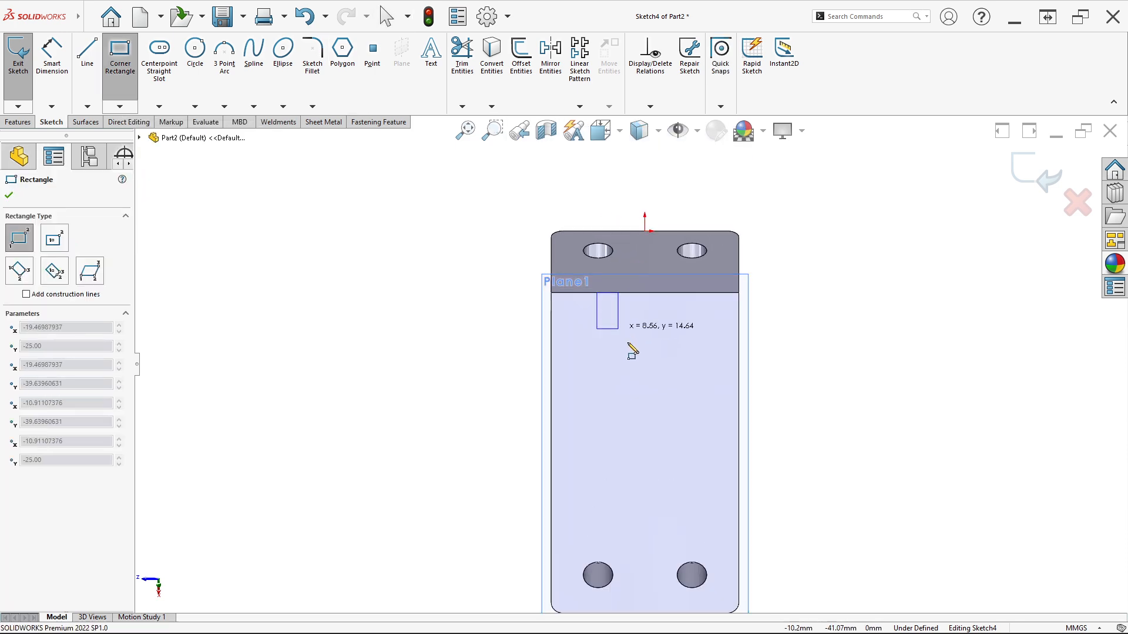
pyautogui.click(680, 437)
pyautogui.press('Escape')
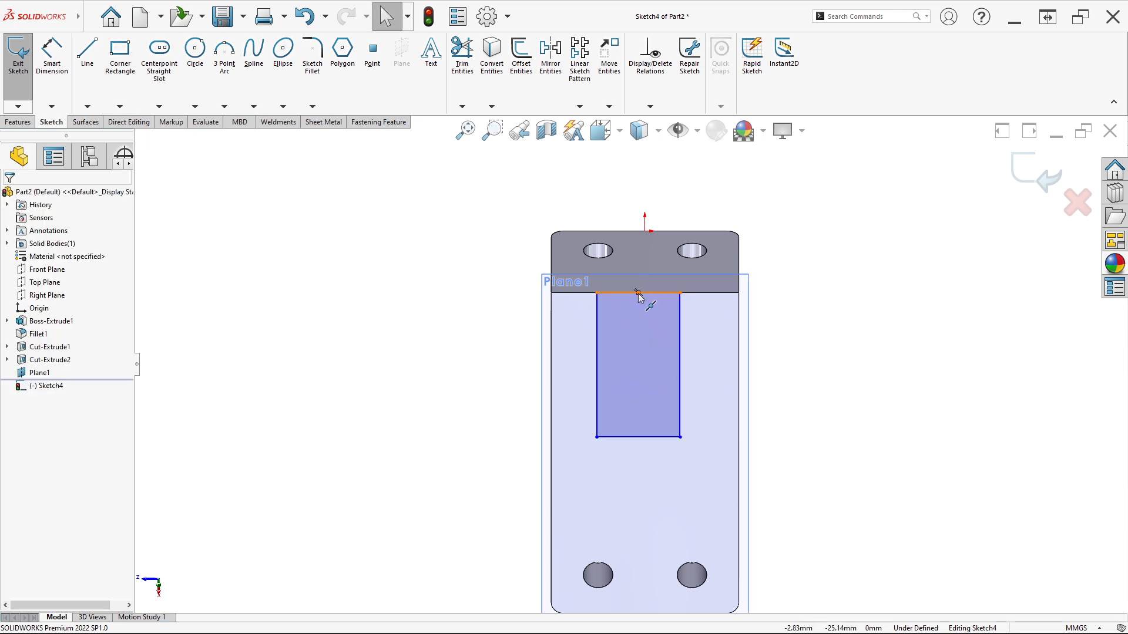
# - Add a Vertical relation between the midpoint of the rectangle's edge-side line and the origin to center the profile
pyautogui.click(639, 294)
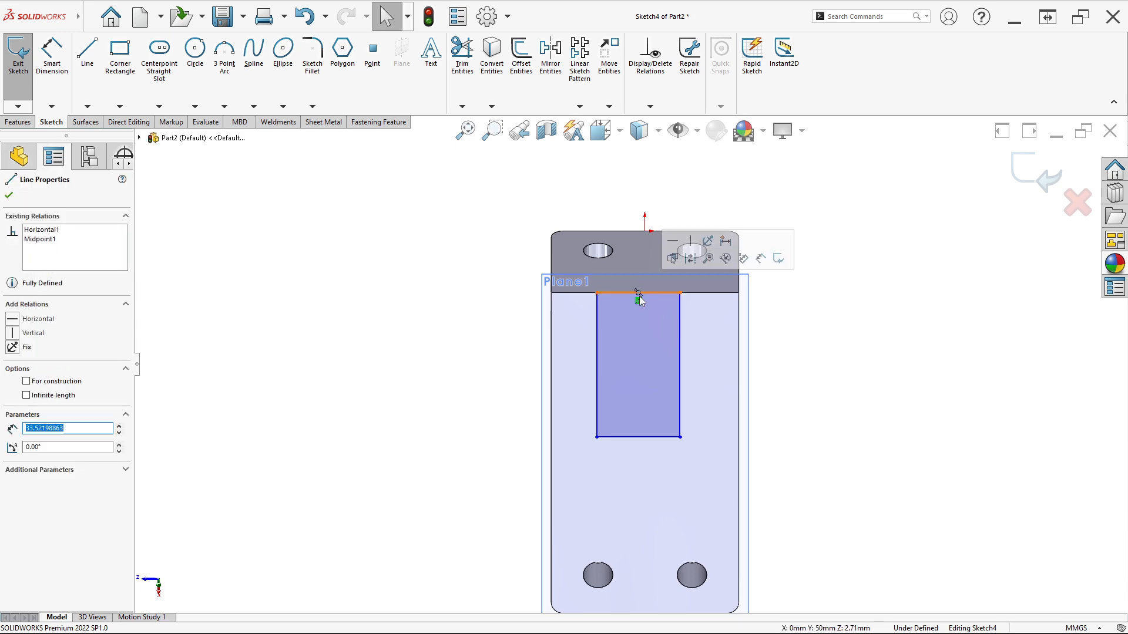
pyautogui.keyDown('ctrl'); pyautogui.click(645, 232); pyautogui.keyUp('ctrl')
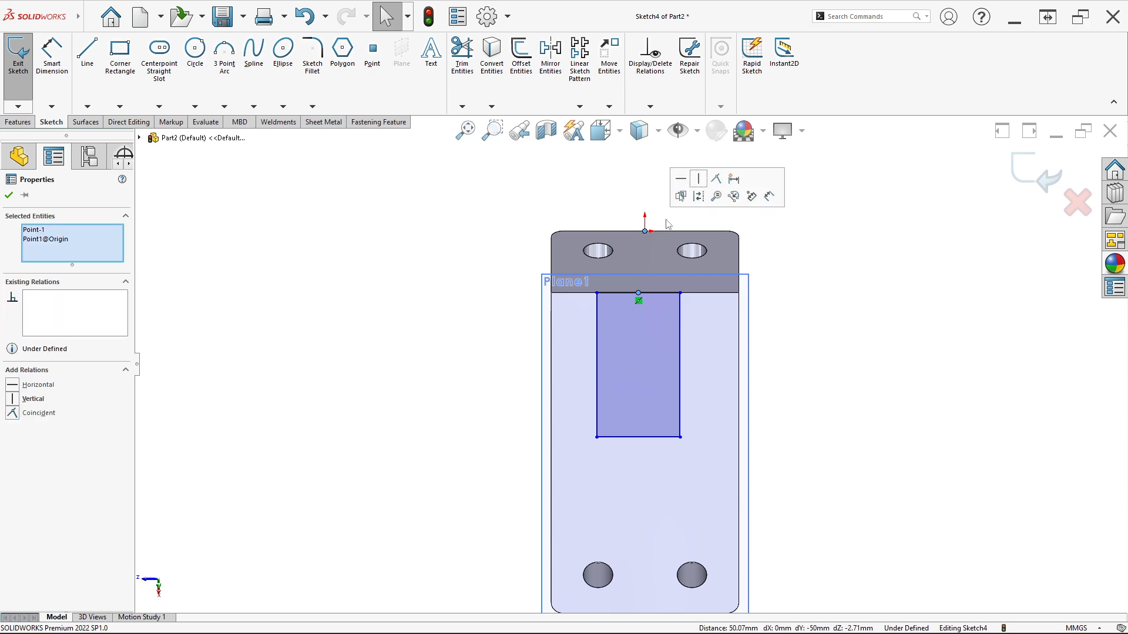
pyautogui.click(698, 183)
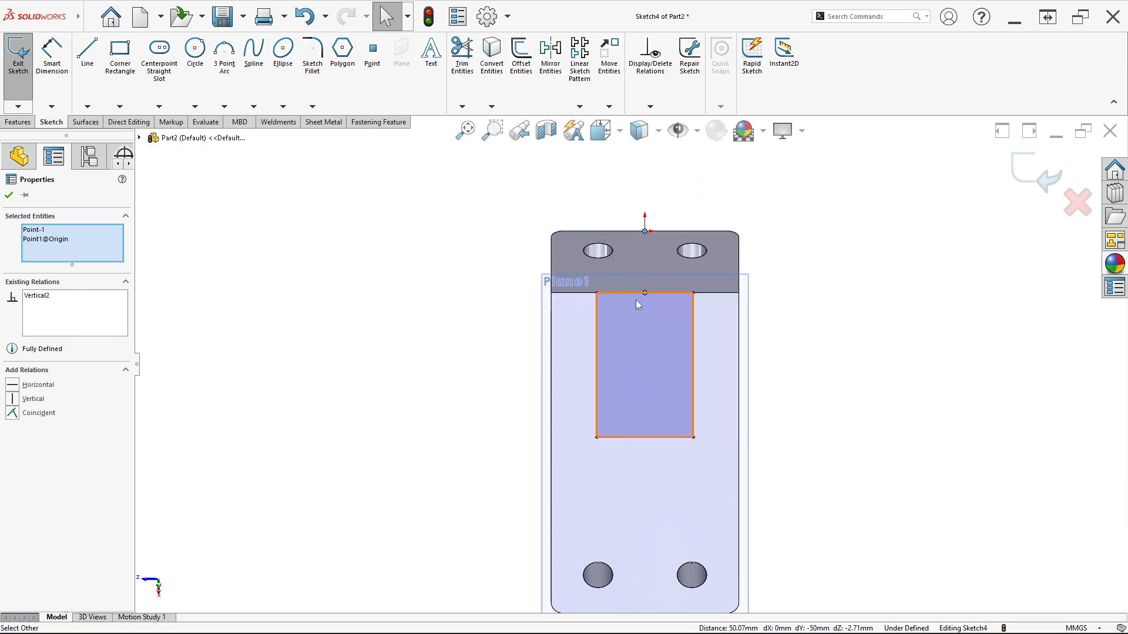
# - Dimension the rectangle's width at 44 mm, twice the R22 lug radius in the reference drawing
pyautogui.click(46, 80)
pyautogui.click(649, 294)
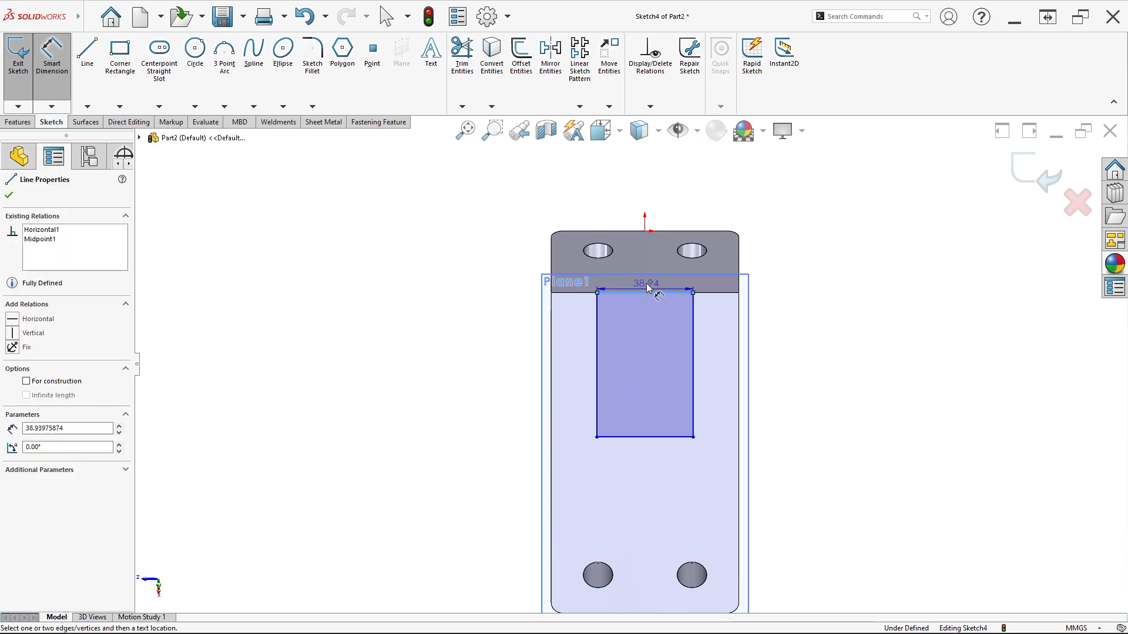
pyautogui.click(647, 260)
pyautogui.hotkey('alt', 'Tab')
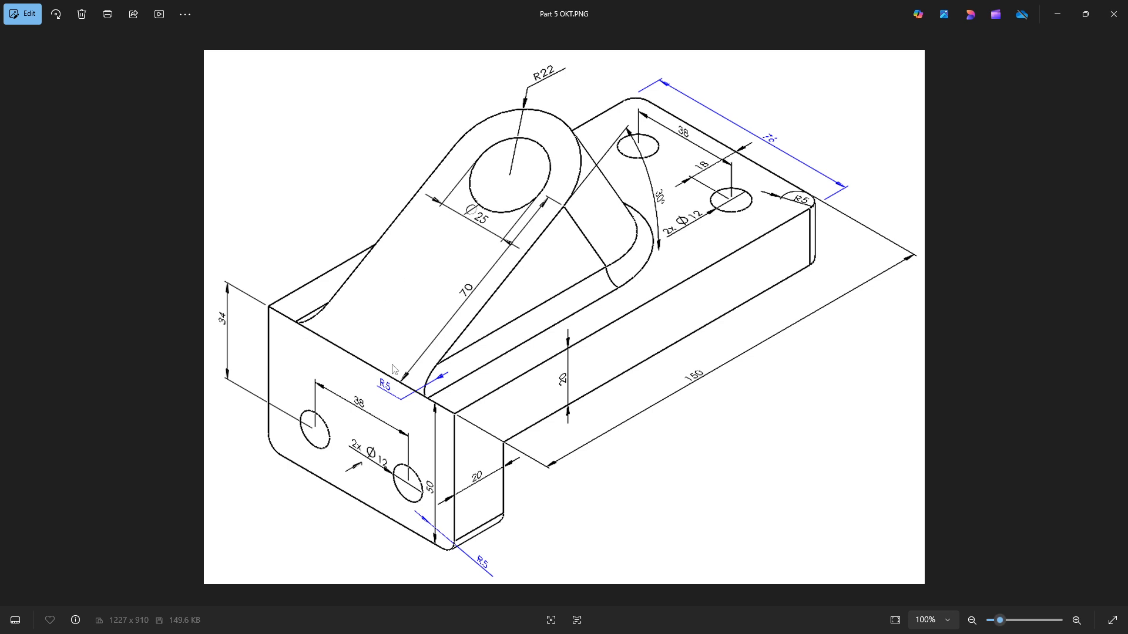
pyautogui.hotkey('alt', 'Tab')
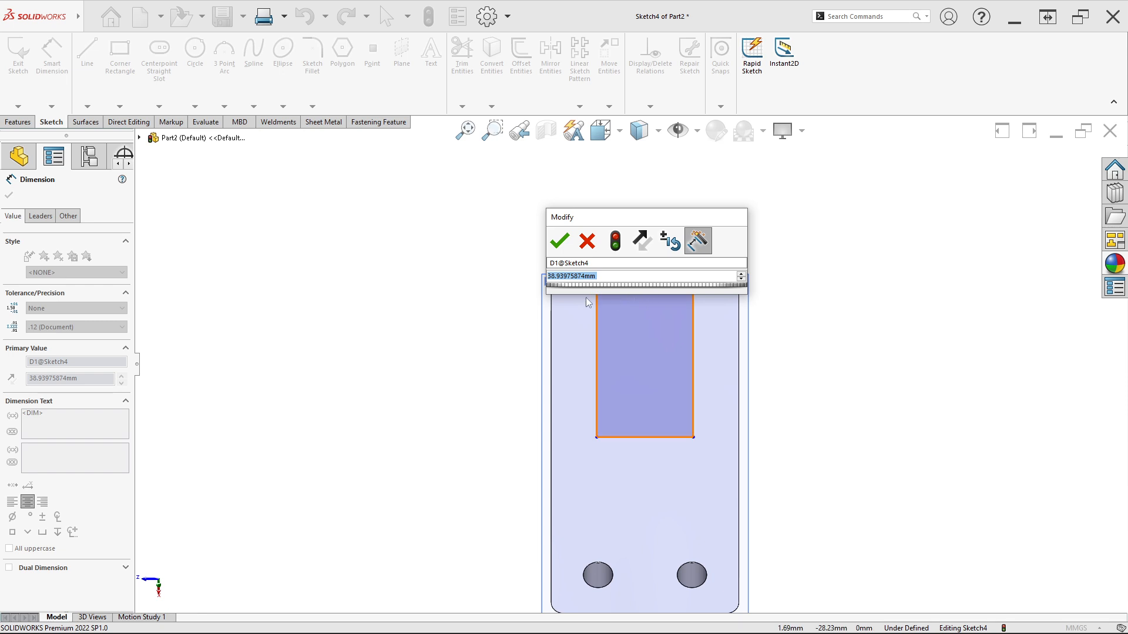
pyautogui.write('44')
pyautogui.press('Return')
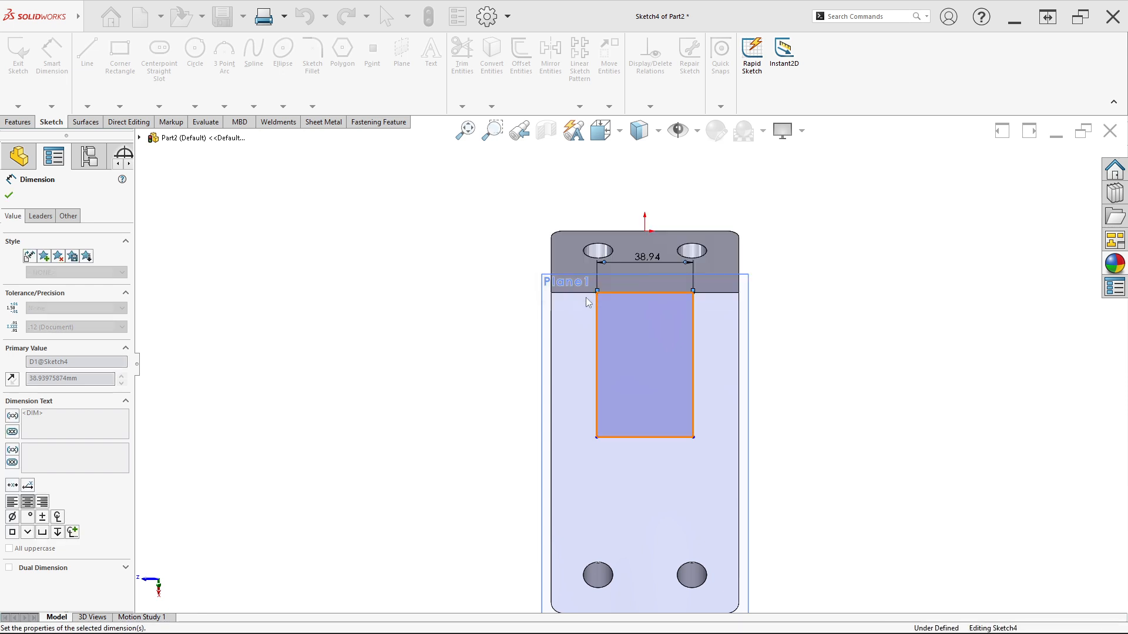
# - Dimension the rectangle's length at 70 mm per the reference drawing and tidy the position of the width dimension
pyautogui.hotkey('alt', 'Tab')
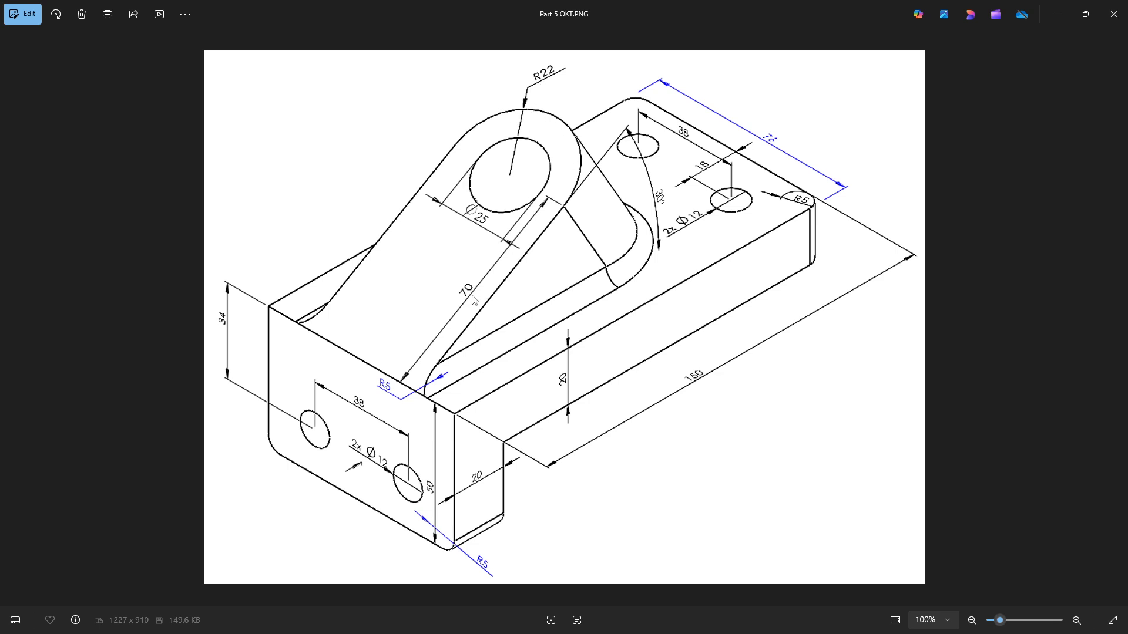
pyautogui.hotkey('alt', 'Tab')
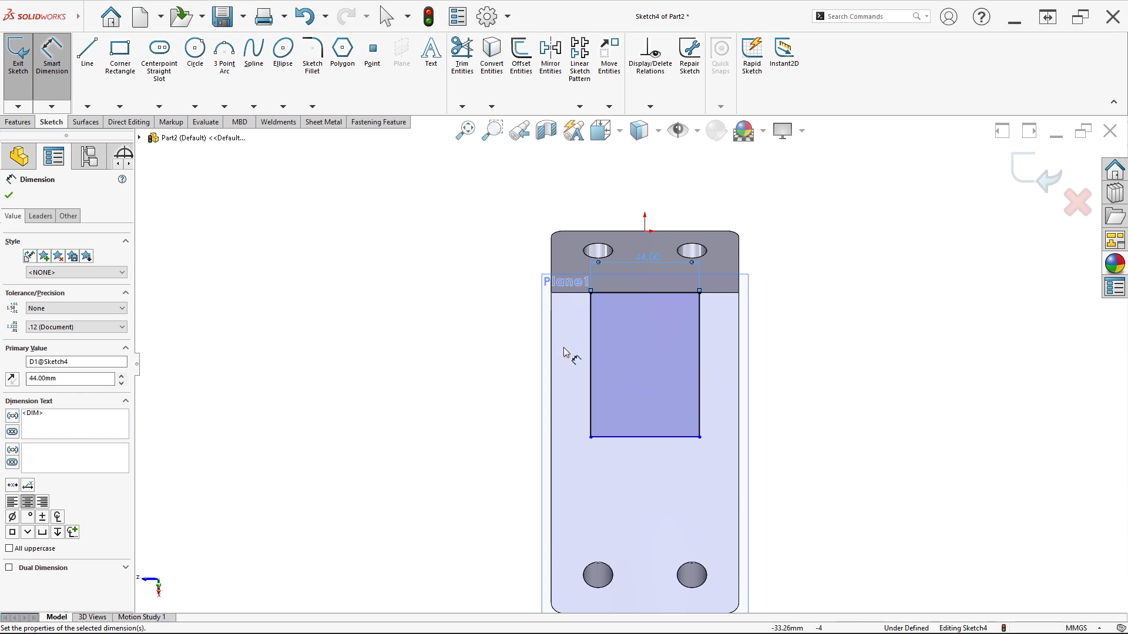
pyautogui.click(590, 356)
pyautogui.click(568, 355)
pyautogui.write('70')
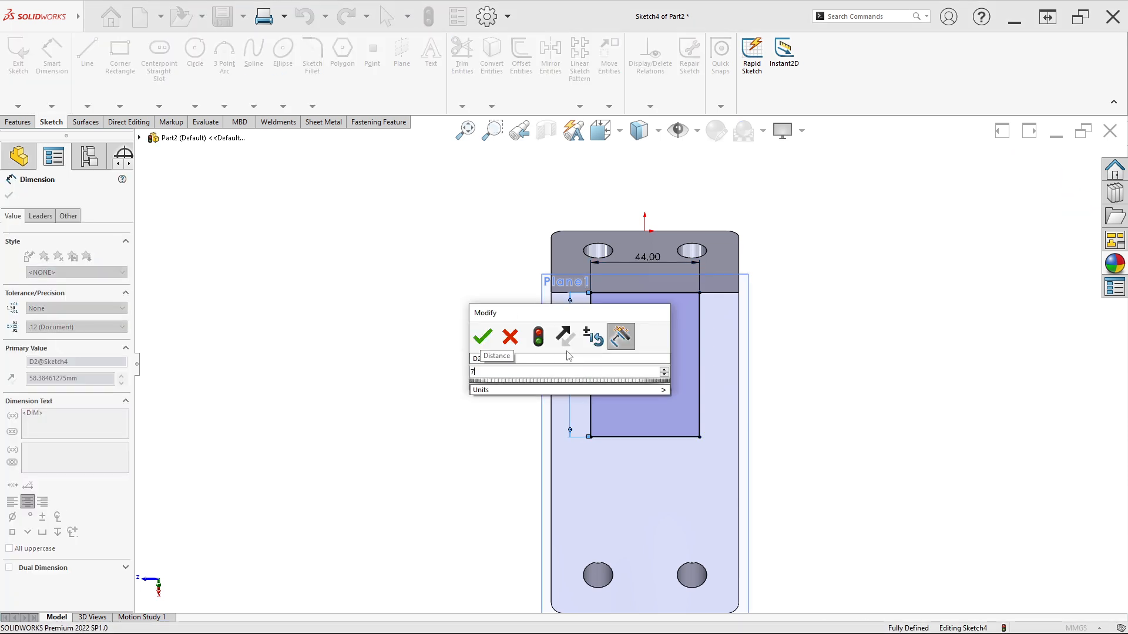
pyautogui.press('Return')
pyautogui.scroll(3, 657, 470)
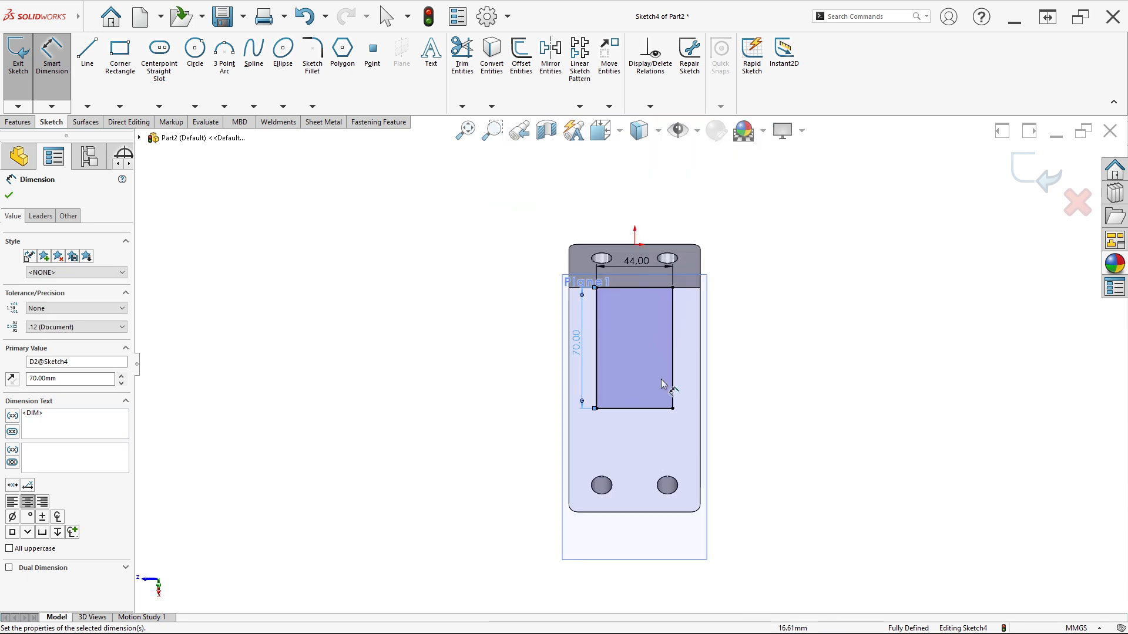
pyautogui.scroll(-3, 593, 494)
pyautogui.moveTo(624, 230)
pyautogui.mouseDown()
pyautogui.moveTo(627, 278)
pyautogui.moveTo(624, 224)
pyautogui.mouseUp()
pyautogui.click(481, 229)
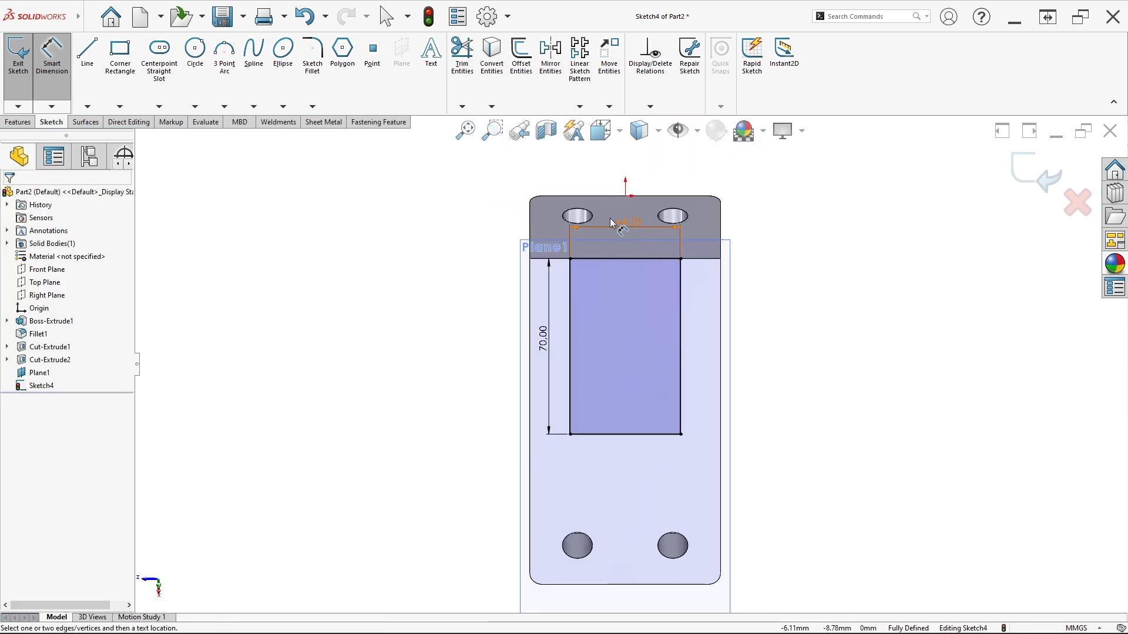
# - Check the lug radius in the reference drawing, then sketch a 3 Point Arc of about 22 mm radius across the rectangle's free end
pyautogui.hotkey('alt', 'Tab')
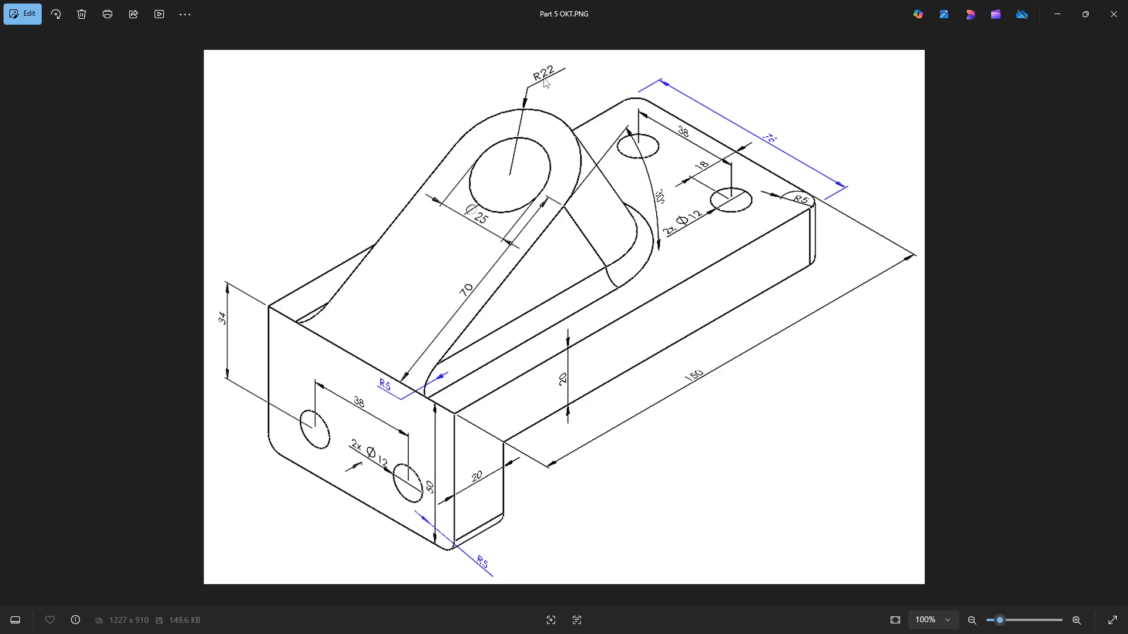
pyautogui.hotkey('alt', 'Tab')
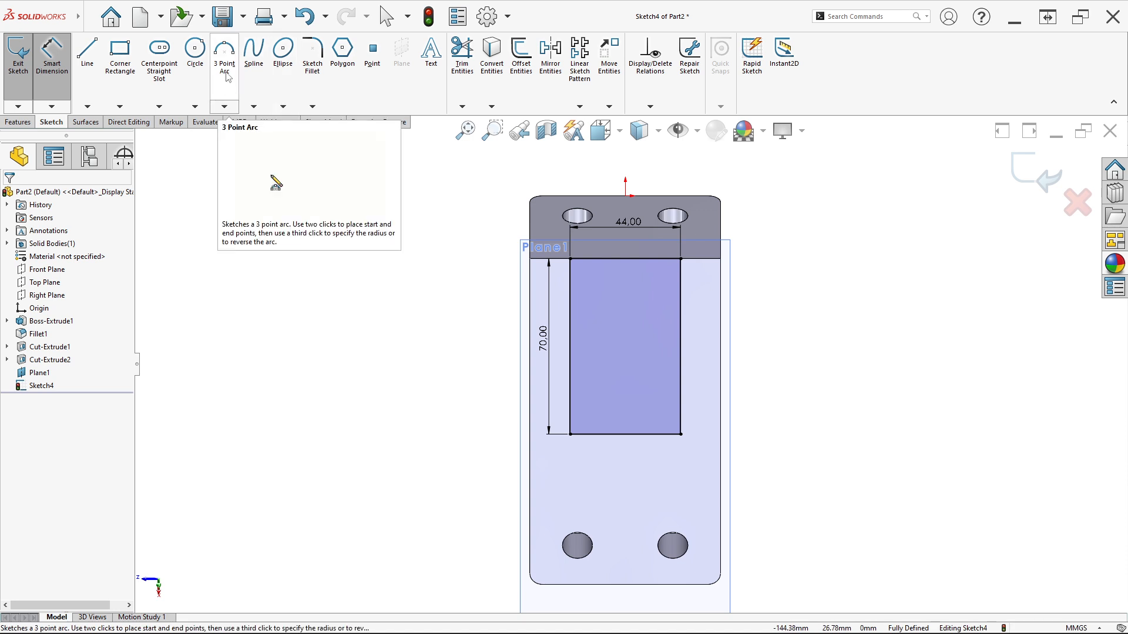
pyautogui.click(224, 58)
pyautogui.click(570, 435)
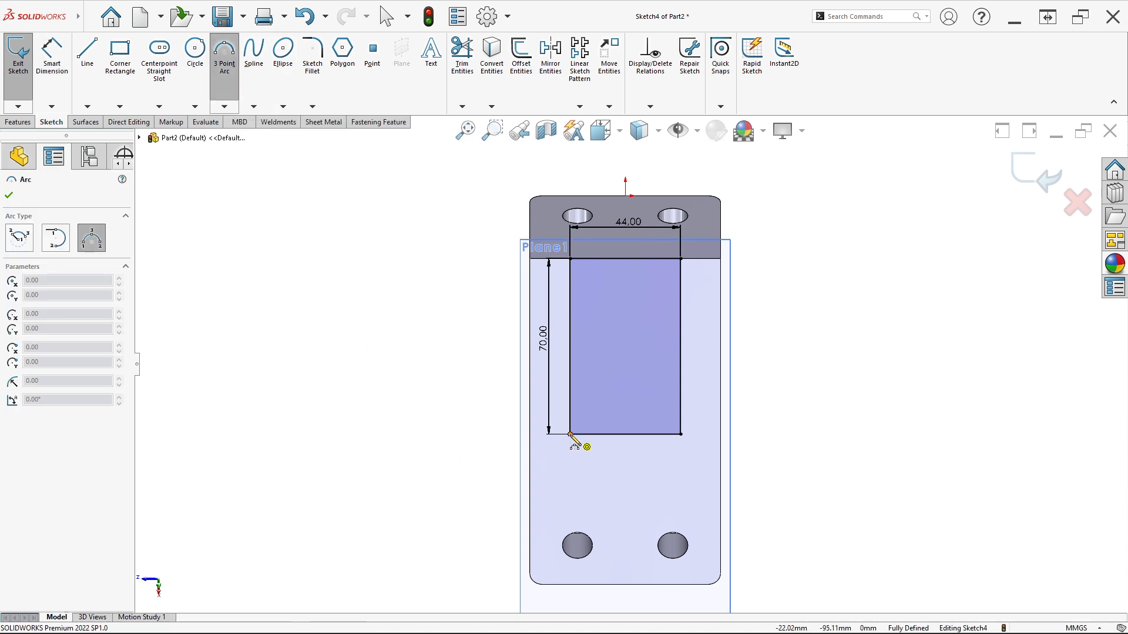
pyautogui.click(681, 435)
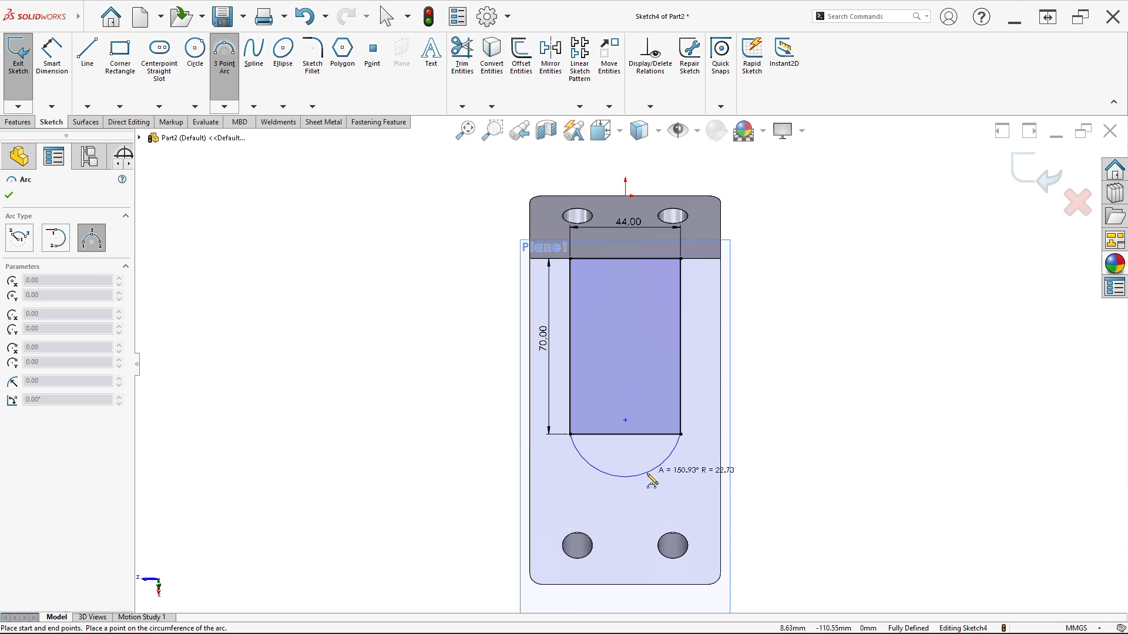
pyautogui.click(627, 484)
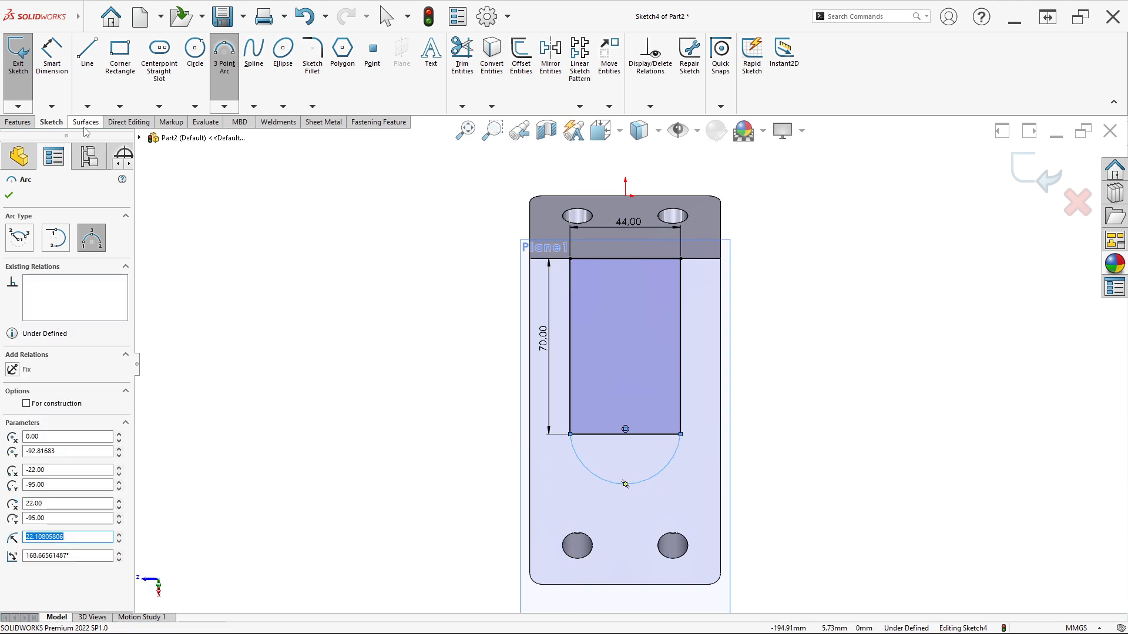
# - Dimension the end arc's radius at 22 mm
pyautogui.click(64, 94)
pyautogui.click(594, 475)
pyautogui.click(569, 484)
pyautogui.write('22')
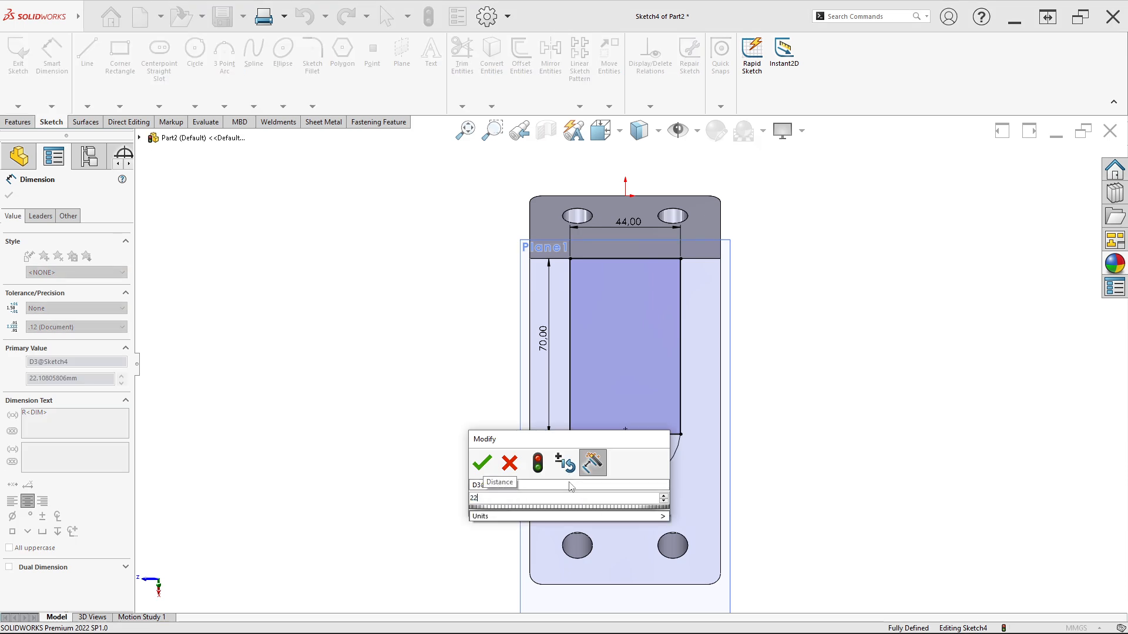
pyautogui.press('Return')
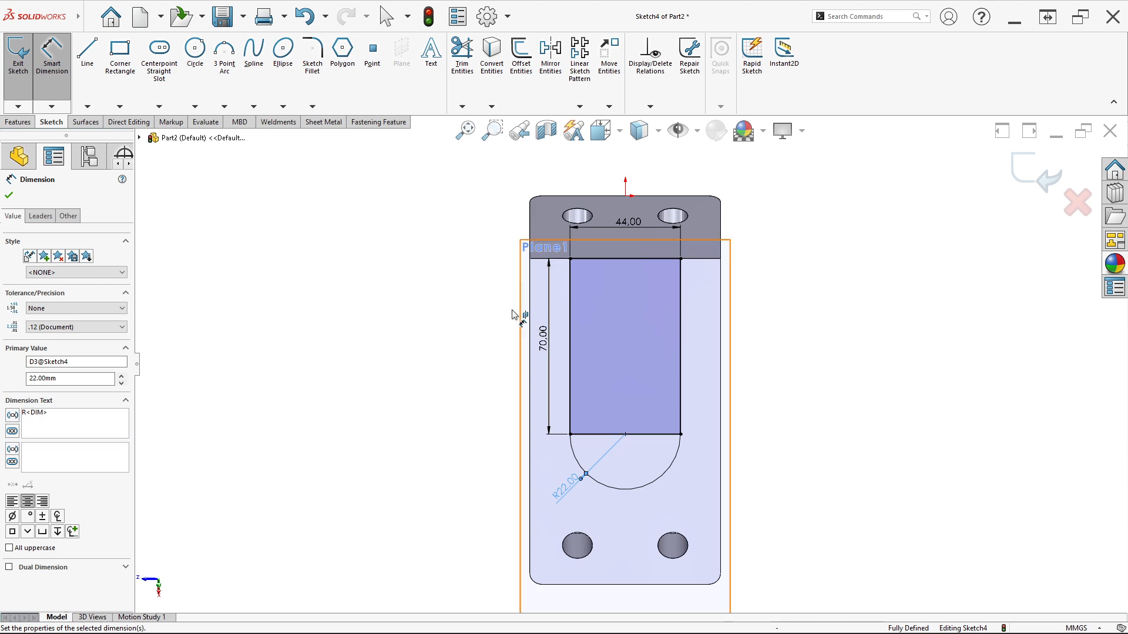
# - Trim away the rectangle line inside the arc so the lug profile becomes one closed rounded outline
pyautogui.click(462, 56)
pyautogui.scroll(-2, 614, 435)
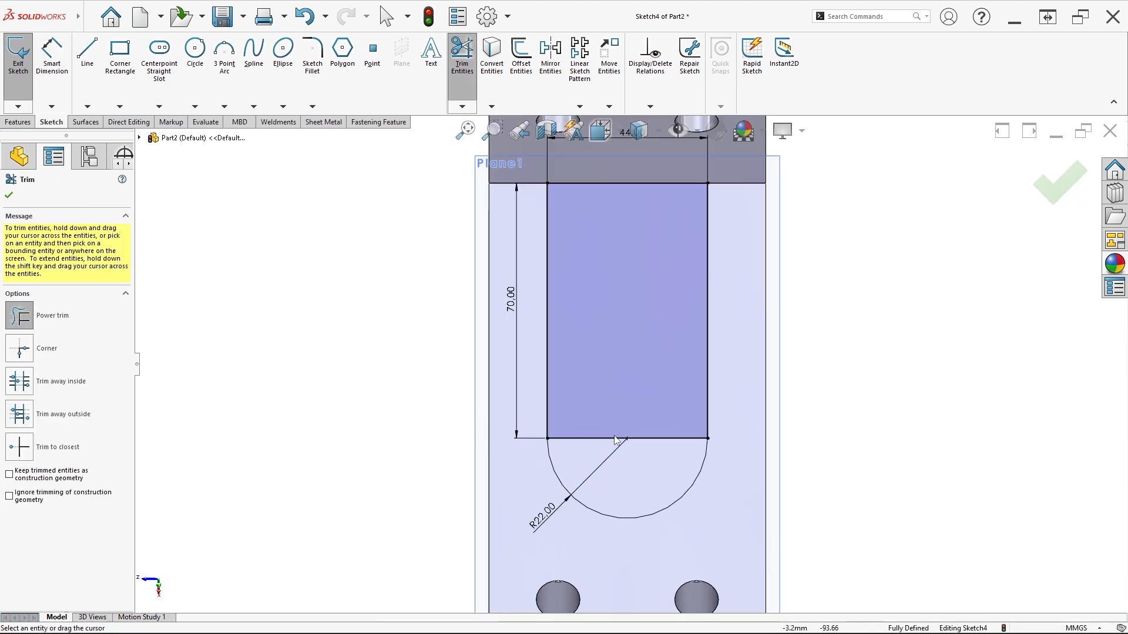
pyautogui.moveTo(609, 417)
pyautogui.mouseDown(button='middle')
pyautogui.moveTo(751, 148)
pyautogui.moveTo(702, 280)
pyautogui.moveTo(672, 219)
pyautogui.moveTo(525, 239)
pyautogui.moveTo(97, 245)
pyautogui.mouseUp(button='middle')
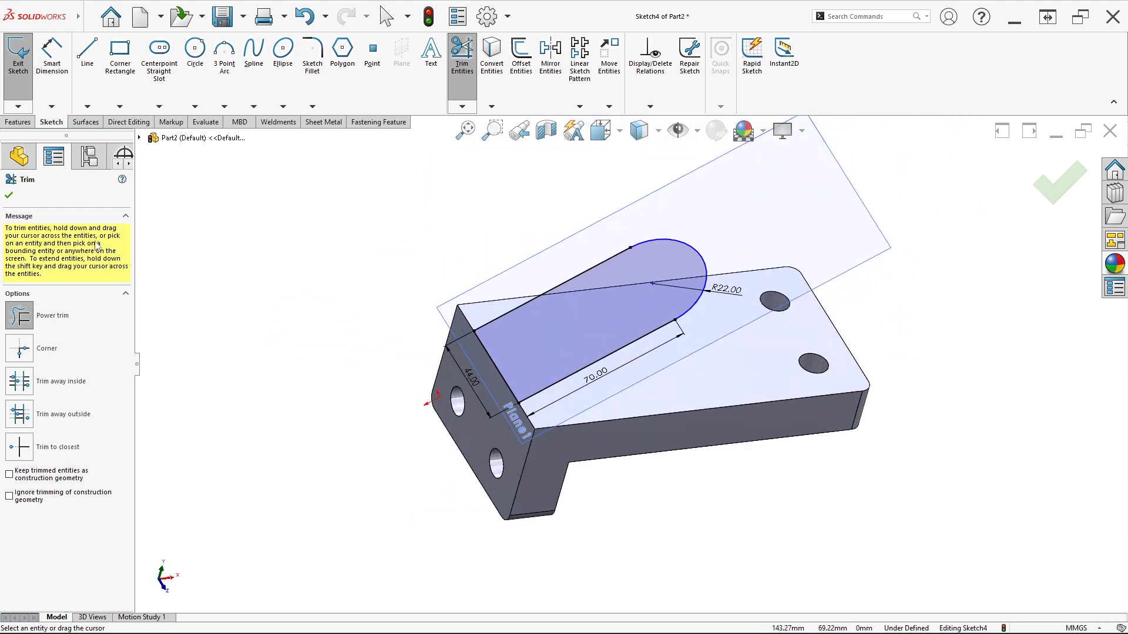
pyautogui.click(9, 195)
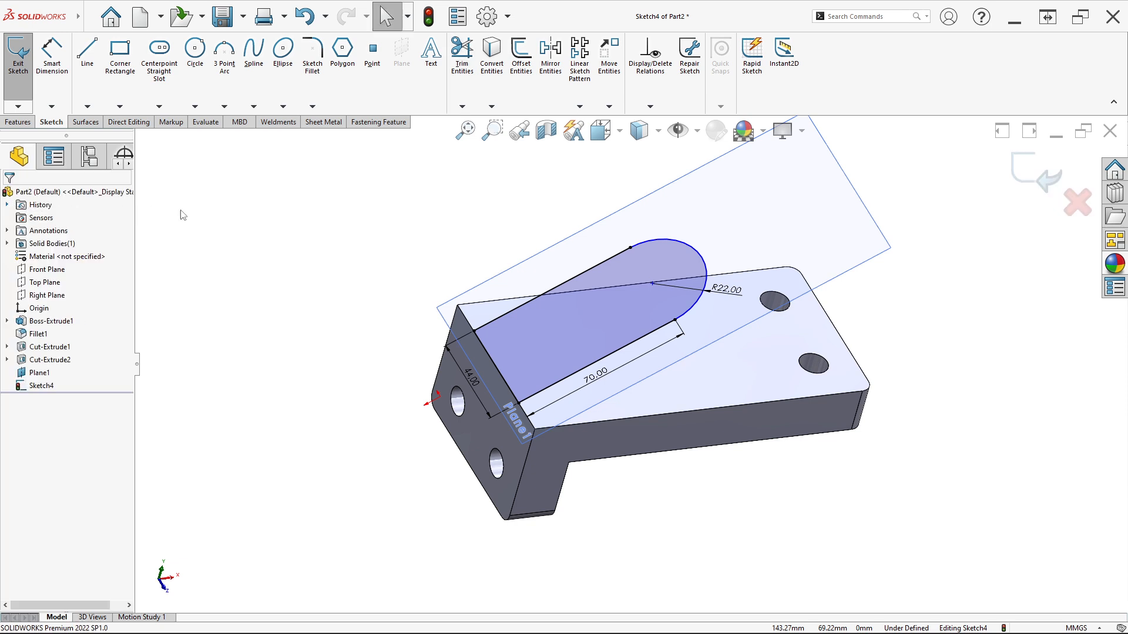
pyautogui.rightClick(697, 209)
pyautogui.moveTo(576, 251); pyautogui.dragTo(748, 225, button='middle')
pyautogui.rightClick(746, 221)
pyautogui.click(287, 233)
pyautogui.scroll(-3, 587, 336)
pyautogui.scroll(2, 574, 326)
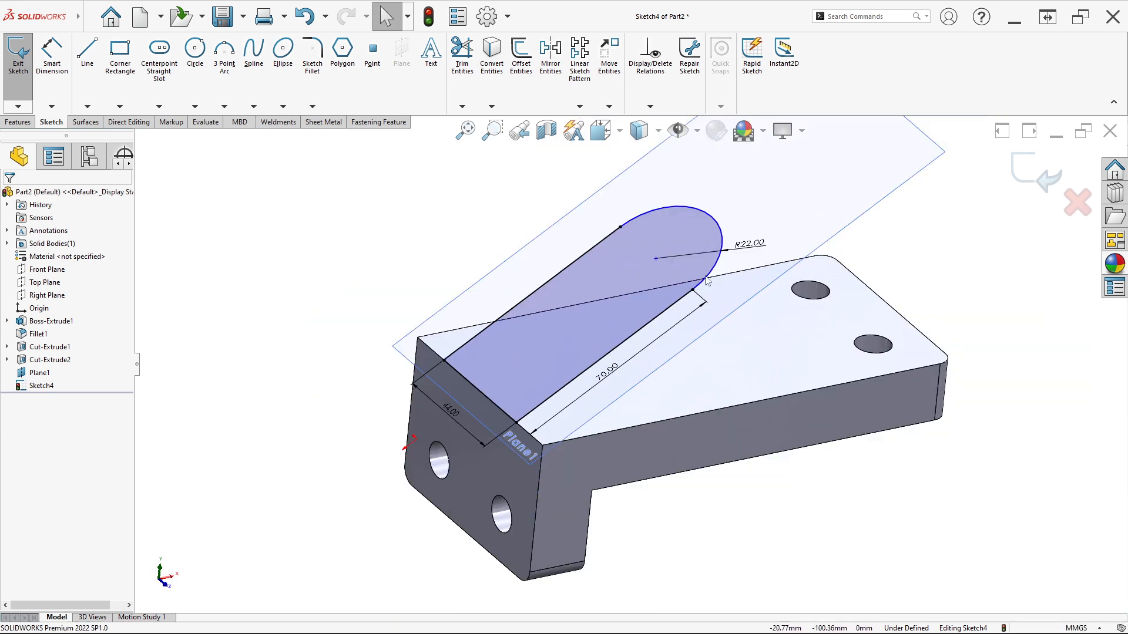
pyautogui.scroll(2, 793, 216)
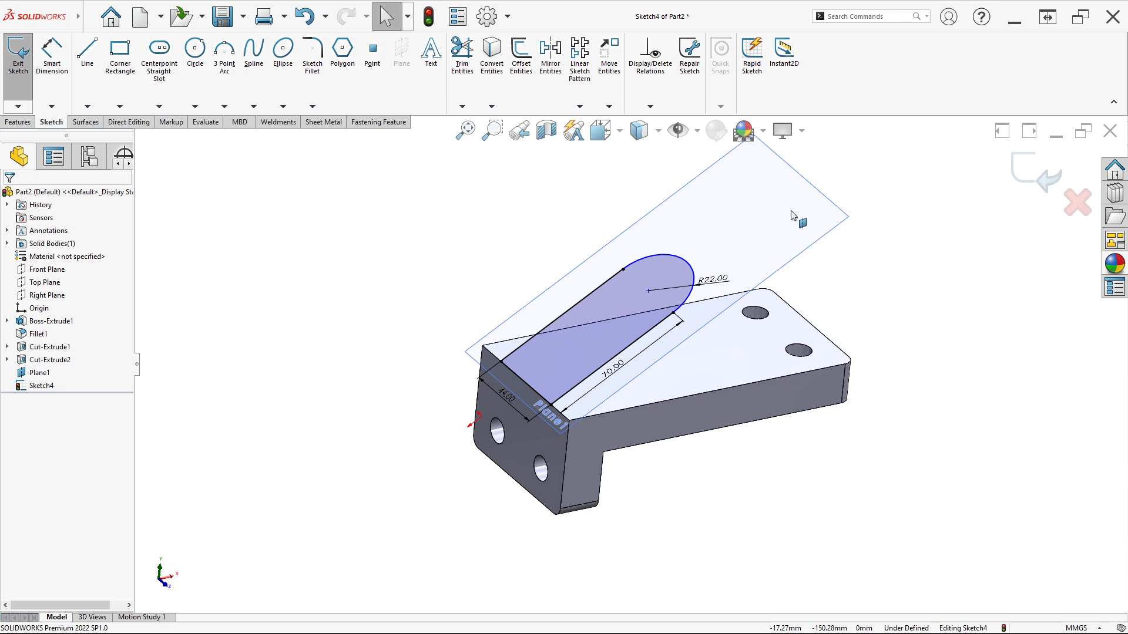
# - Extrude the rounded lug profile as a boss with the Up To Surface end condition, ending on the plate's upper face with Merge result on
pyautogui.click(17, 122)
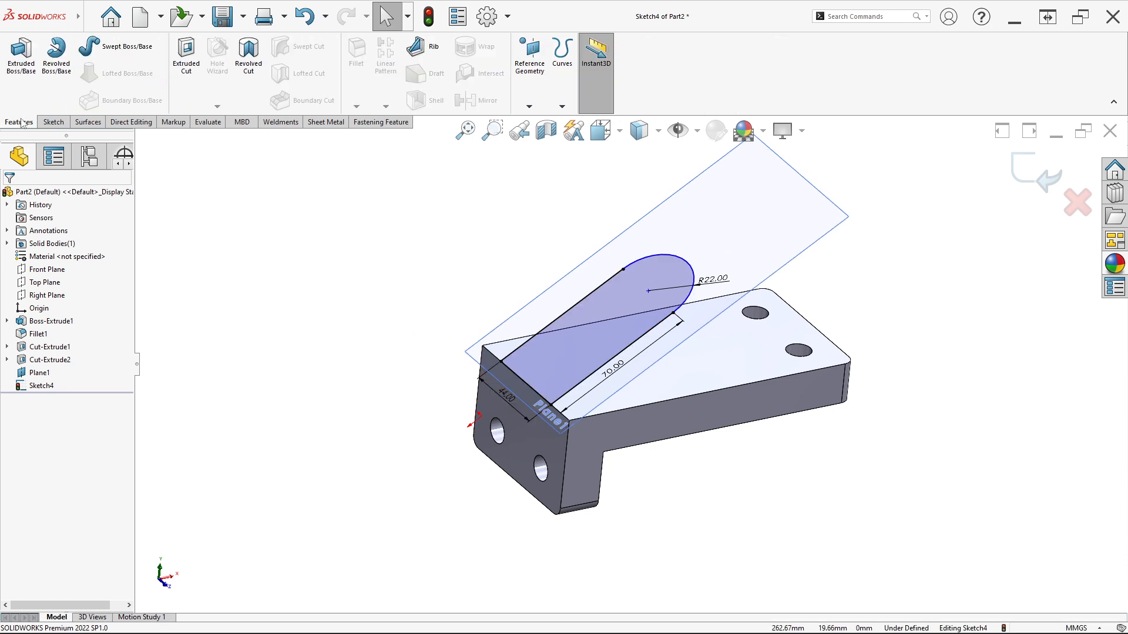
pyautogui.click(20, 80)
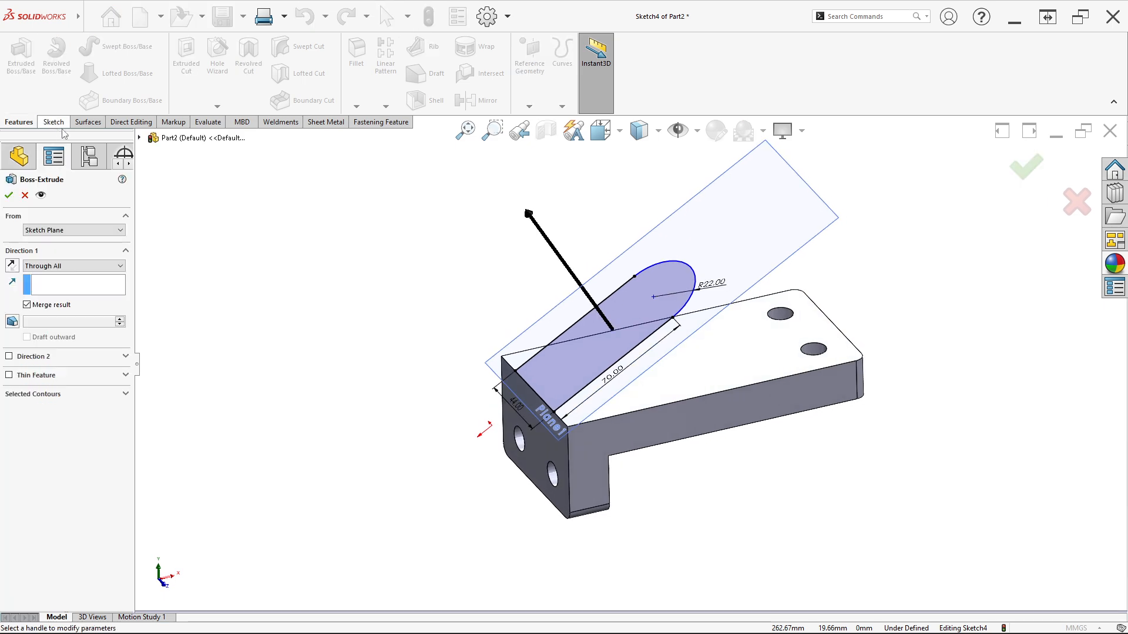
pyautogui.click(44, 268)
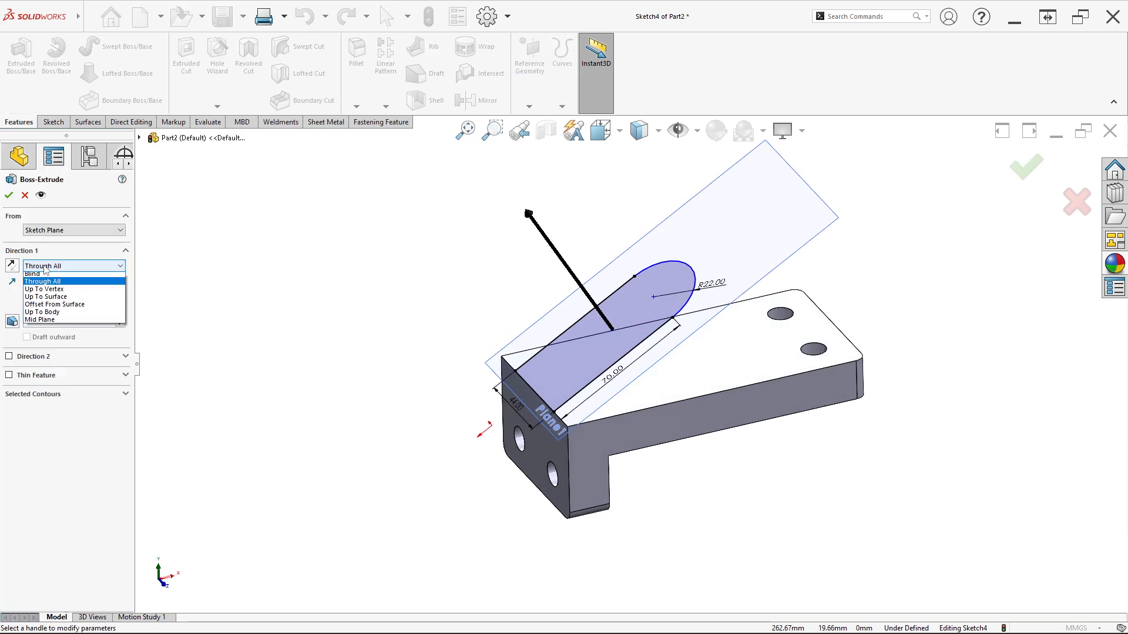
pyautogui.click(67, 300)
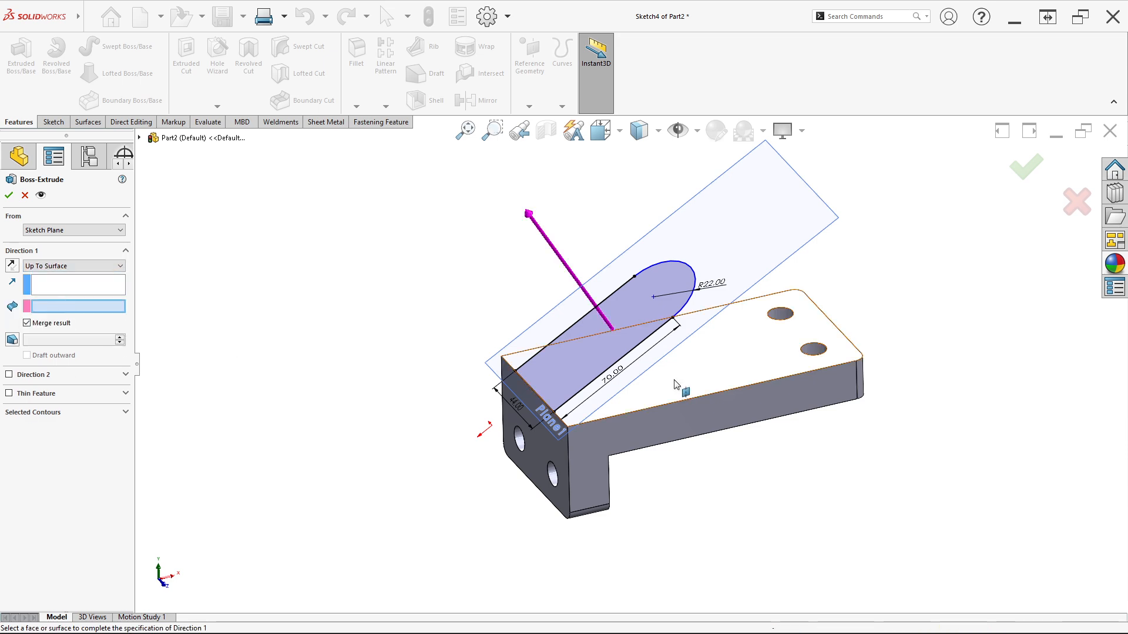
pyautogui.scroll(-5, 712, 372)
pyautogui.click(712, 371)
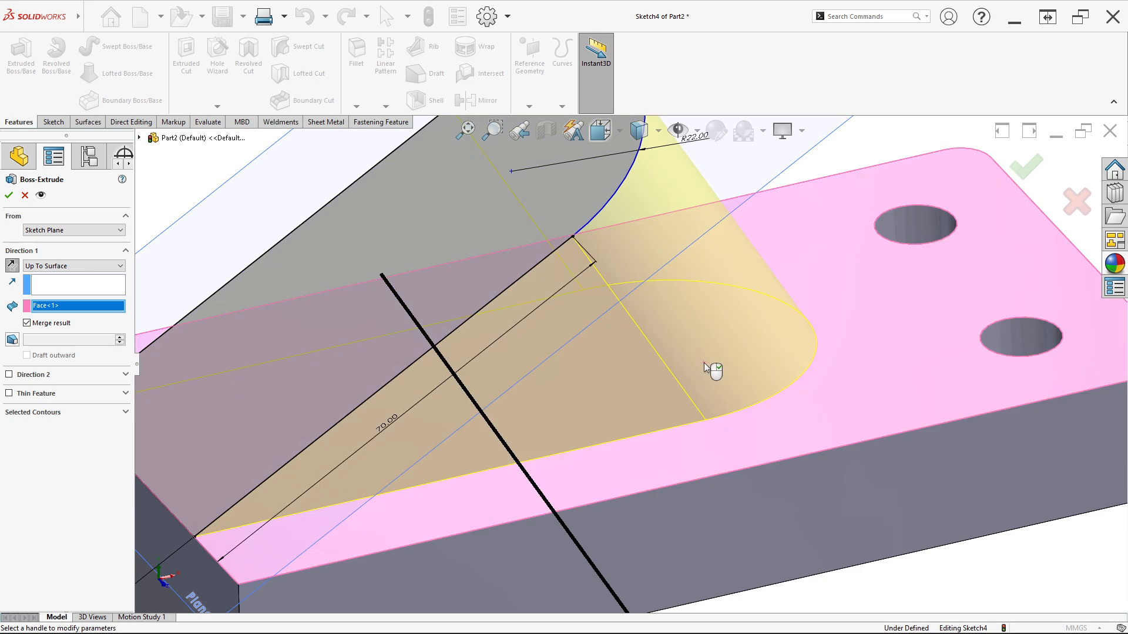
pyautogui.scroll(3, 761, 406)
pyautogui.scroll(3, 699, 342)
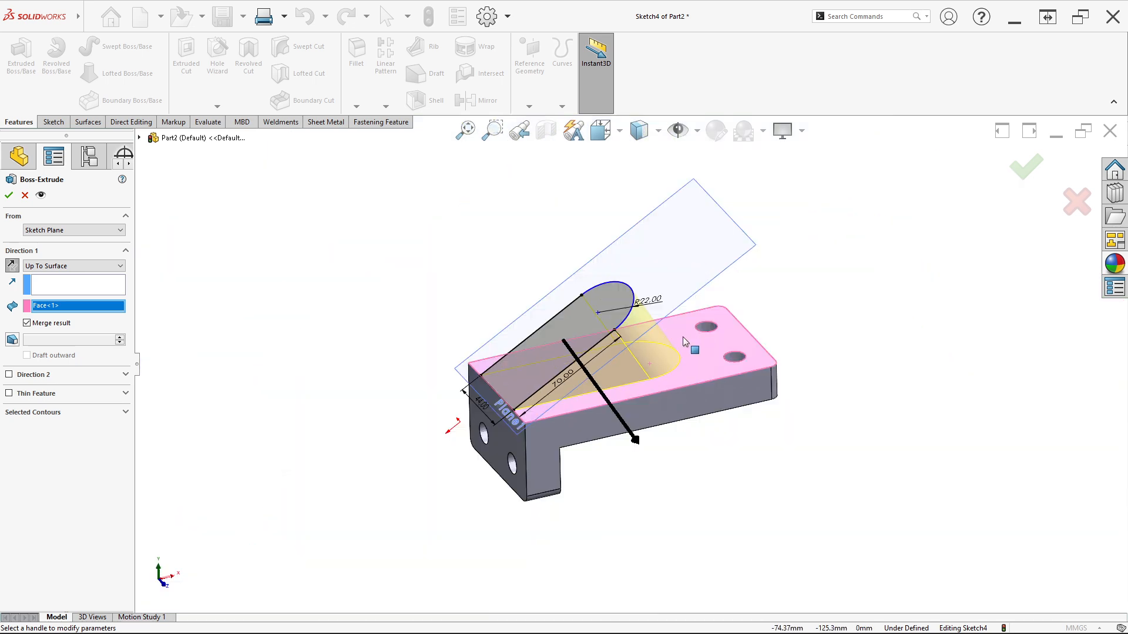
pyautogui.click(10, 196)
# - Compare the lug with the reference drawing and hide the angled reference plane
pyautogui.moveTo(368, 373); pyautogui.dragTo(438, 390, button='middle')
pyautogui.hotkey('alt', 'Tab')
pyautogui.hotkey('alt', 'Tab')
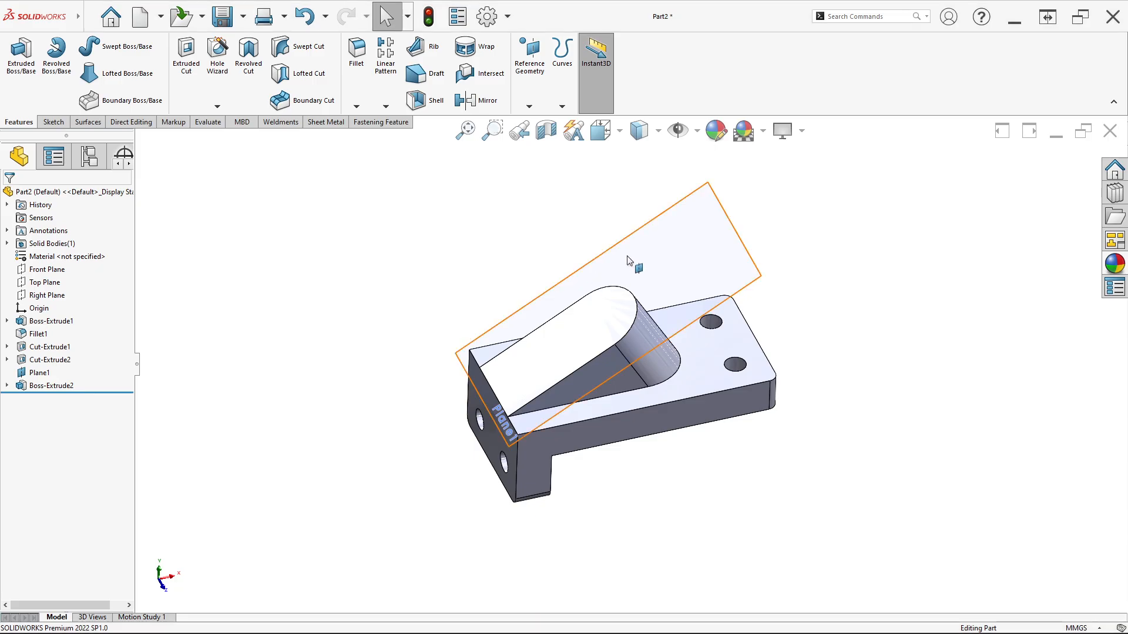
pyautogui.rightClick(698, 221)
pyautogui.click(739, 205)
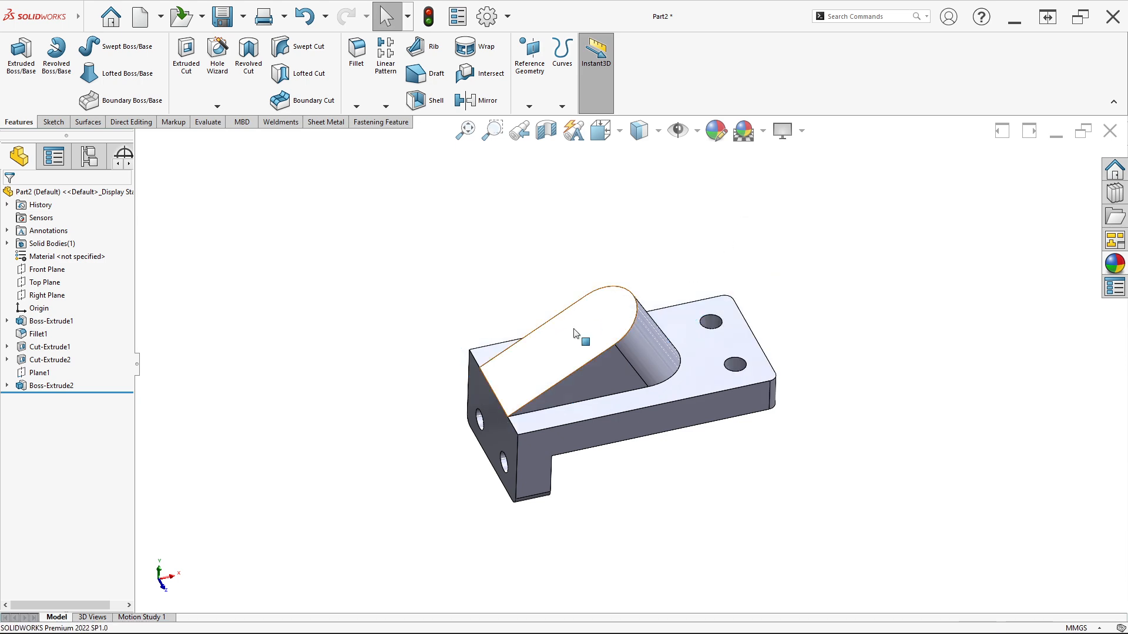
# - Start a sketch on the lug's sloped face and draw a circle about 25 mm in diameter, centered on the rounded end's center
pyautogui.scroll(-3, 587, 329)
pyautogui.rightClick(624, 313)
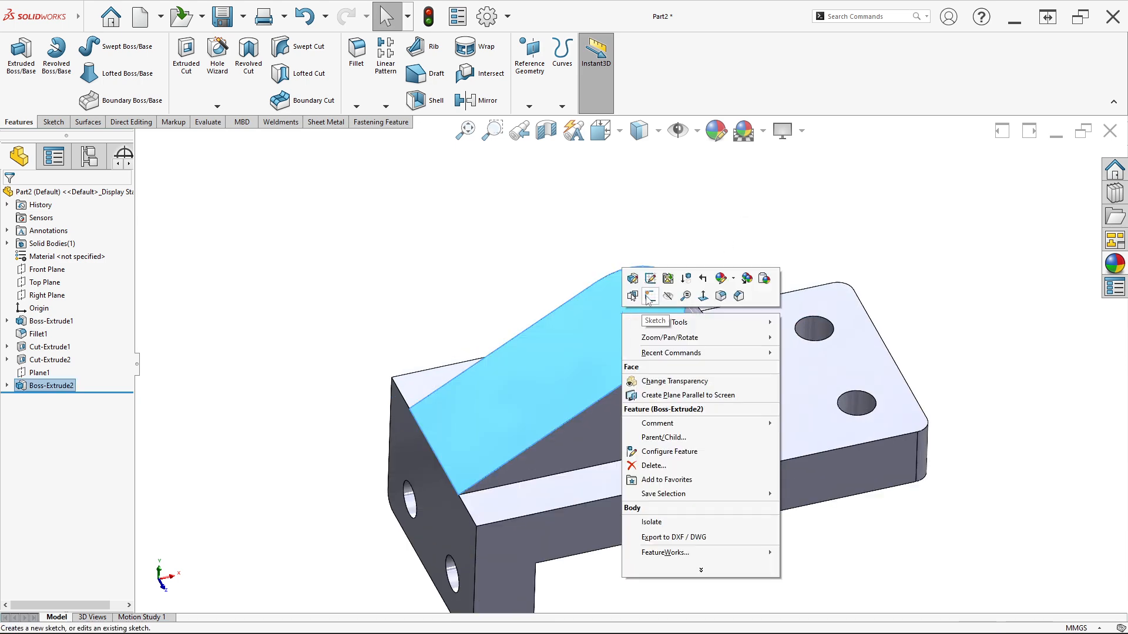
pyautogui.click(650, 296)
pyautogui.hotkey('alt', 'Tab')
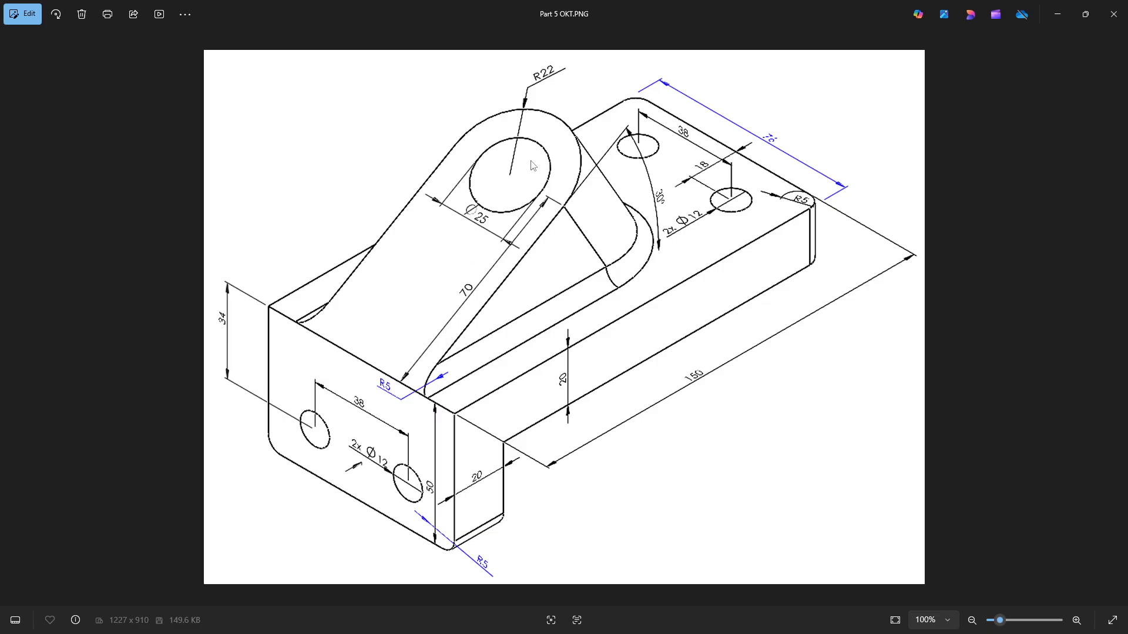
pyautogui.hotkey('alt', 'Tab')
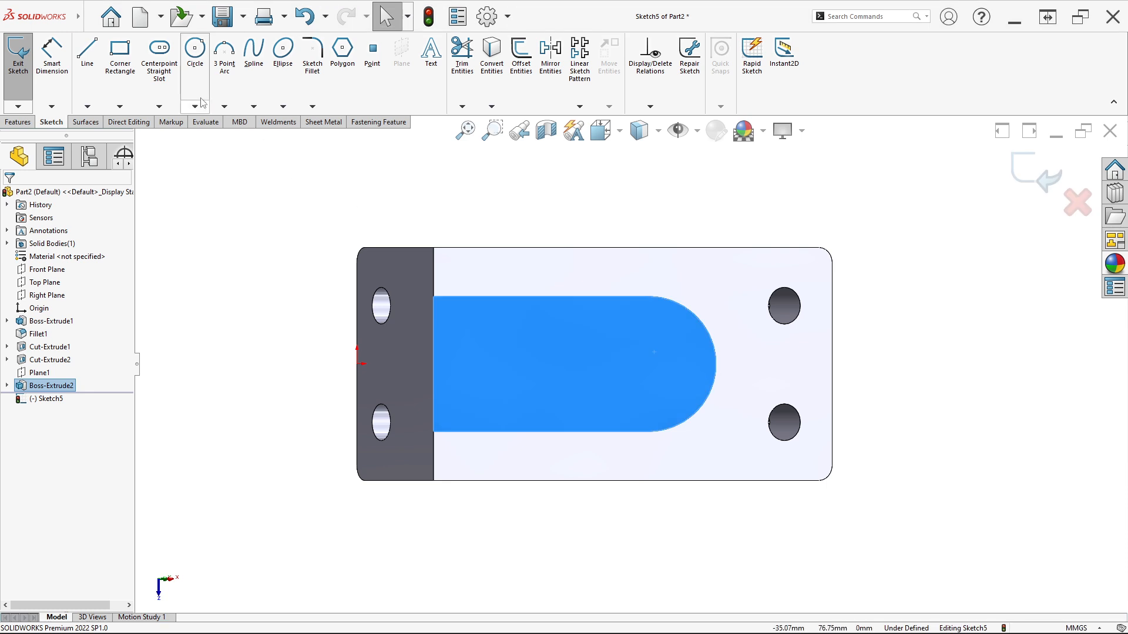
pyautogui.click(196, 59)
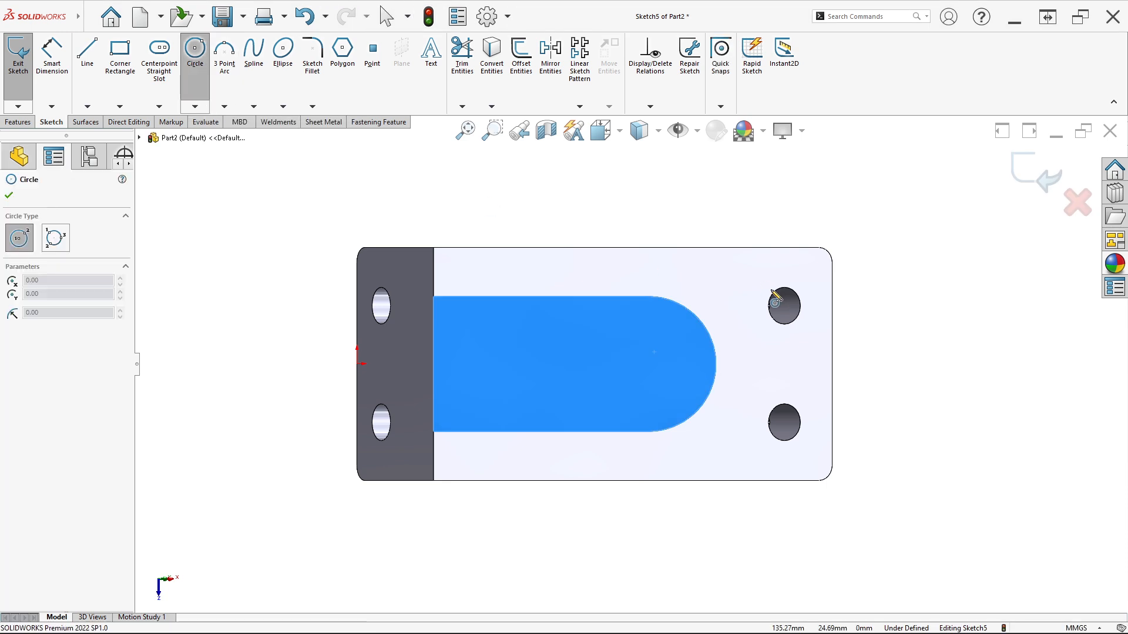
pyautogui.click(649, 365)
pyautogui.click(675, 390)
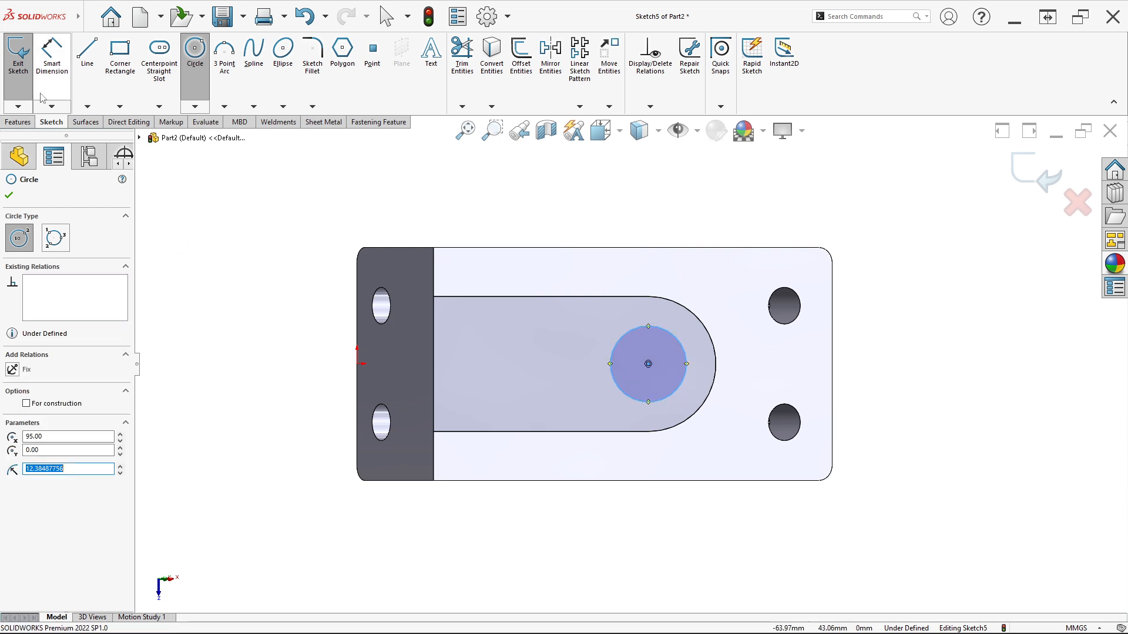
# - Dimension the circle's diameter at 25 mm and check it against the reference drawing
pyautogui.click(46, 73)
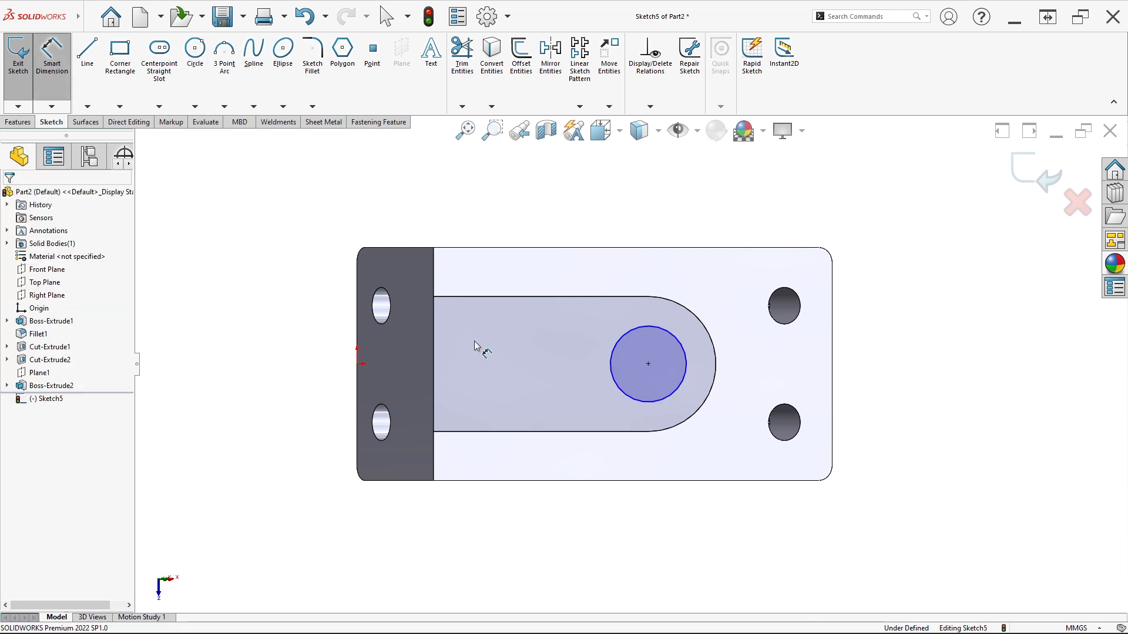
pyautogui.click(612, 379)
pyautogui.click(584, 378)
pyautogui.write('25')
pyautogui.press('Return')
pyautogui.hotkey('alt', 'Tab')
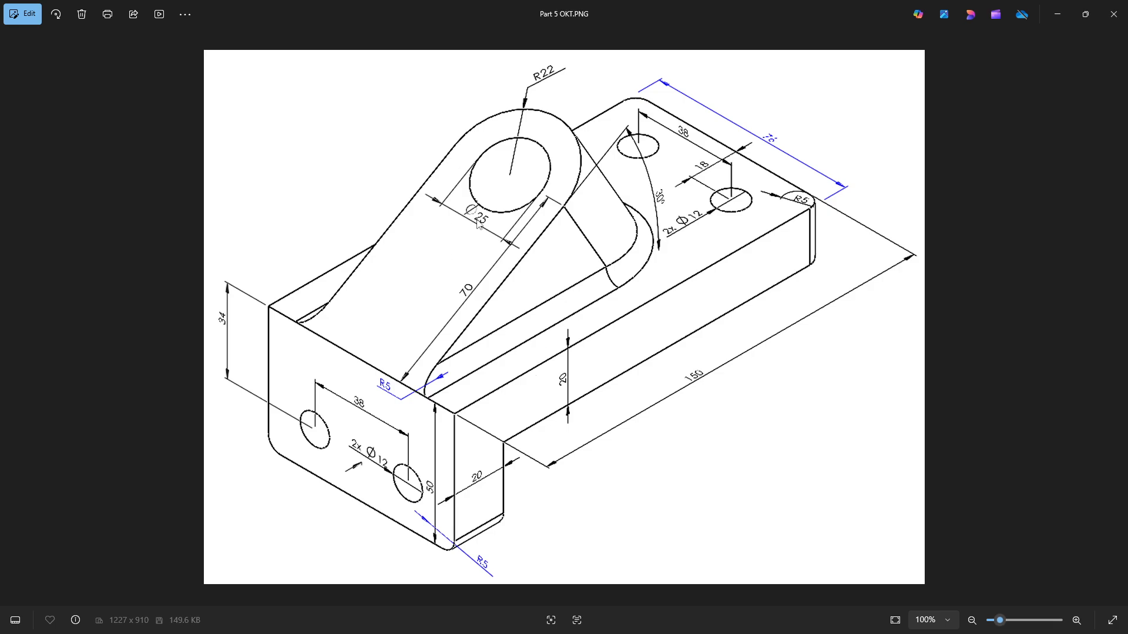
pyautogui.hotkey('alt', 'Tab')
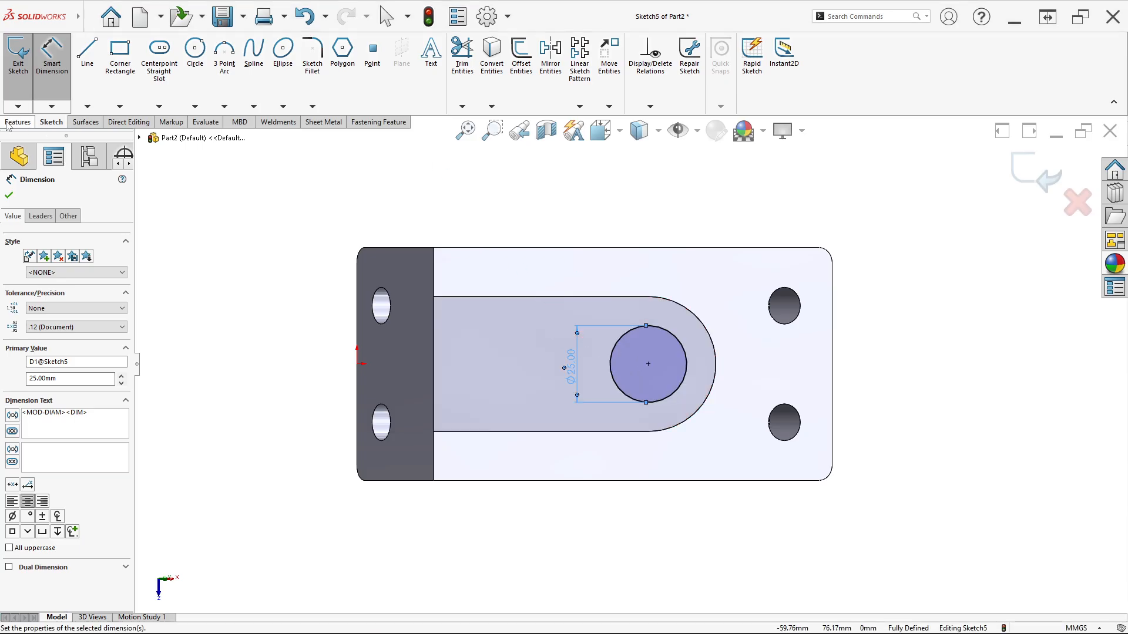
# - Cut the circle with Extruded Cut using the Through All end condition
pyautogui.click(19, 121)
pyautogui.click(186, 56)
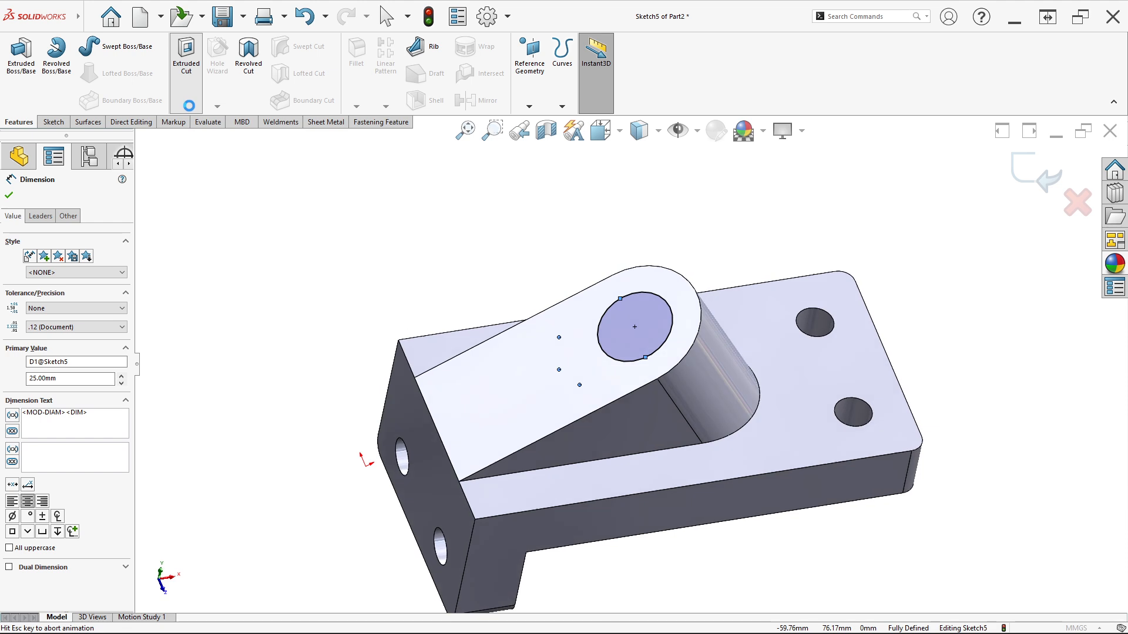
pyautogui.click(101, 266)
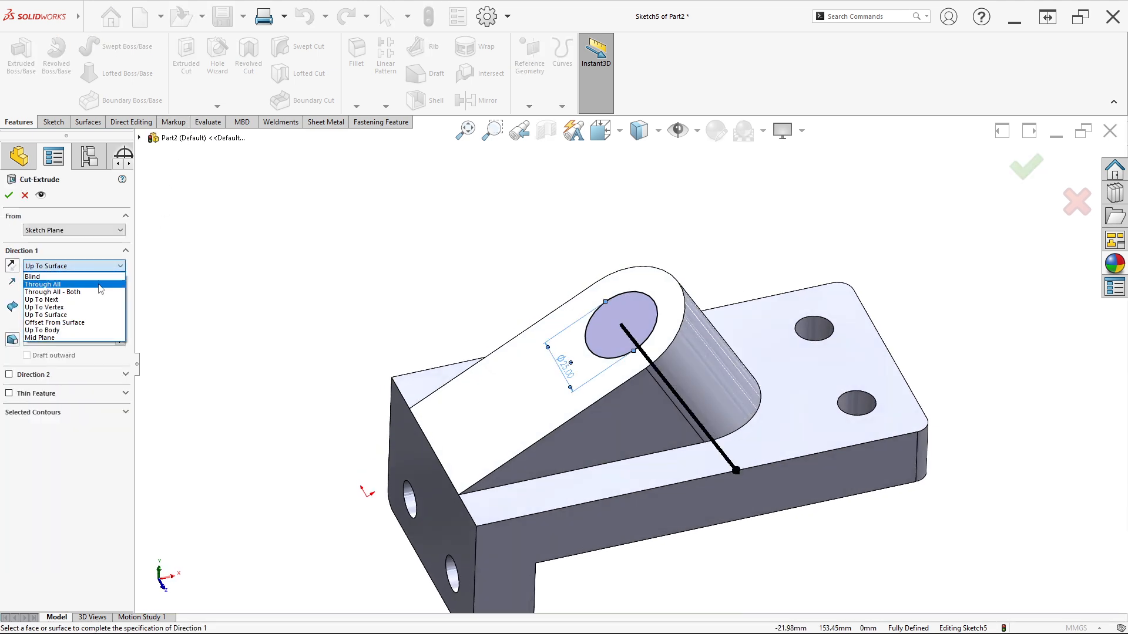
pyautogui.click(95, 285)
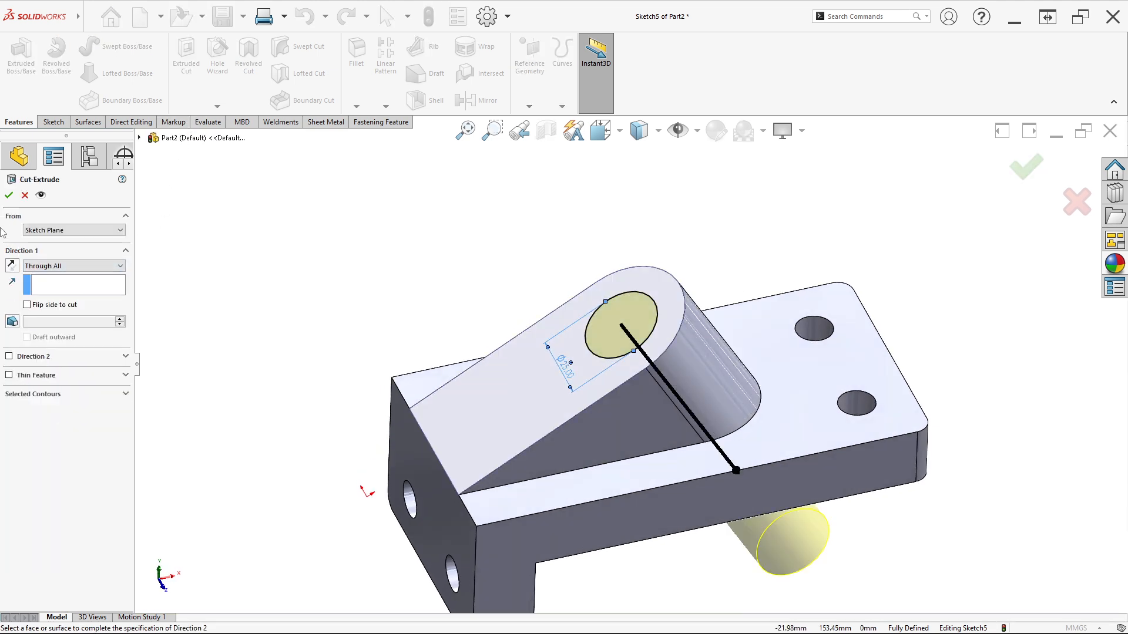
pyautogui.click(9, 194)
# - Add a 5 mm constant size fillet along the edge where the lug meets the plate, as given in the reference drawing
pyautogui.moveTo(574, 279); pyautogui.dragTo(596, 205, button='middle')
pyautogui.scroll(3, 637, 376)
pyautogui.moveTo(637, 376); pyautogui.dragTo(548, 404, button='middle')
pyautogui.press('space')
pyautogui.click(548, 403)
pyautogui.hotkey('alt', 'Tab')
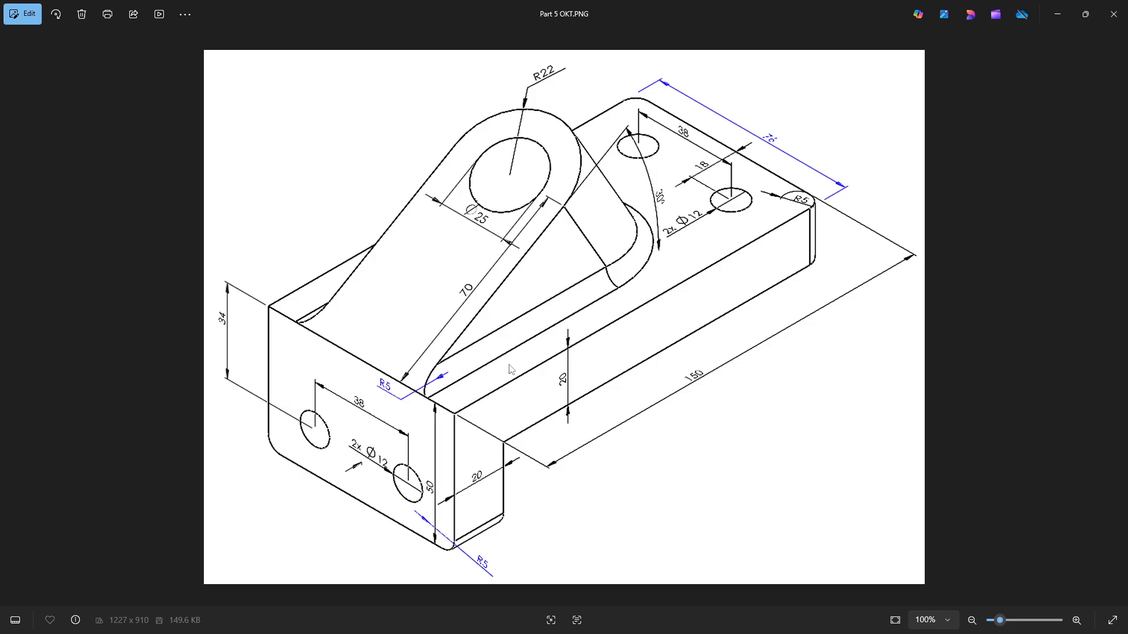
pyautogui.hotkey('alt', 'Tab')
pyautogui.click(351, 75)
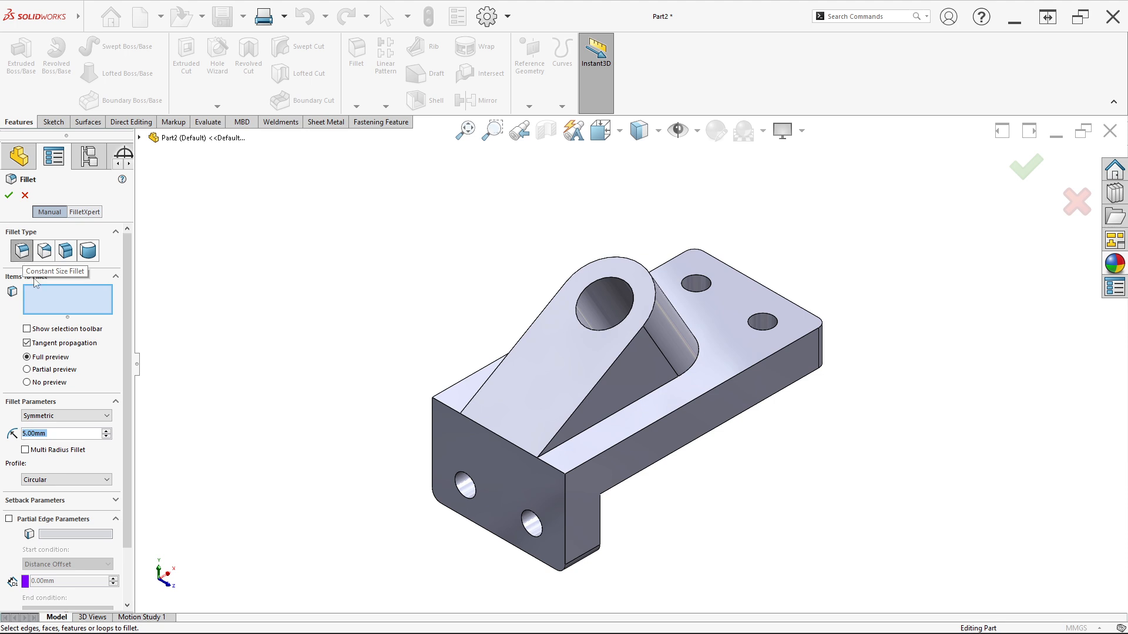
pyautogui.click(596, 427)
pyautogui.click(8, 195)
# - Restore the isometric view and color all the part's features, from the base extrusion to the lug fillet, yellow (RGB 255, 255, 0)
pyautogui.moveTo(395, 382); pyautogui.dragTo(364, 397, button='middle')
pyautogui.press('space')
pyautogui.click(427, 367)
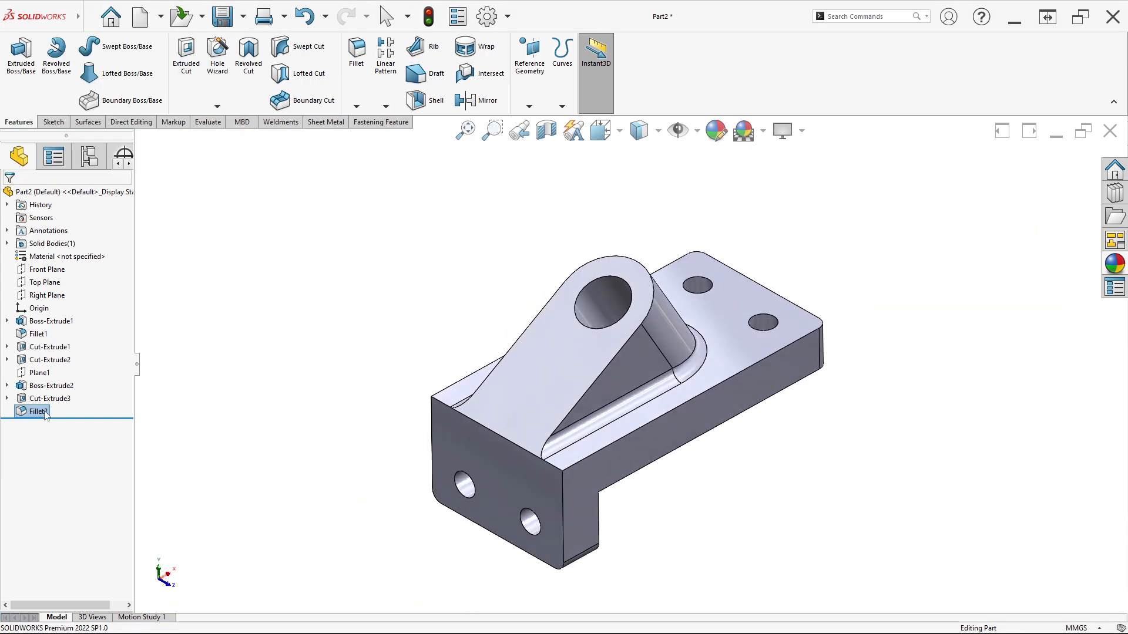
pyautogui.moveTo(3, 427); pyautogui.dragTo(4, 425)
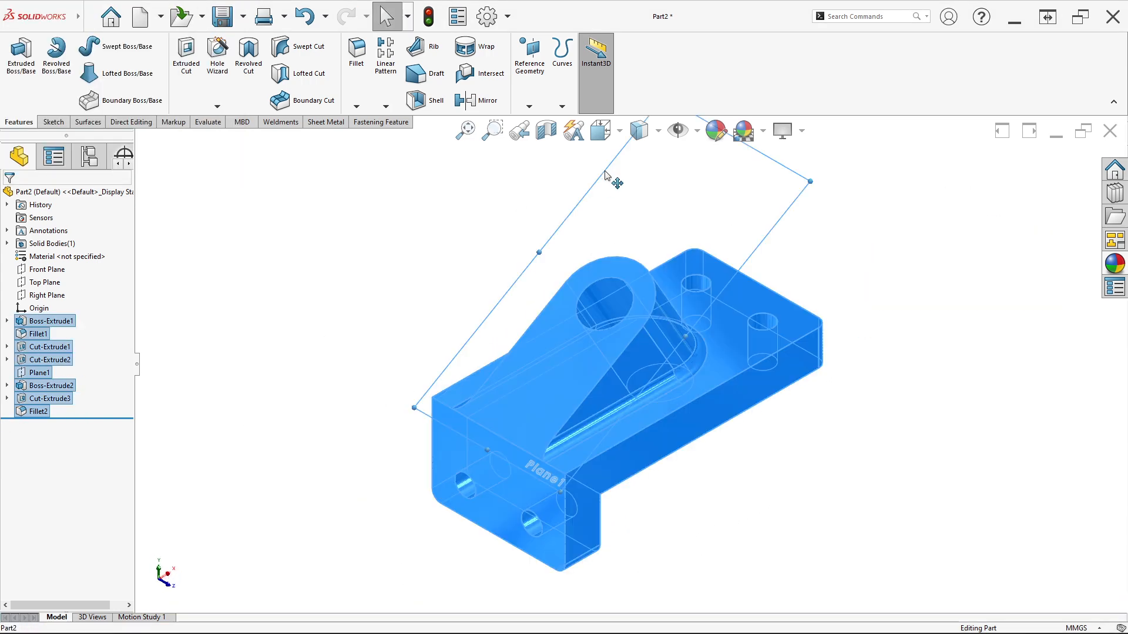
pyautogui.click(716, 140)
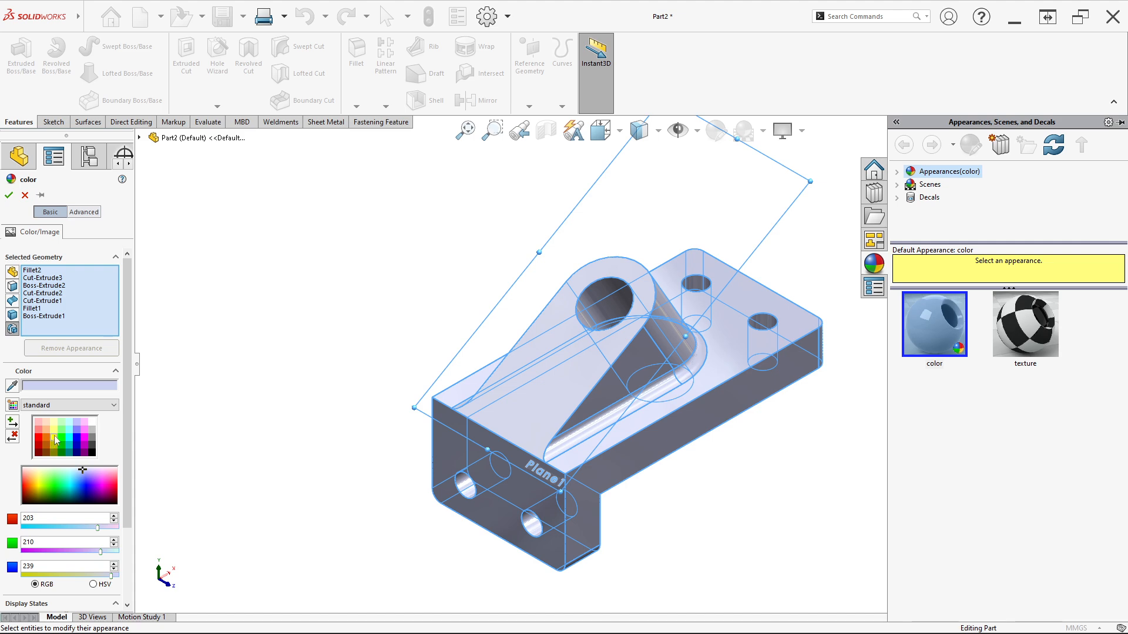
pyautogui.click(54, 433)
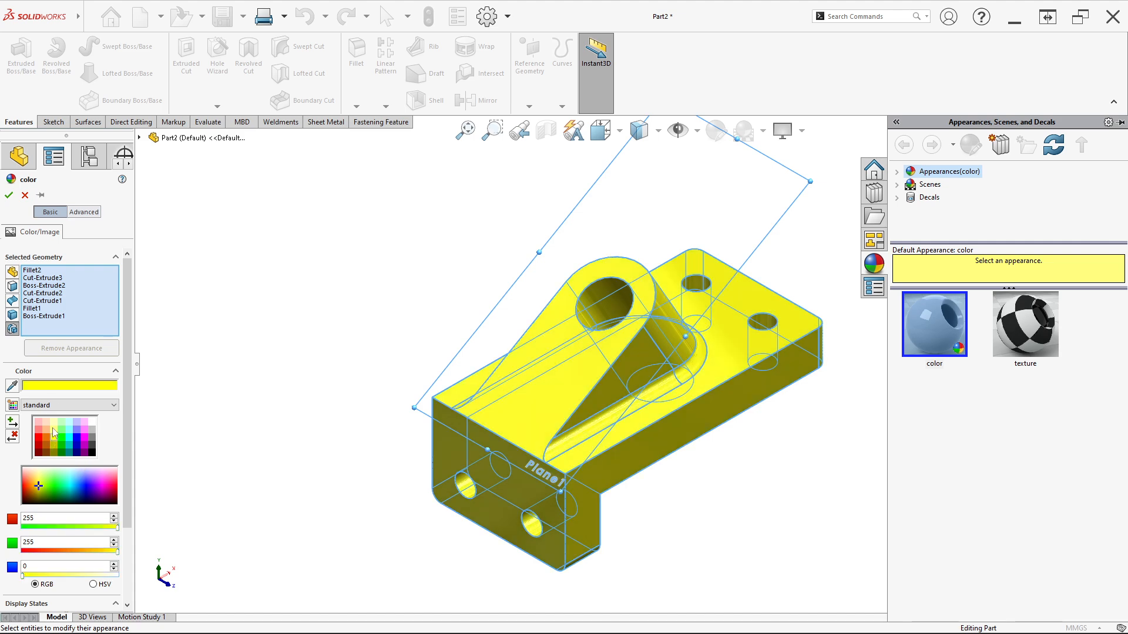
pyautogui.click(8, 197)
# - Apply white (RGB 255, 255, 255) to the inner faces of the four mounting holes and the lug's bore
pyautogui.click(716, 131)
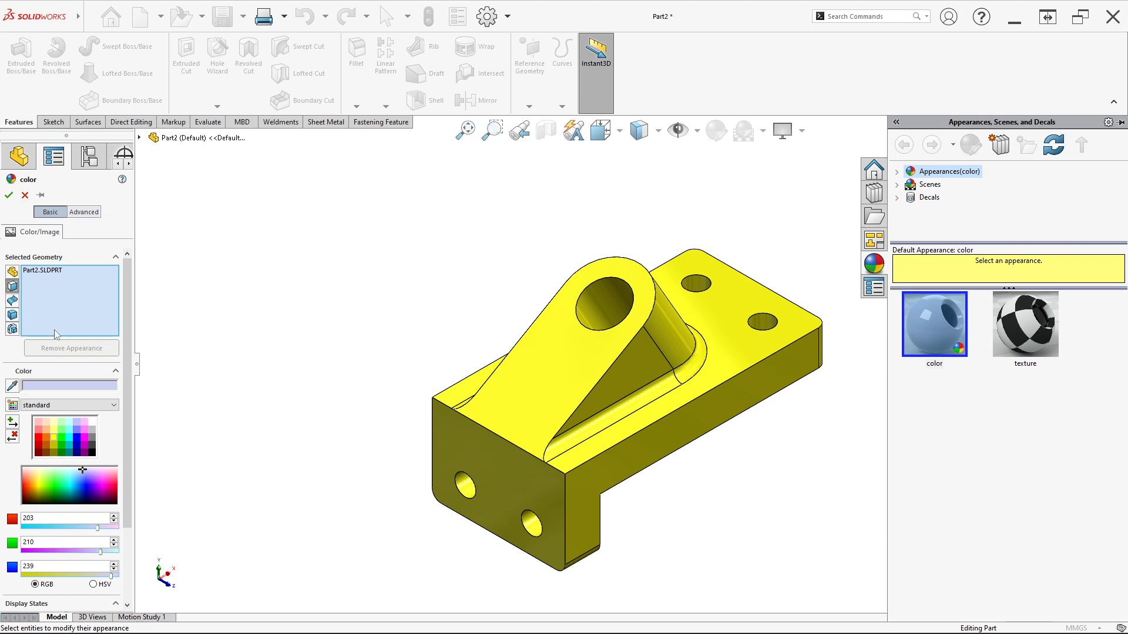
pyautogui.click(92, 422)
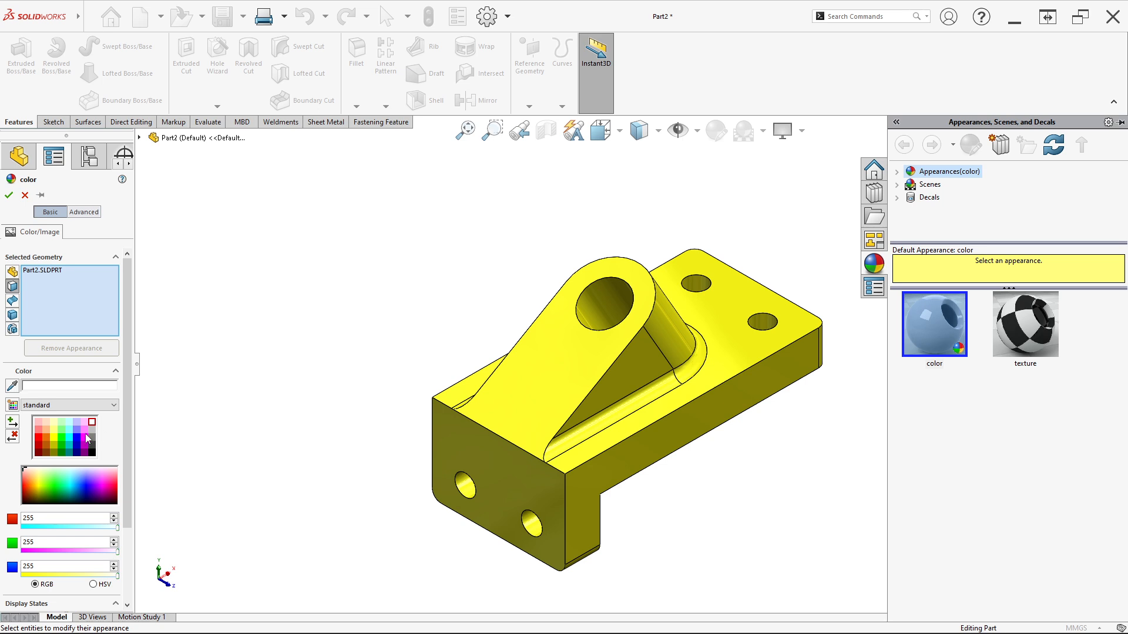
pyautogui.click(466, 487)
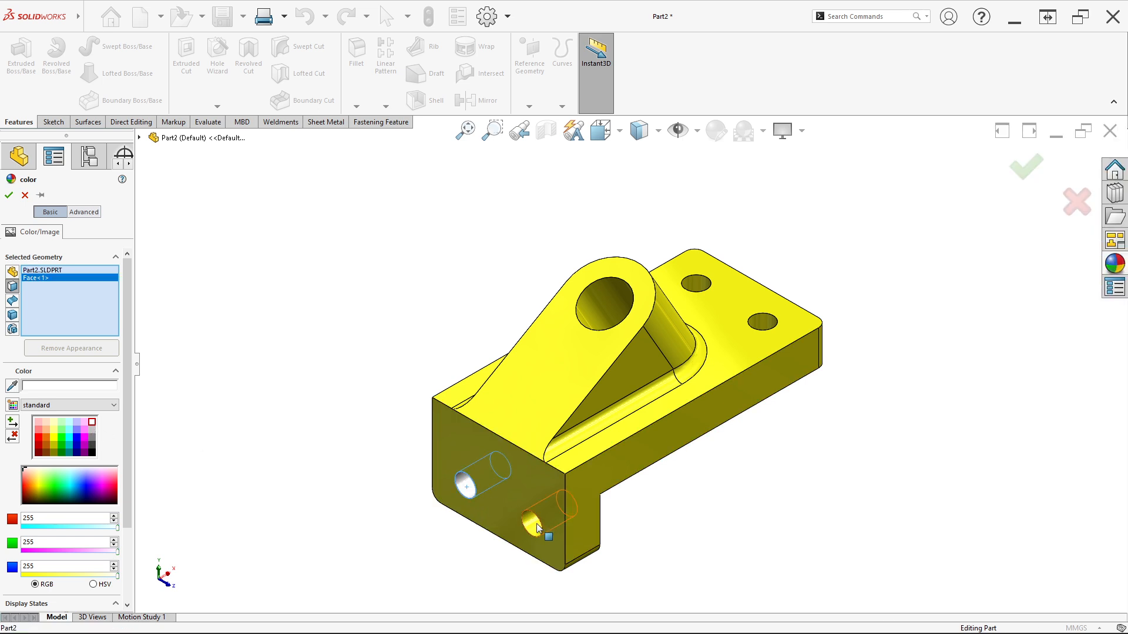
pyautogui.click(532, 523)
pyautogui.click(598, 311)
pyautogui.click(708, 289)
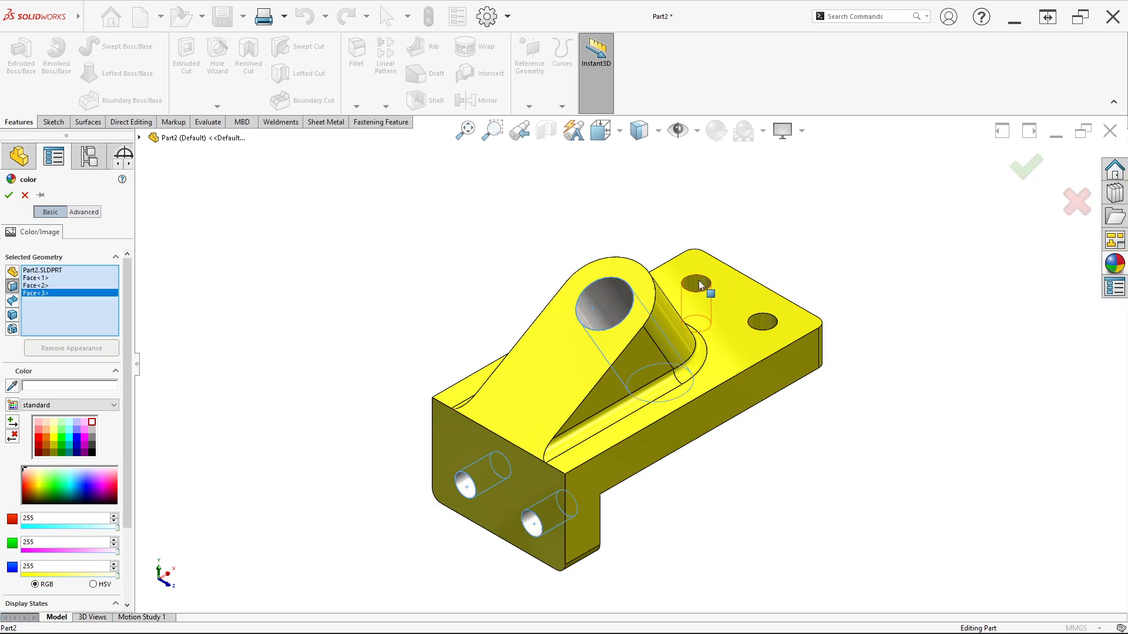
pyautogui.click(765, 335)
pyautogui.click(761, 324)
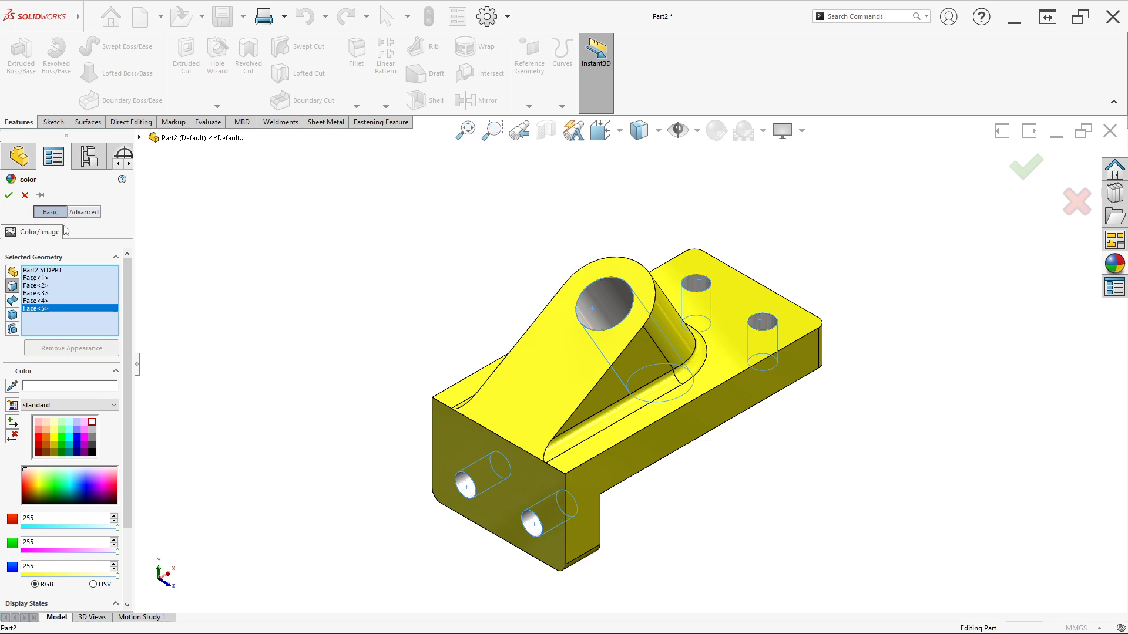
pyautogui.click(8, 196)
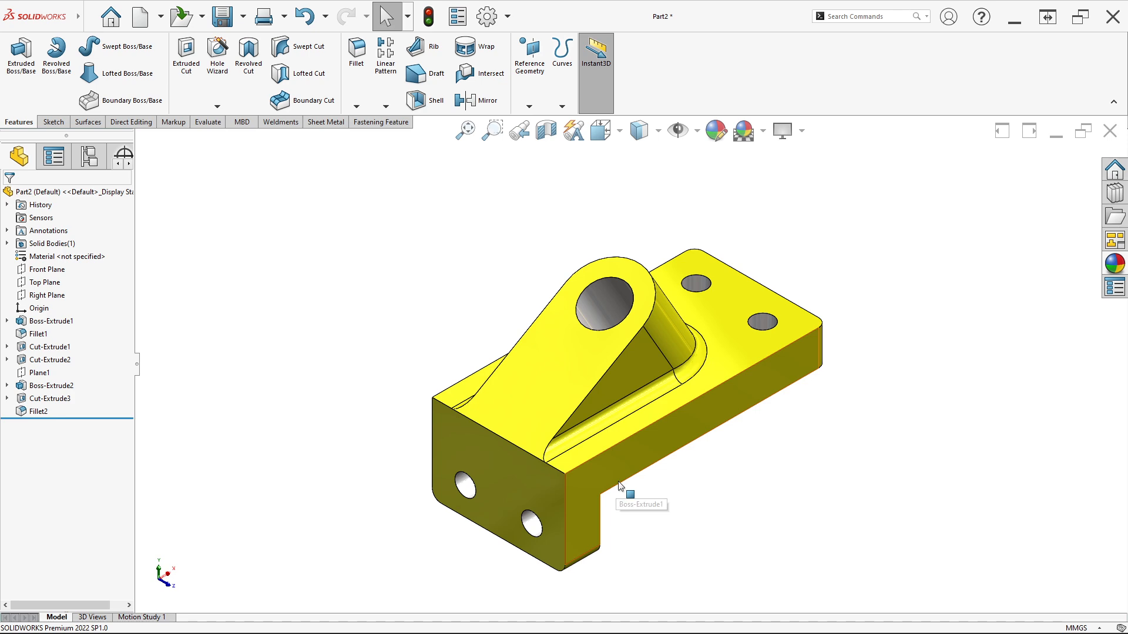
pyautogui.scroll(-1, 652, 478)
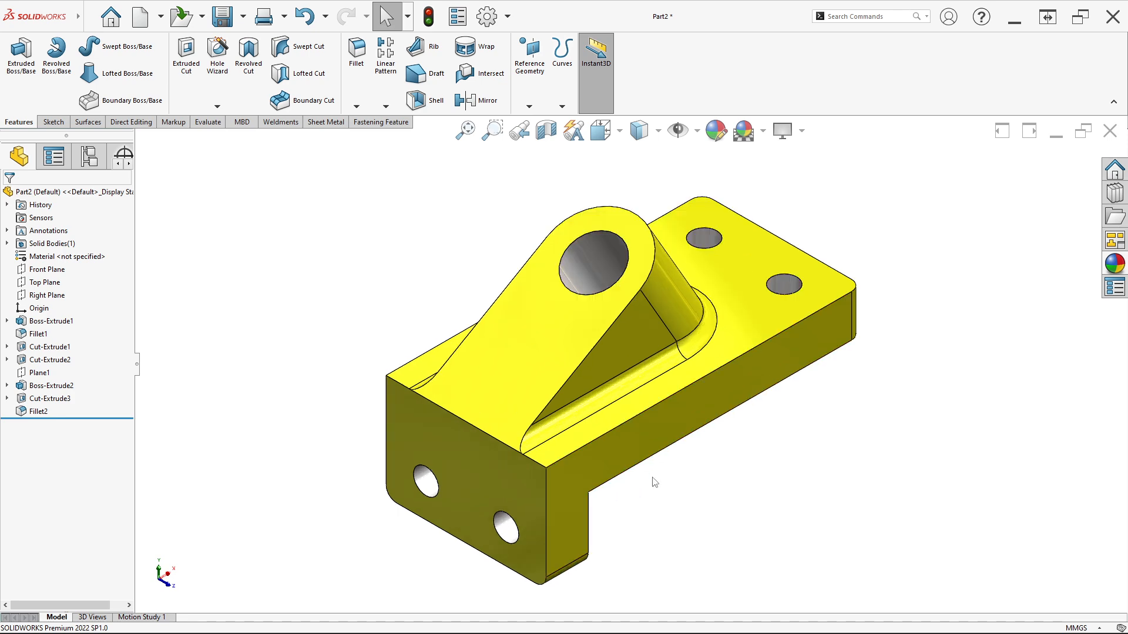
pyautogui.scroll(1, 652, 478)
pyautogui.scroll(-1, 653, 480)
pyautogui.scroll(1, 646, 482)
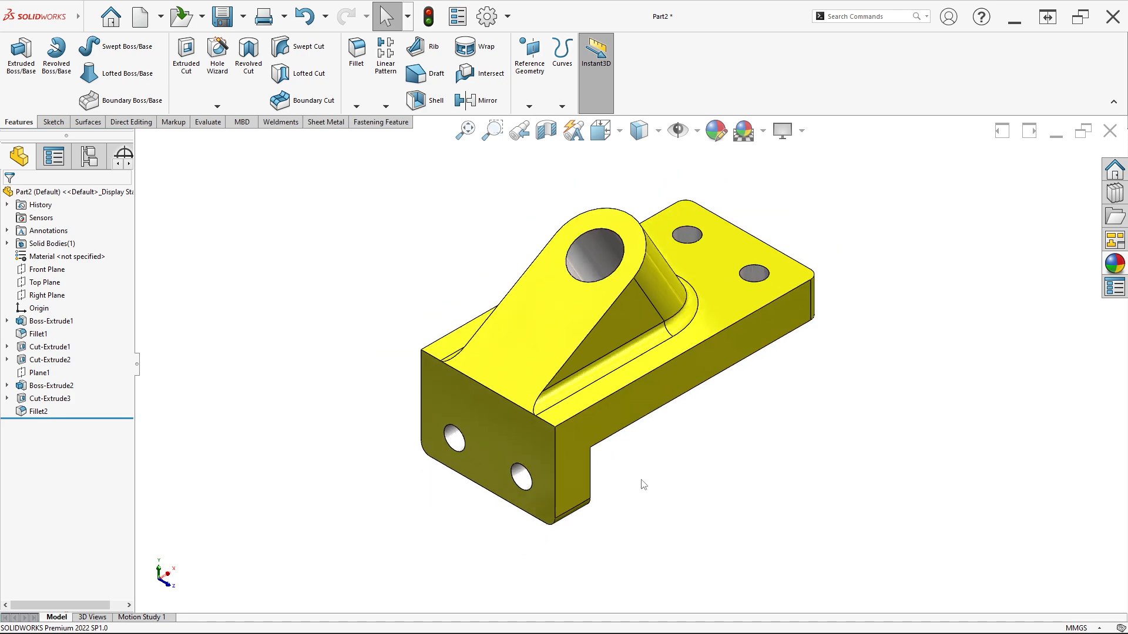
pyautogui.scroll(-2, 623, 381)
pyautogui.scroll(2, 615, 290)
pyautogui.scroll(-1, 615, 285)
pyautogui.scroll(1, 614, 285)
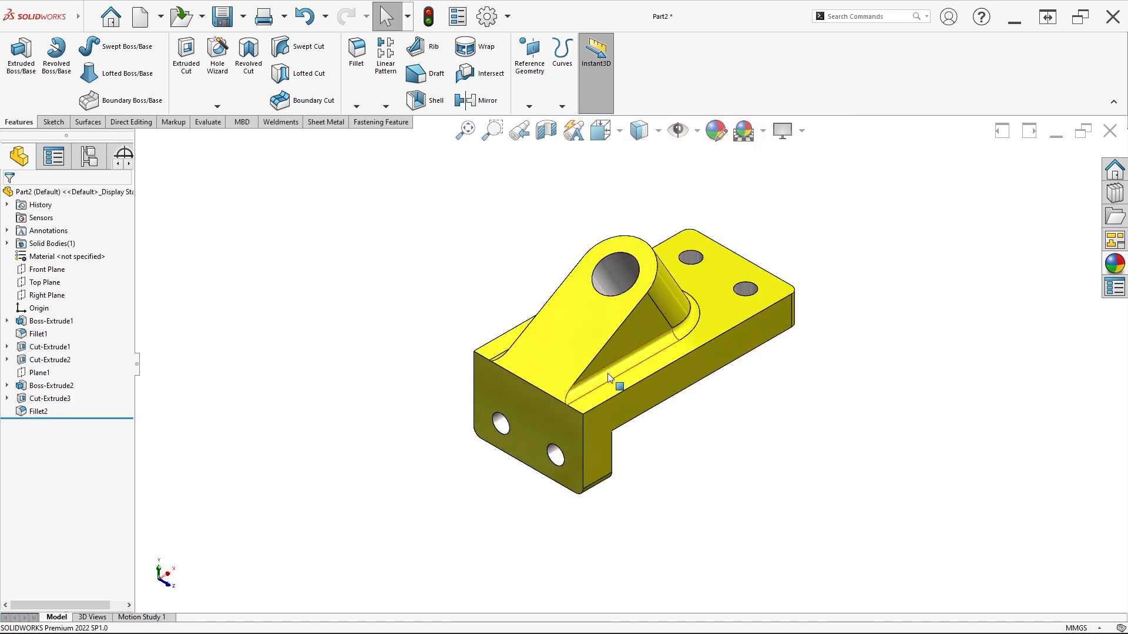
# - Compare the colored bracket with the reference drawing
pyautogui.hotkey('alt', 'Tab')
pyautogui.hotkey('alt', 'Tab')
pyautogui.scroll(-1, 607, 325)
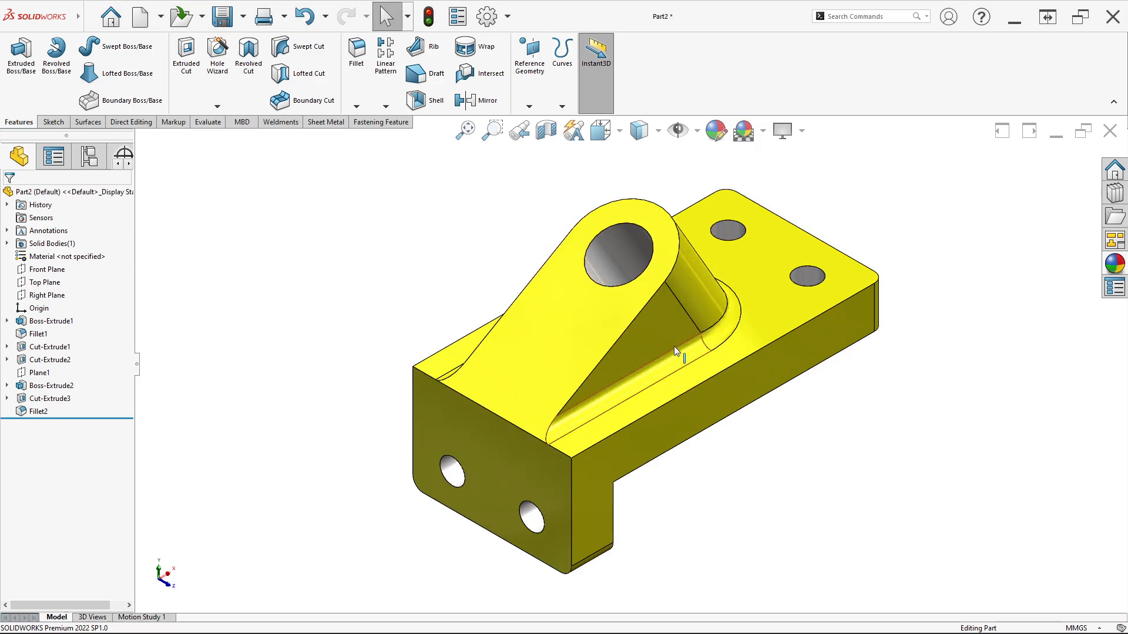
pyautogui.hotkey('alt', 'Tab')
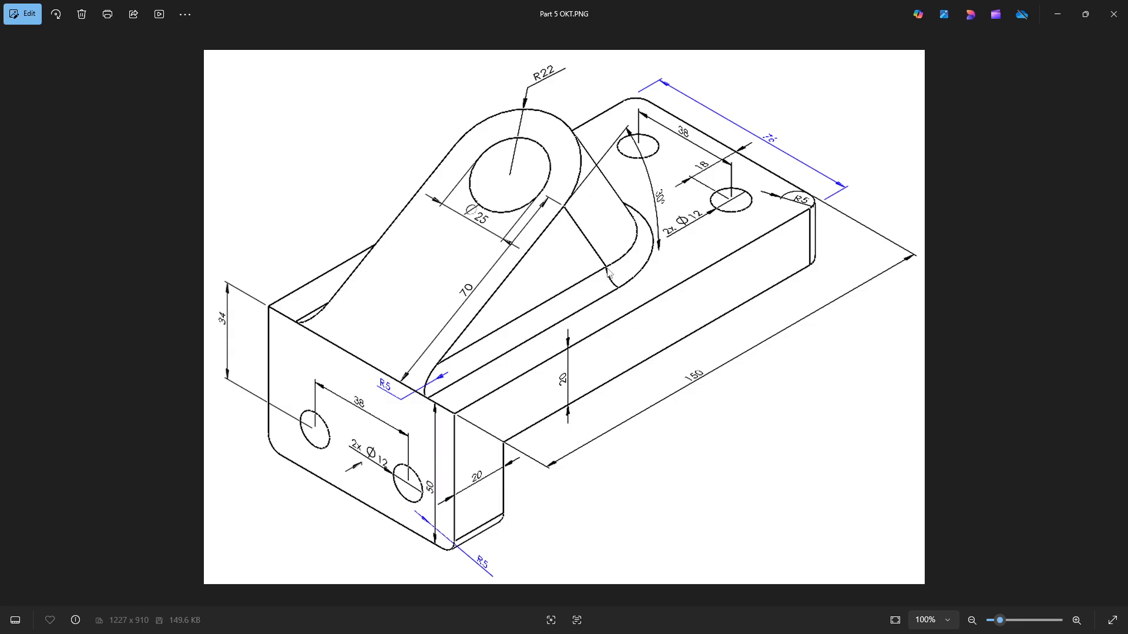
pyautogui.hotkey('alt', 'Tab')
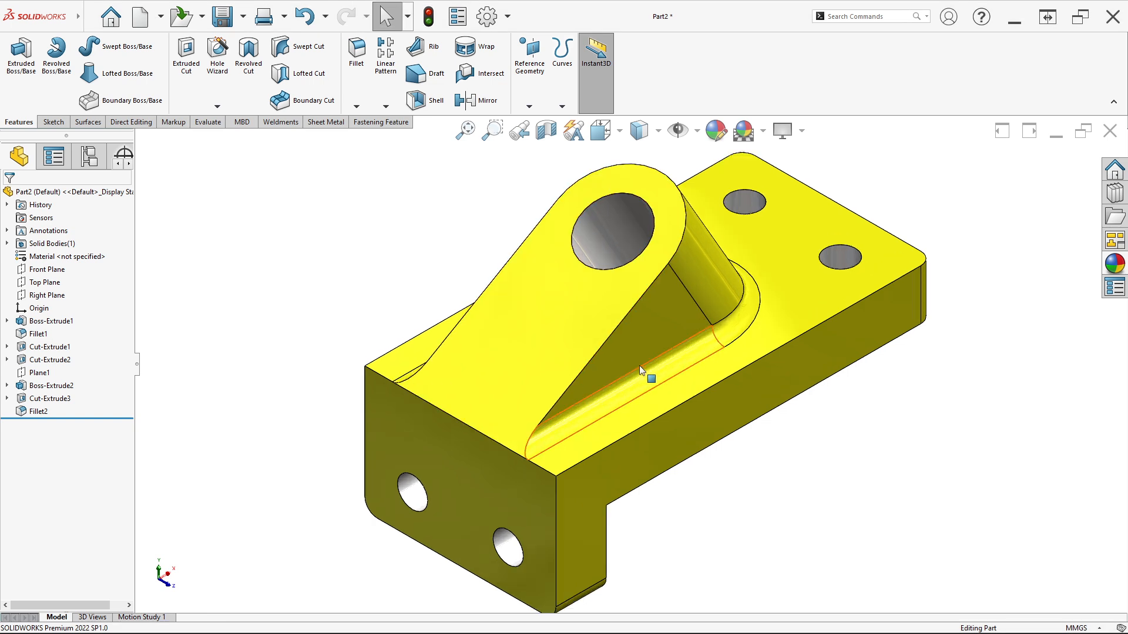
# - Measure the angle between the lug's sloped front face and the plate's top face
pyautogui.click(207, 122)
pyautogui.click(93, 53)
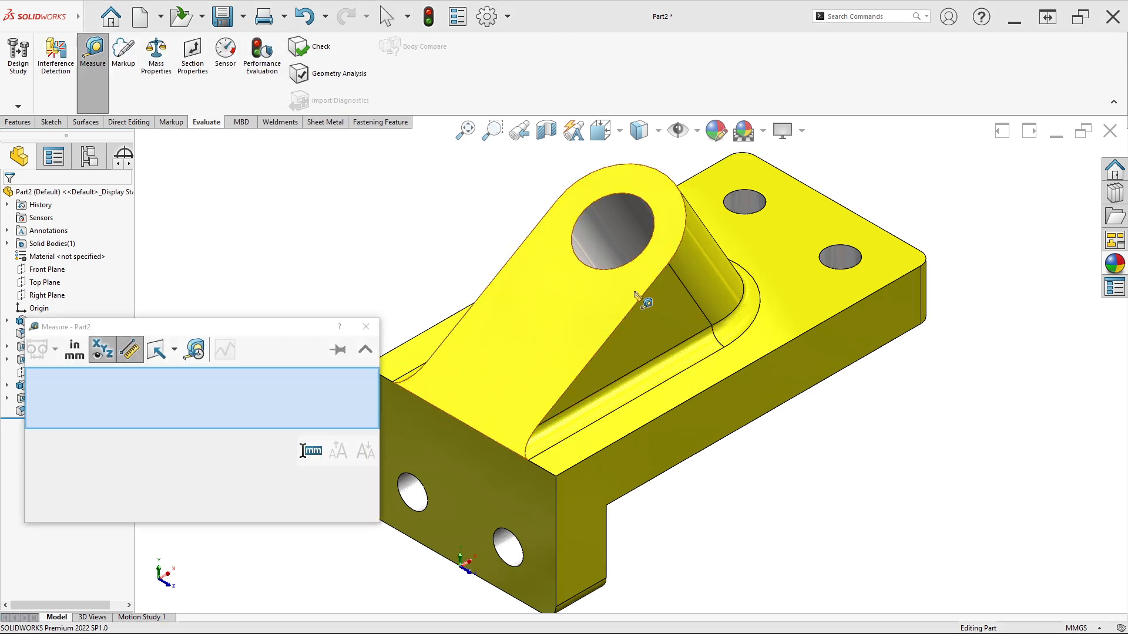
pyautogui.click(614, 315)
pyautogui.click(790, 320)
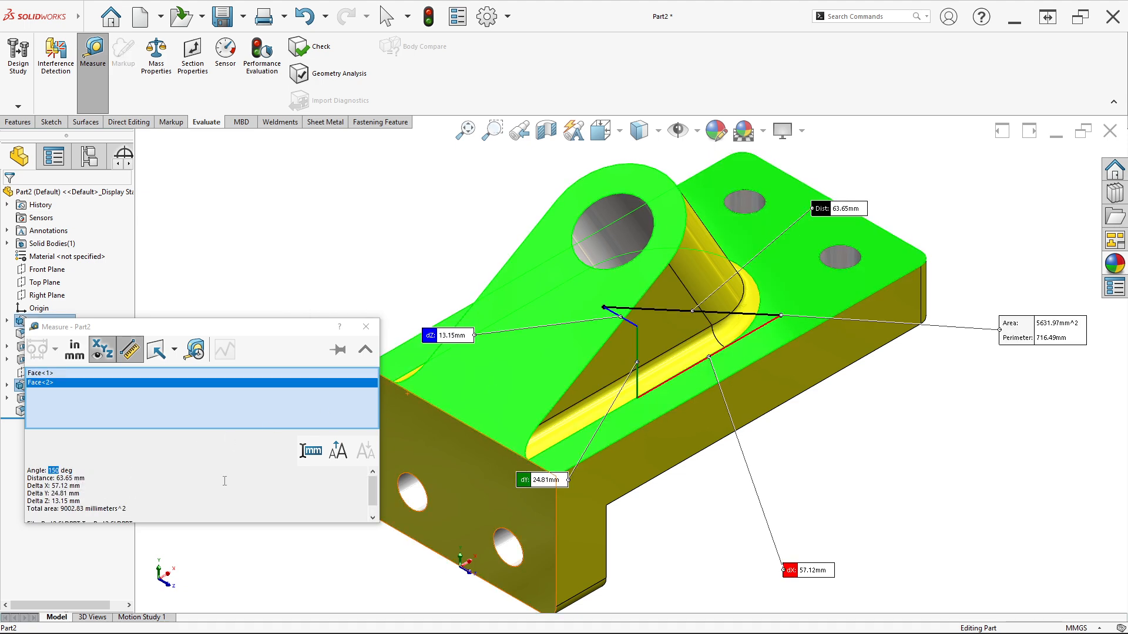
pyautogui.scroll(-1, 158, 490)
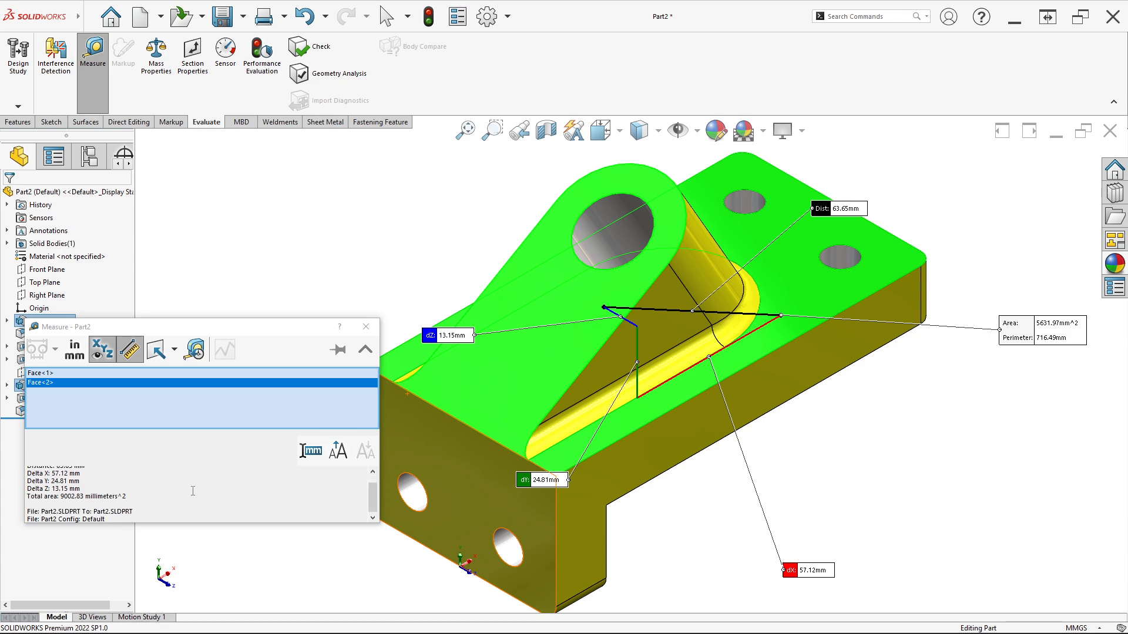
# - Clear the measured faces and measure the angle between the lug's sloped straight edge and the plate's top face
pyautogui.moveTo(414, 460); pyautogui.dragTo(537, 414, button='middle')
pyautogui.scroll(-3, 528, 410)
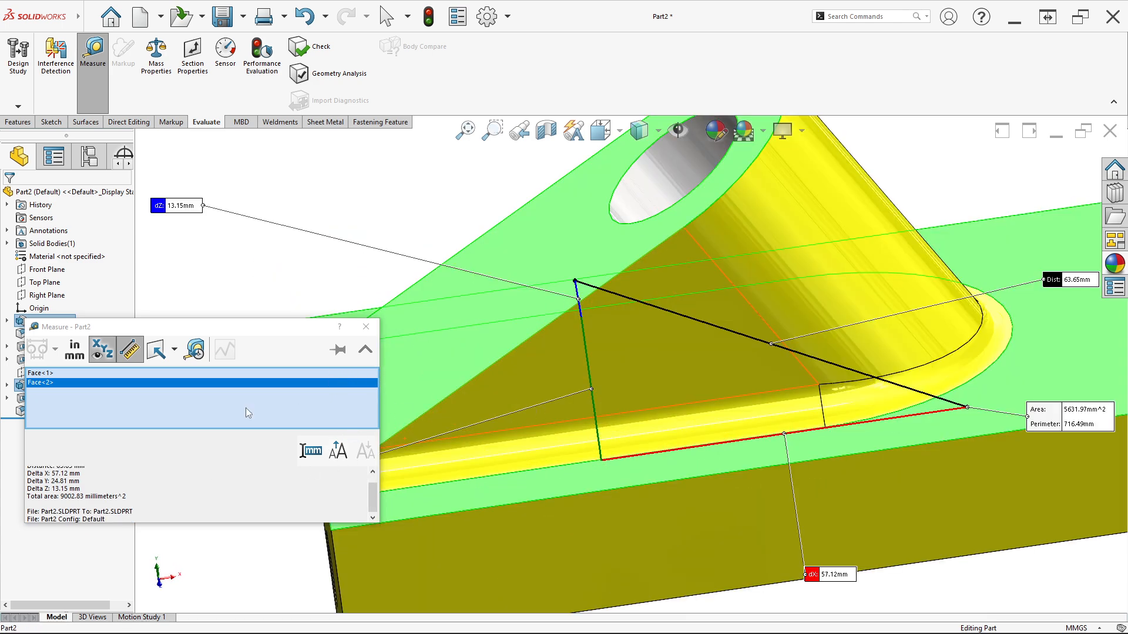
pyautogui.rightClick(235, 403)
pyautogui.click(276, 409)
pyautogui.click(443, 405)
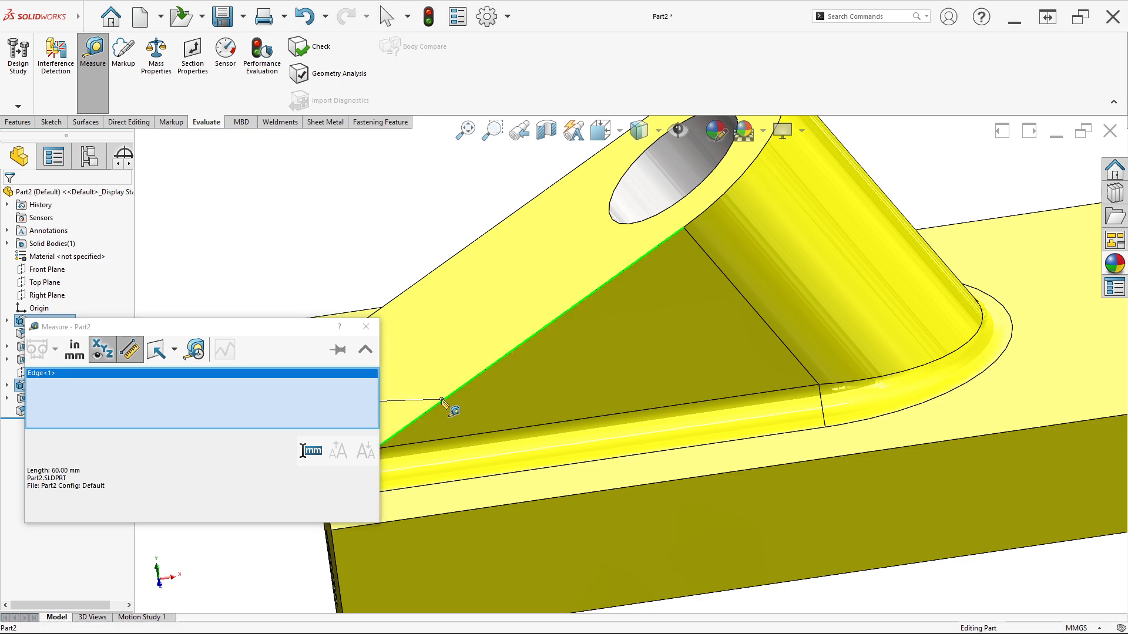
pyautogui.click(576, 475)
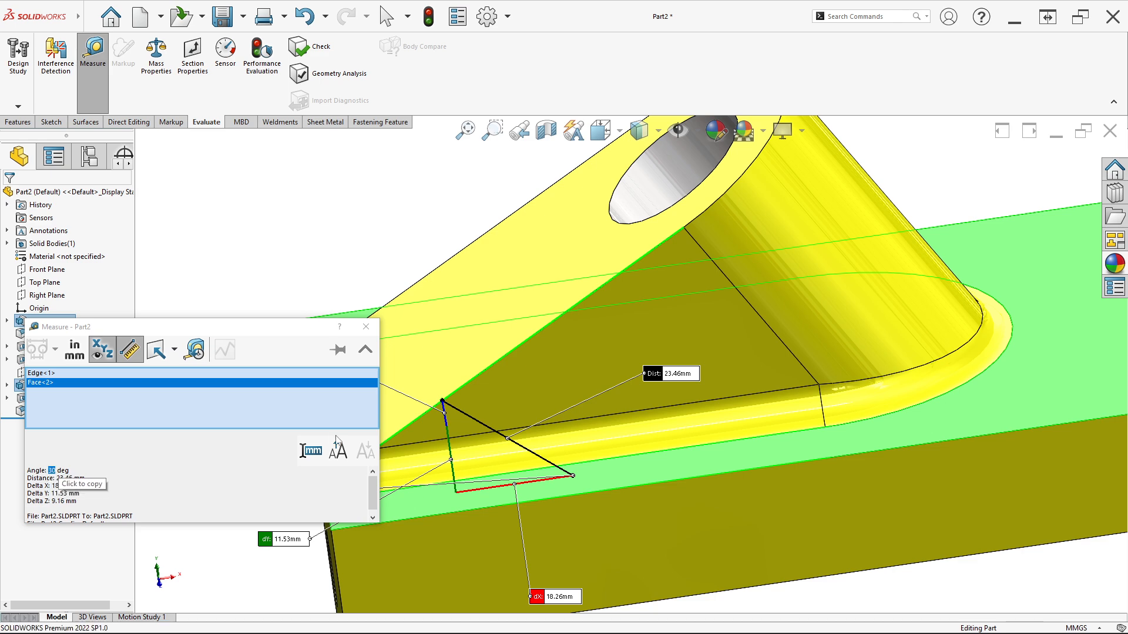
pyautogui.rightClick(220, 423)
pyautogui.click(252, 427)
pyautogui.press('f')
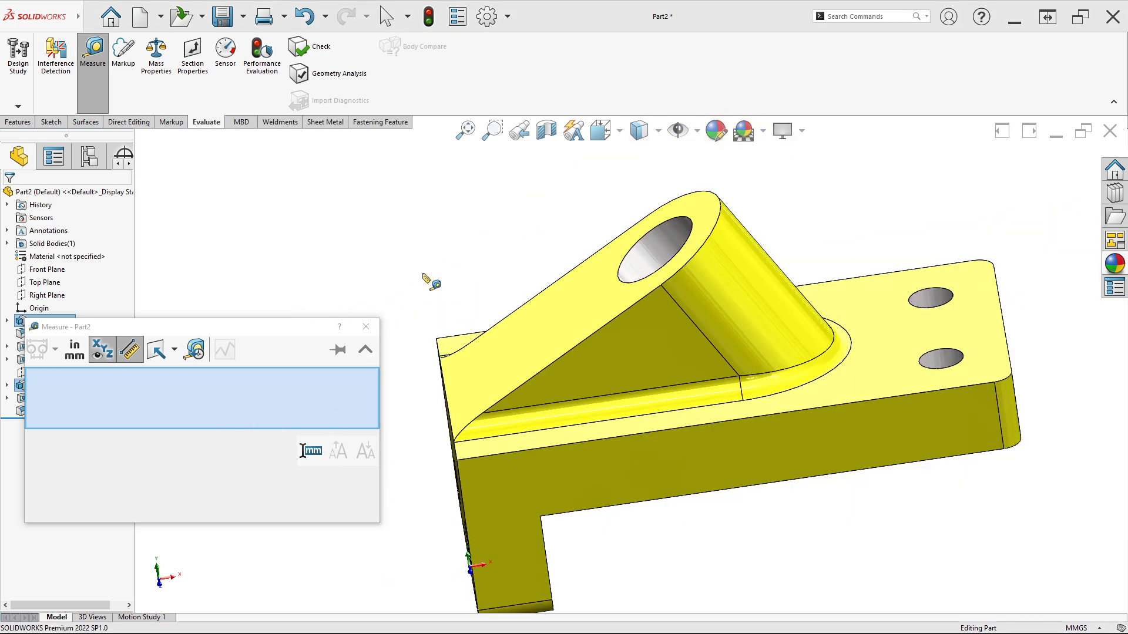
pyautogui.press('Escape')
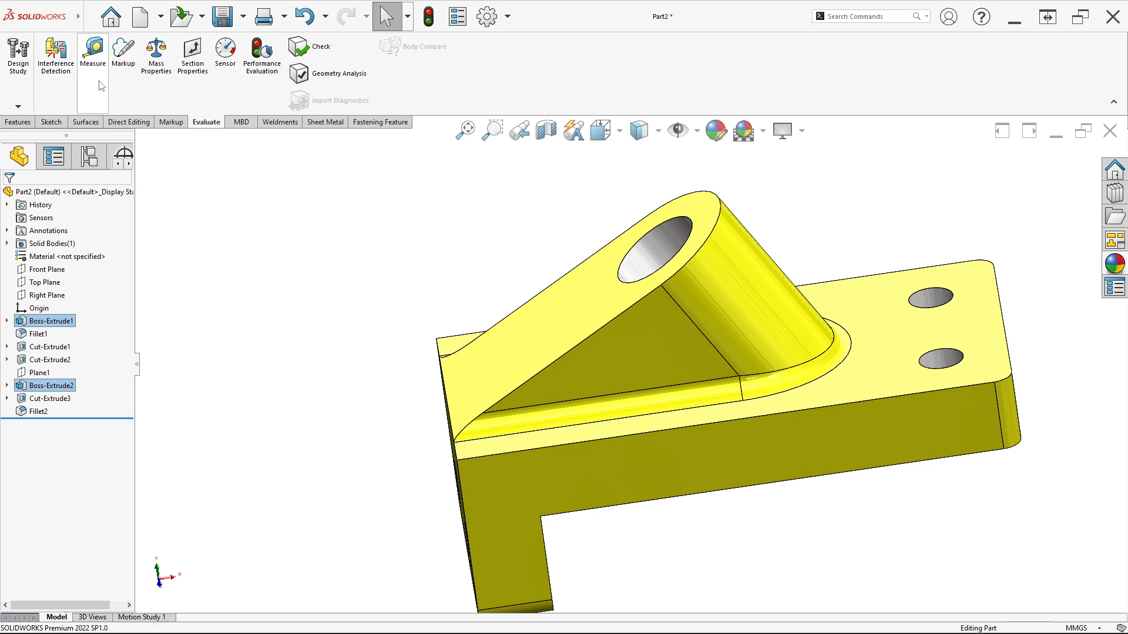
# - Repeat the angle measurement between the lug's sloped edge and the plate's top face with a fresh Measure session
pyautogui.click(93, 51)
pyautogui.scroll(-5, 594, 377)
pyautogui.click(588, 363)
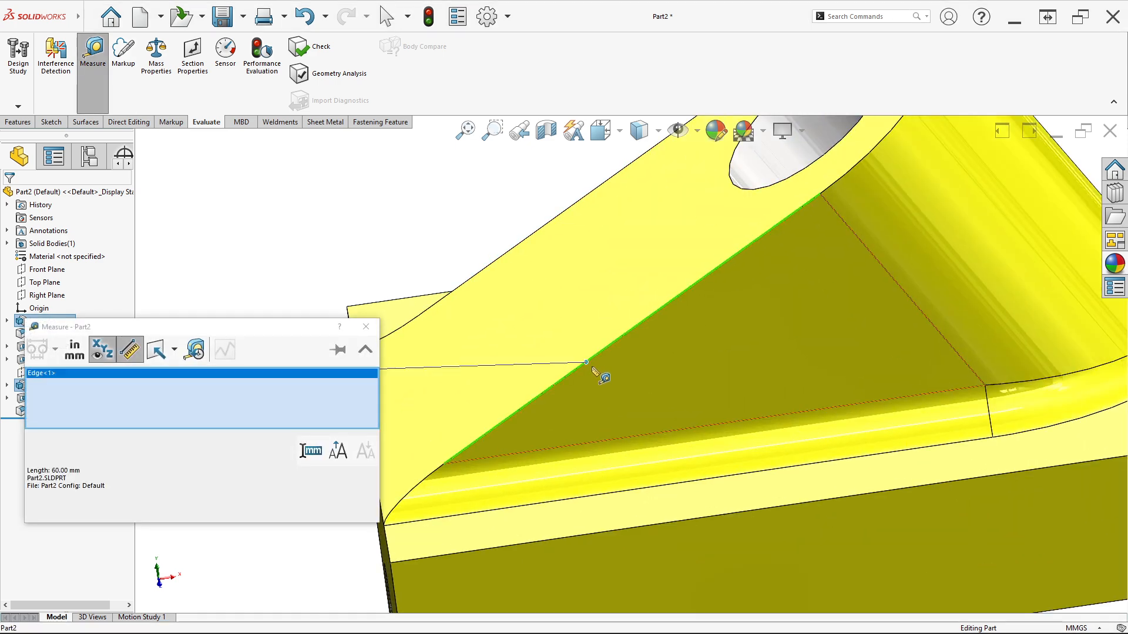
pyautogui.click(669, 508)
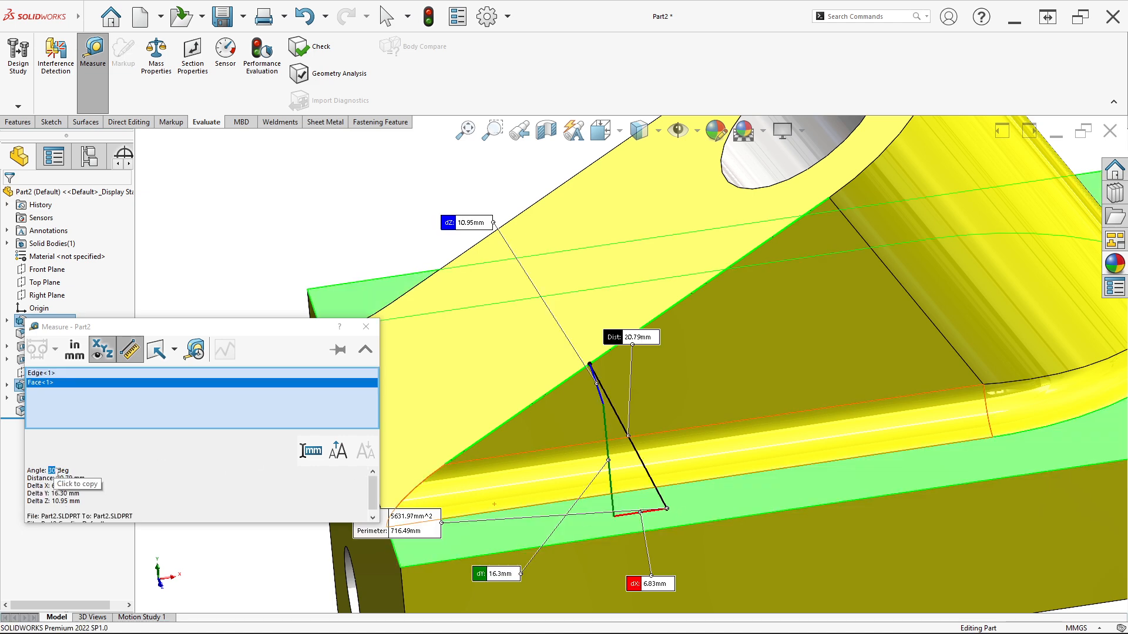
pyautogui.click(369, 329)
# - Return the bracket to the isometric view and check it against the reference drawing
pyautogui.scroll(4, 595, 326)
pyautogui.moveTo(596, 326); pyautogui.dragTo(620, 343, button='middle')
pyautogui.scroll(-1, 610, 294)
pyautogui.press('space')
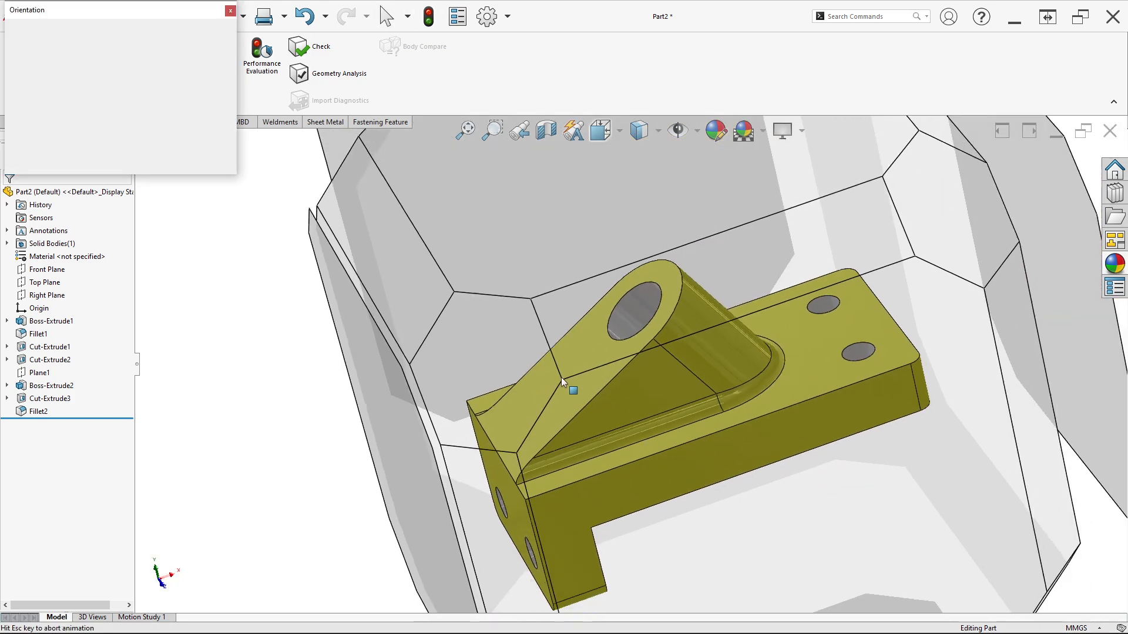
pyautogui.click(432, 414)
pyautogui.scroll(-2, 611, 378)
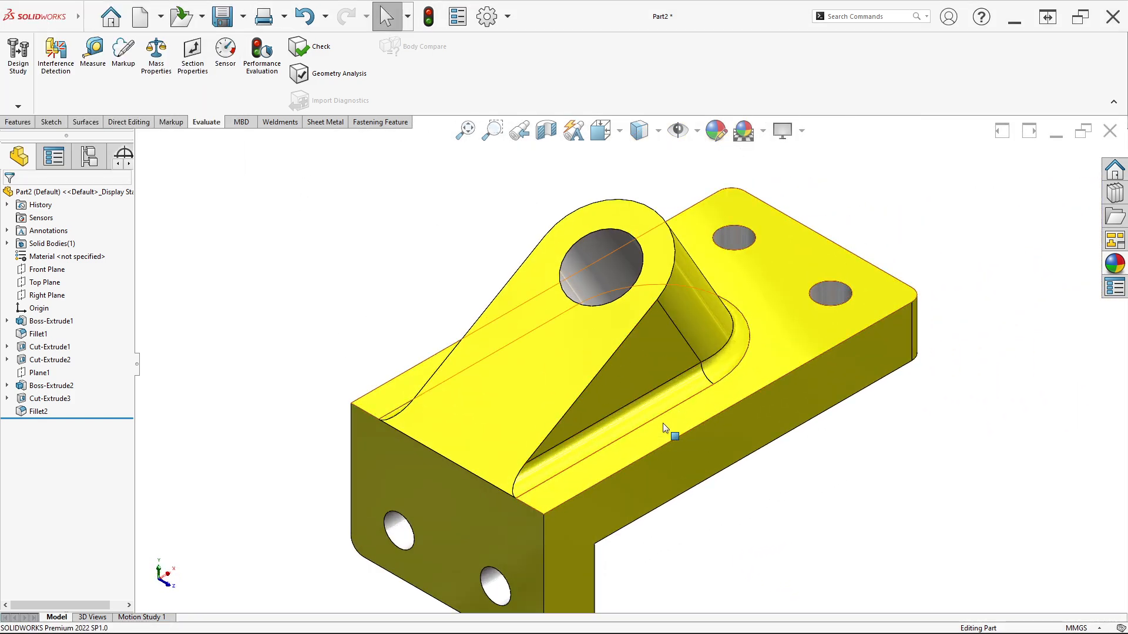
pyautogui.hotkey('alt', 'Tab')
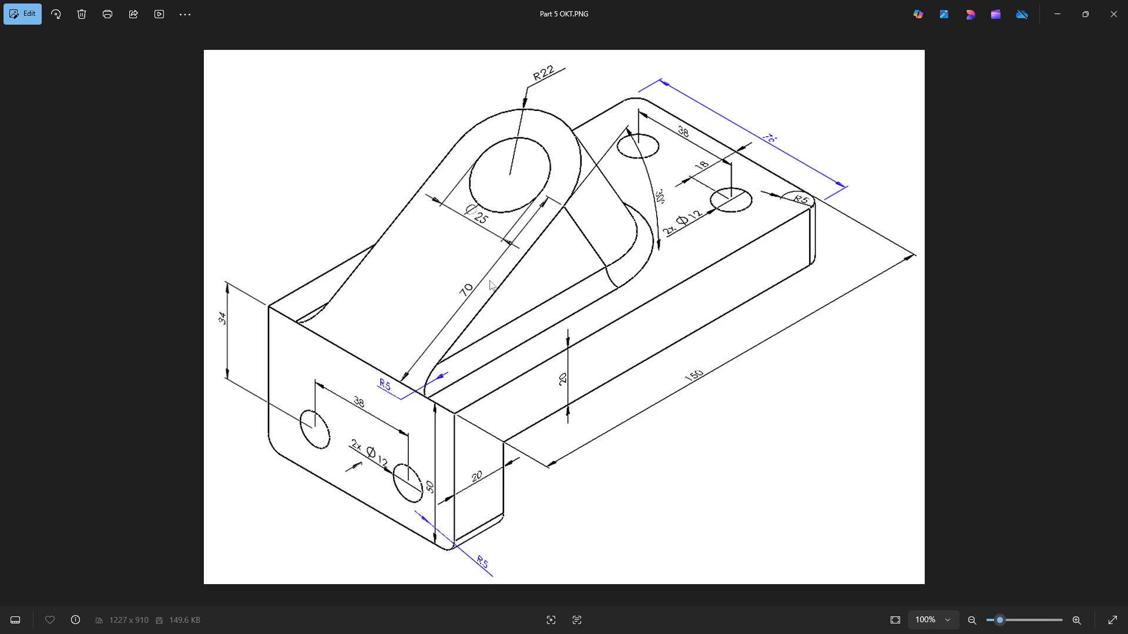
pyautogui.hotkey('alt', 'Tab')
pyautogui.scroll(3, 670, 474)
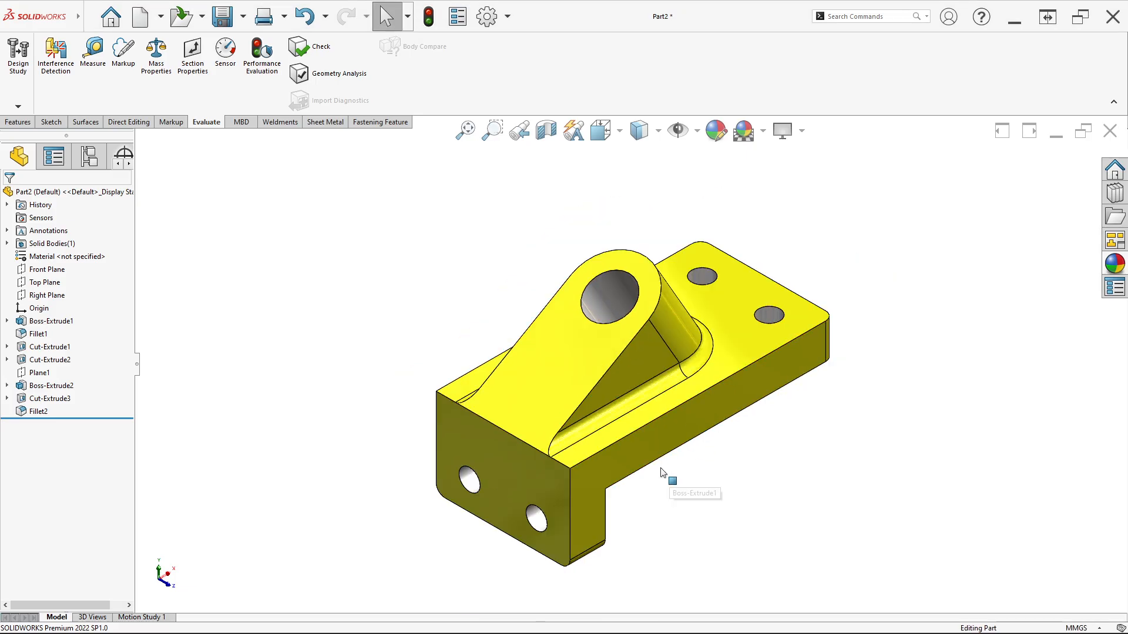
pyautogui.scroll(-2, 632, 436)
pyautogui.scroll(1, 660, 314)
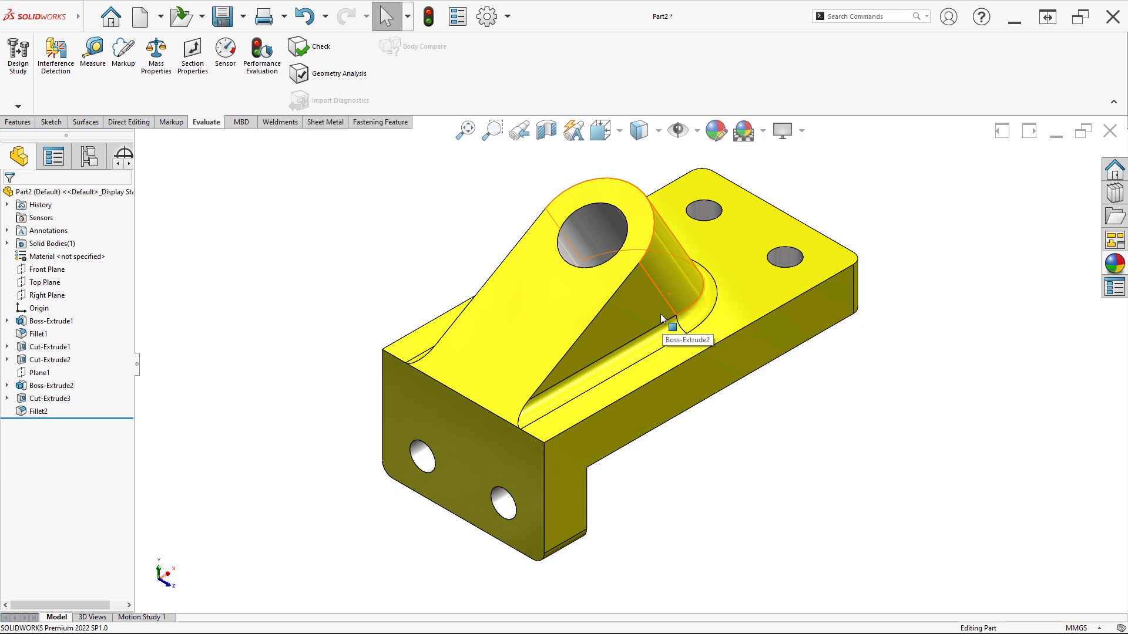
pyautogui.scroll(-2, 726, 329)
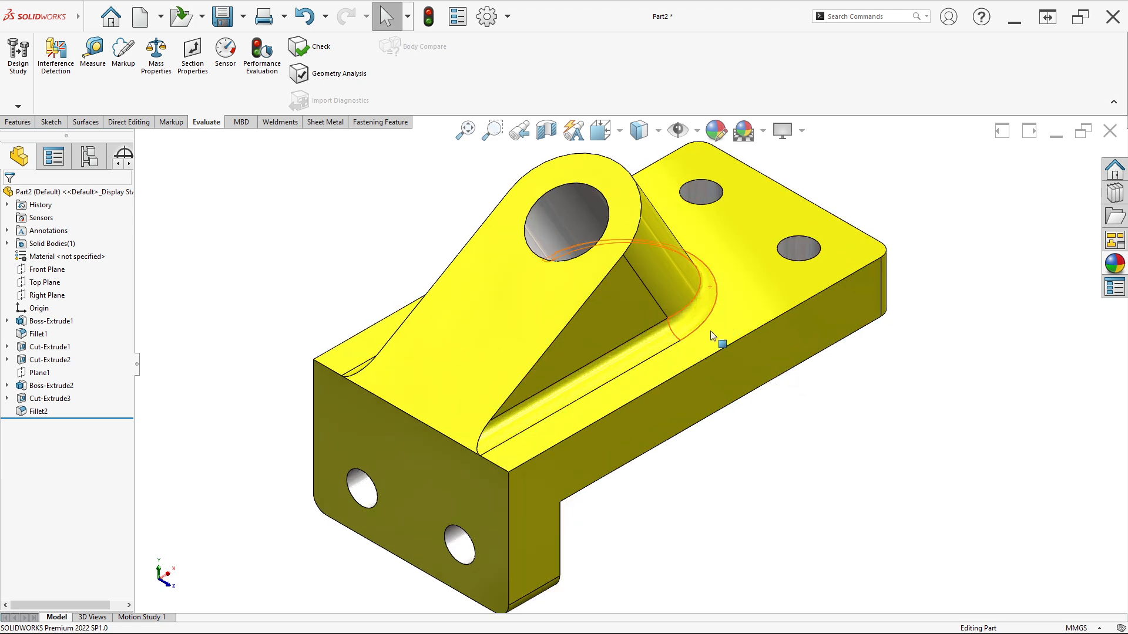
pyautogui.scroll(2, 678, 382)
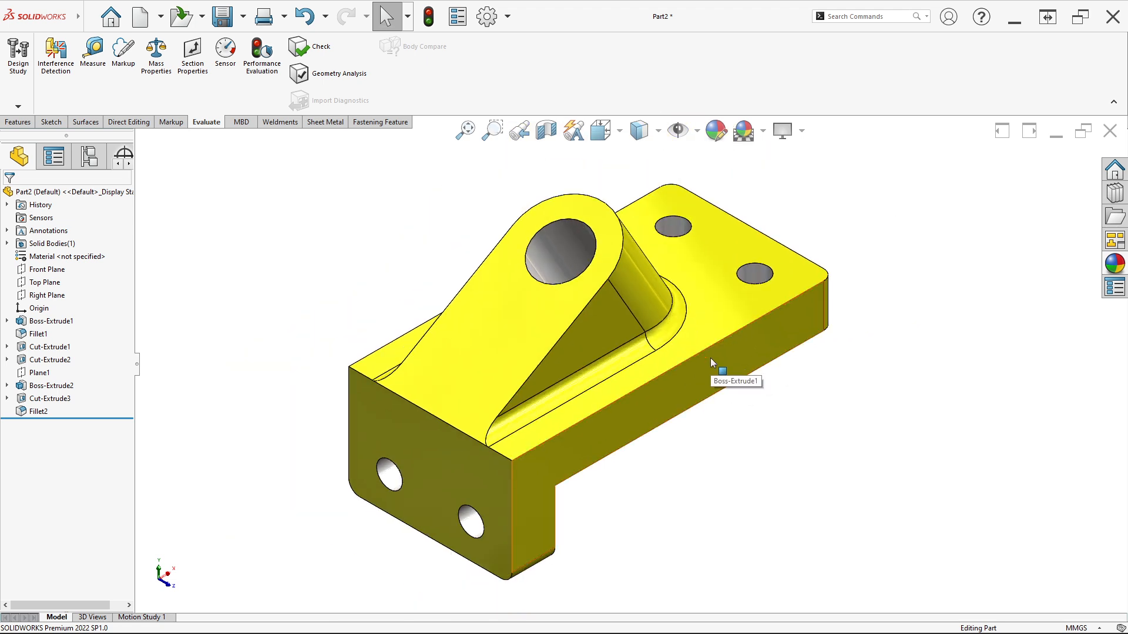
pyautogui.scroll(2, 684, 379)
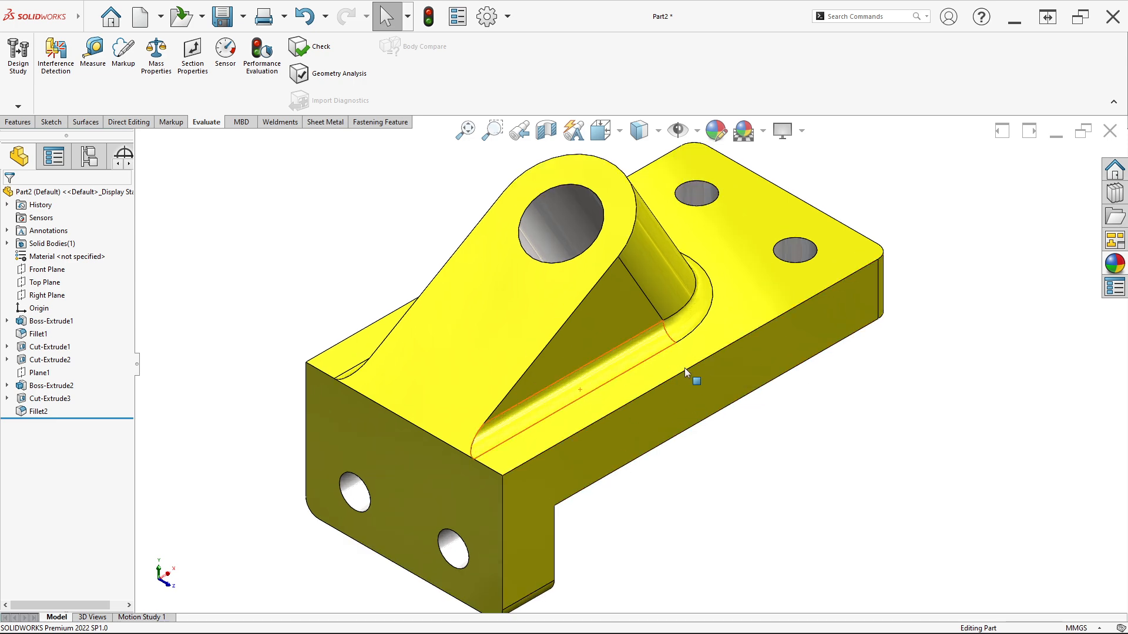
pyautogui.scroll(-2, 548, 394)
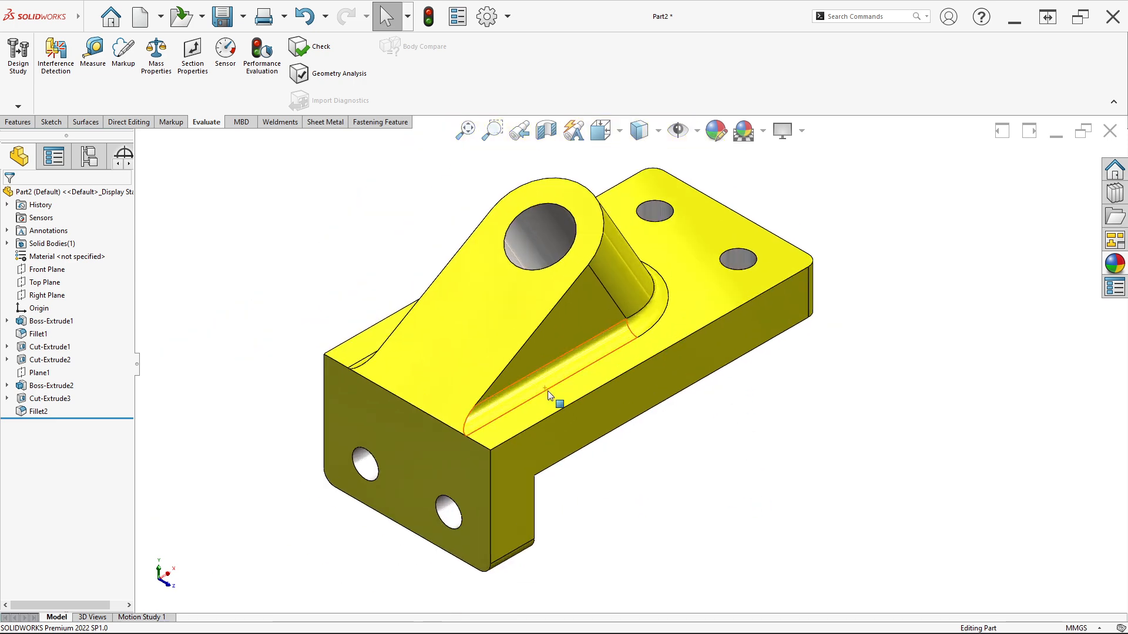
pyautogui.moveTo(690, 491)
pyautogui.mouseDown(button='middle')
pyautogui.moveTo(274, 458)
pyautogui.moveTo(584, 594)
pyautogui.moveTo(682, 491)
pyautogui.moveTo(691, 513)
pyautogui.moveTo(676, 506)
pyautogui.mouseUp(button='middle')
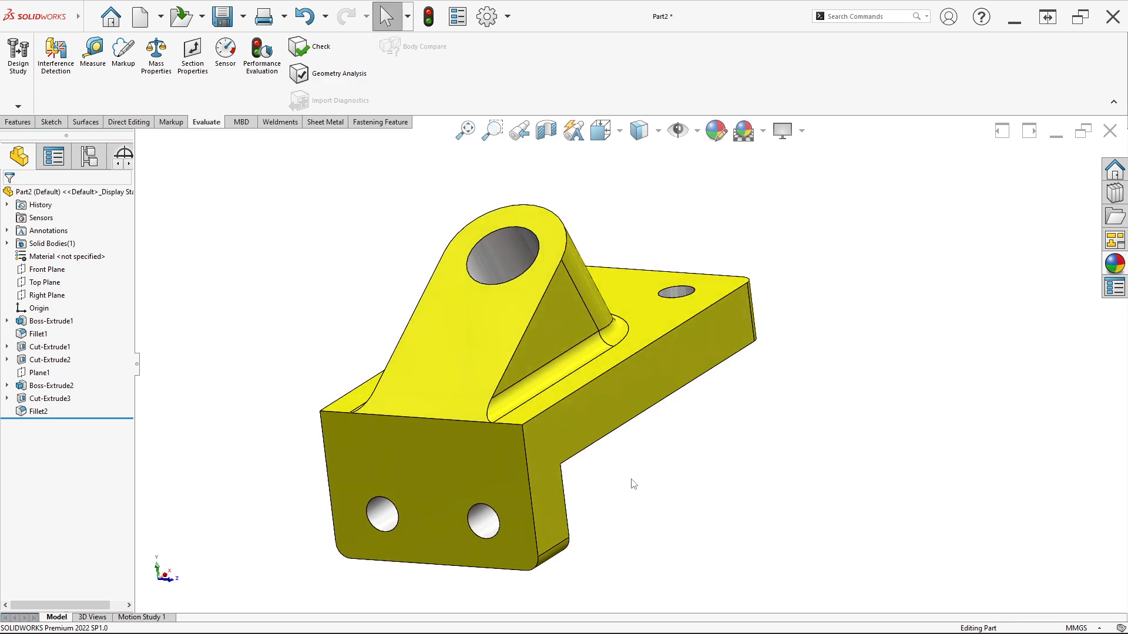